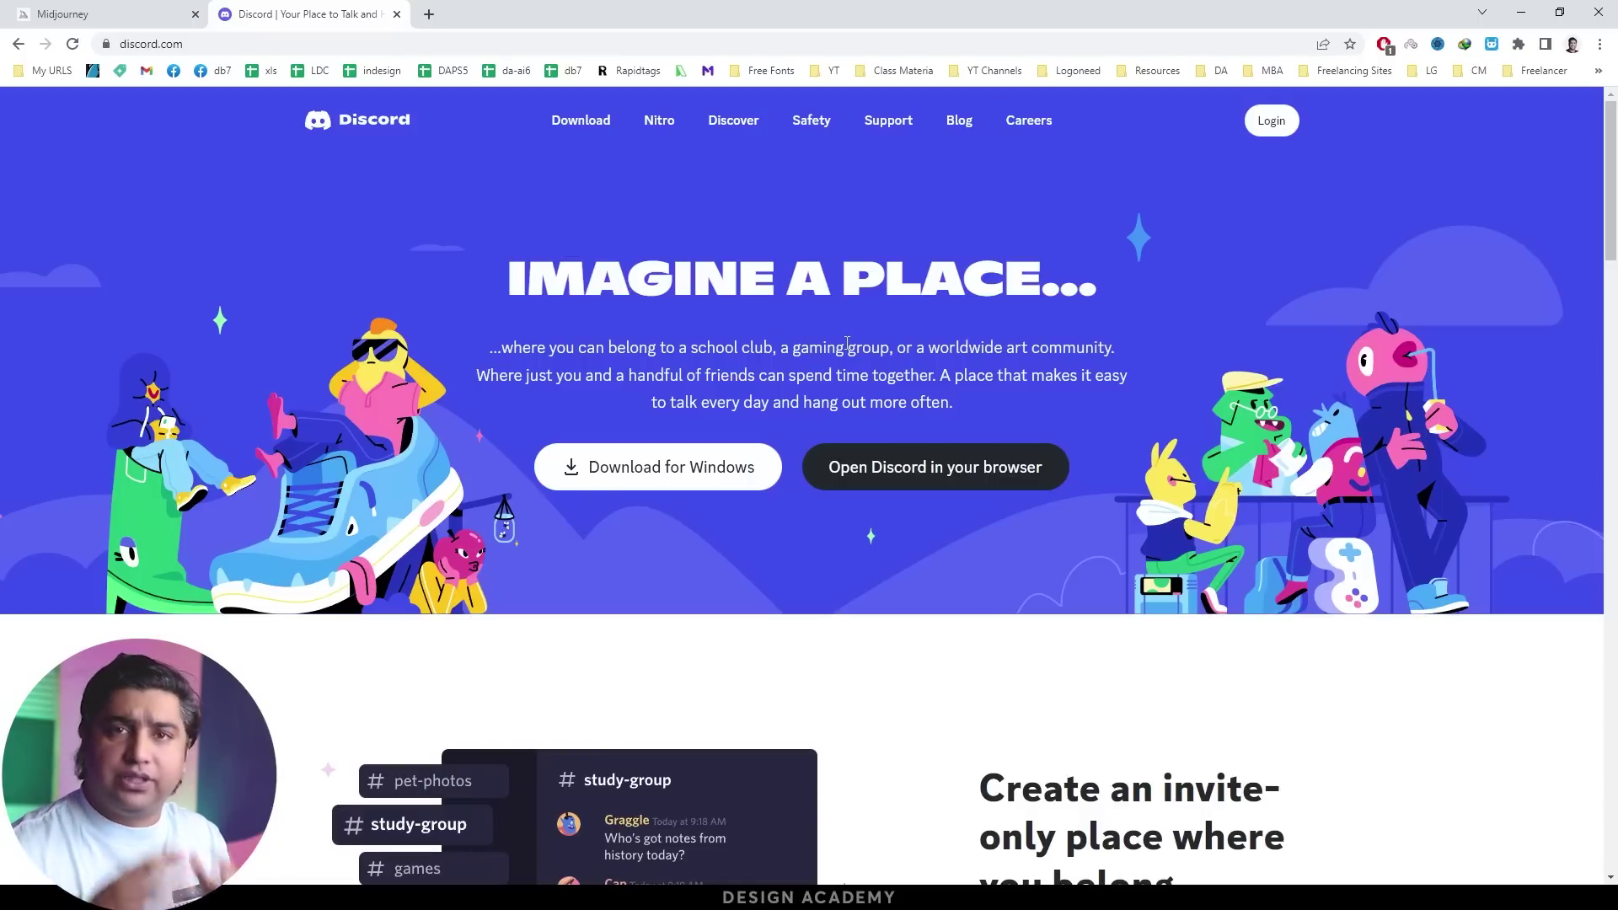
Open Discord's registration form and enter the email address, username and password
left_click(1261, 126)
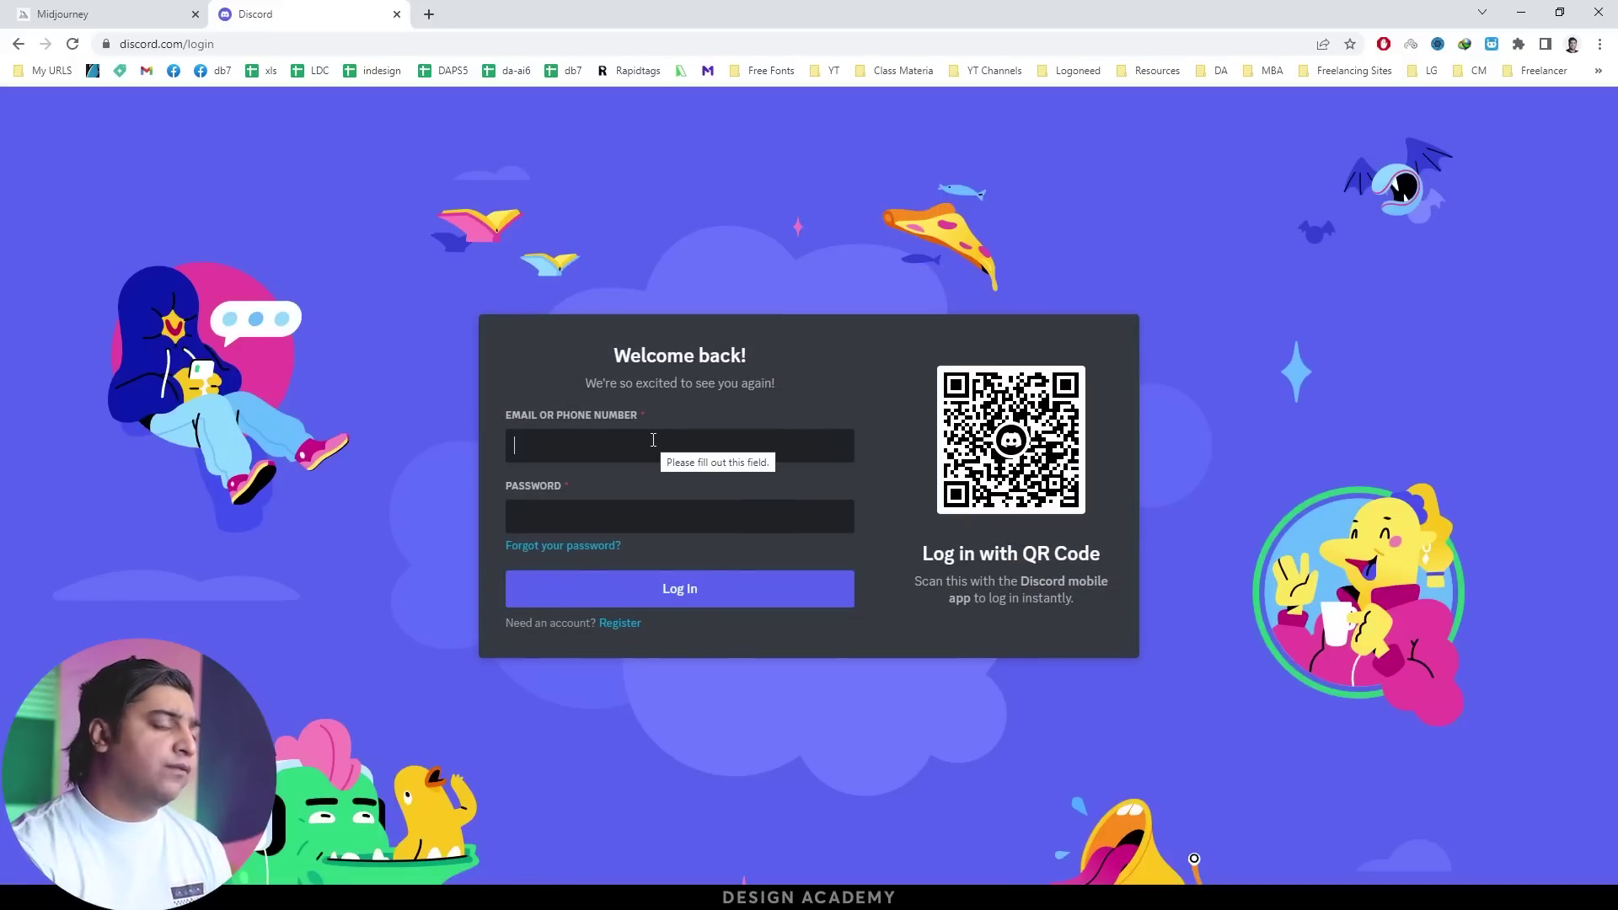
left_click(622, 625)
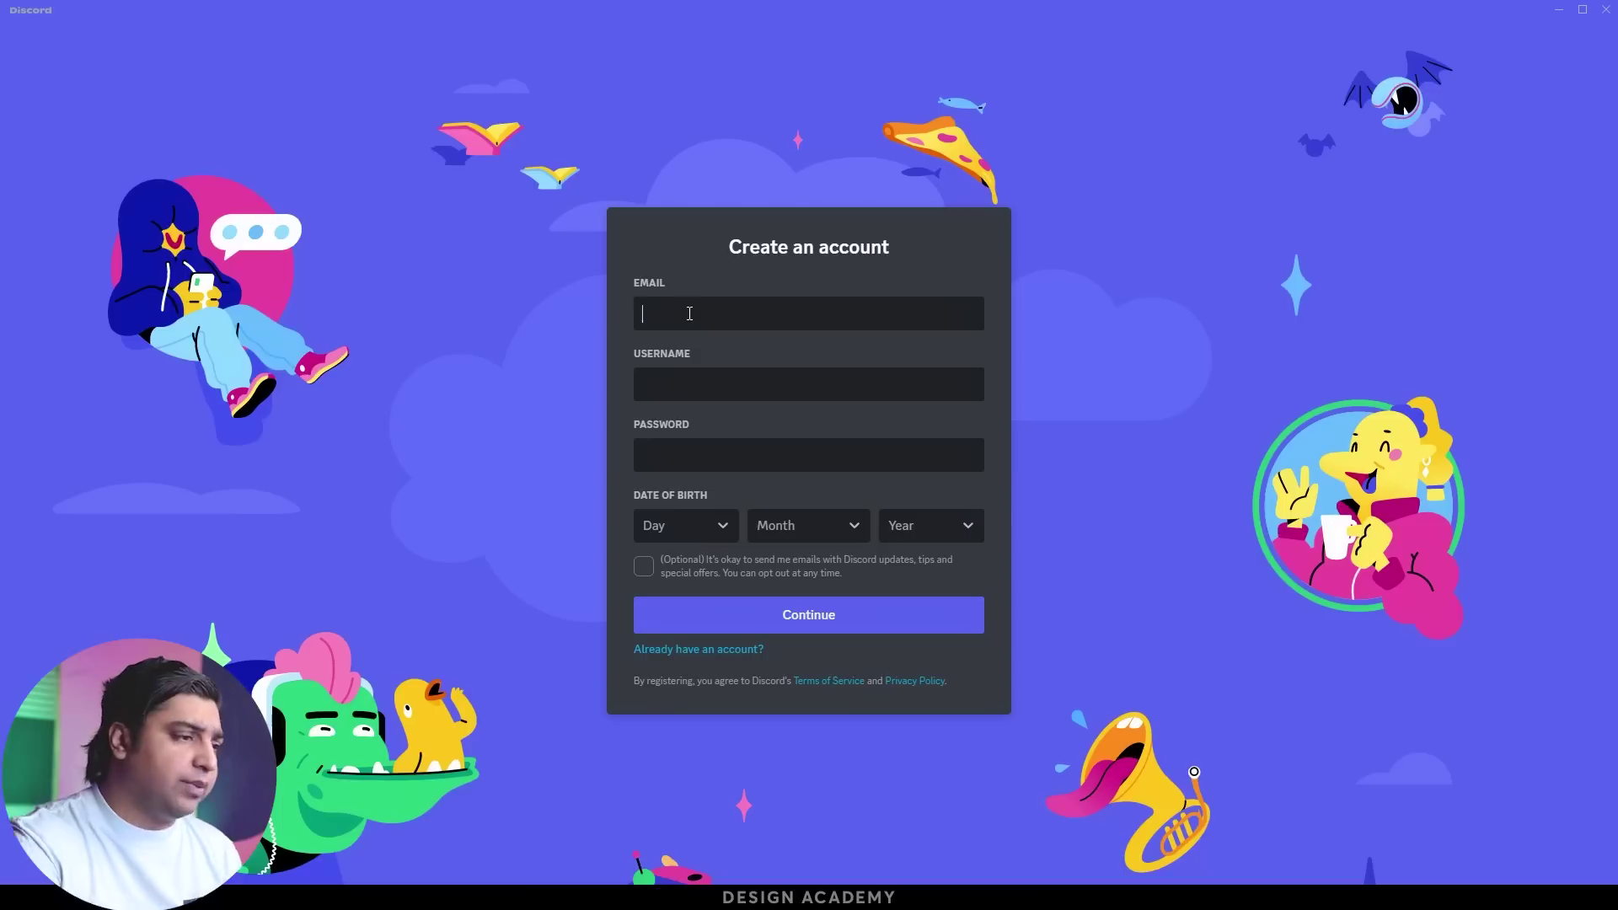
key("Tab")
type("dastudio")
key("Tab")
type("*********")
Choose the birth day, month and year, leaving the optional email-updates box unticked
left_click(705, 526)
left_click(706, 463)
left_click(810, 526)
left_click(805, 447)
left_click(933, 526)
left_click(932, 451)
left_click(643, 566)
left_click(809, 615)
Replace the rejected weak password with a stronger one and submit the account details
double_click(708, 456)
type("**********")
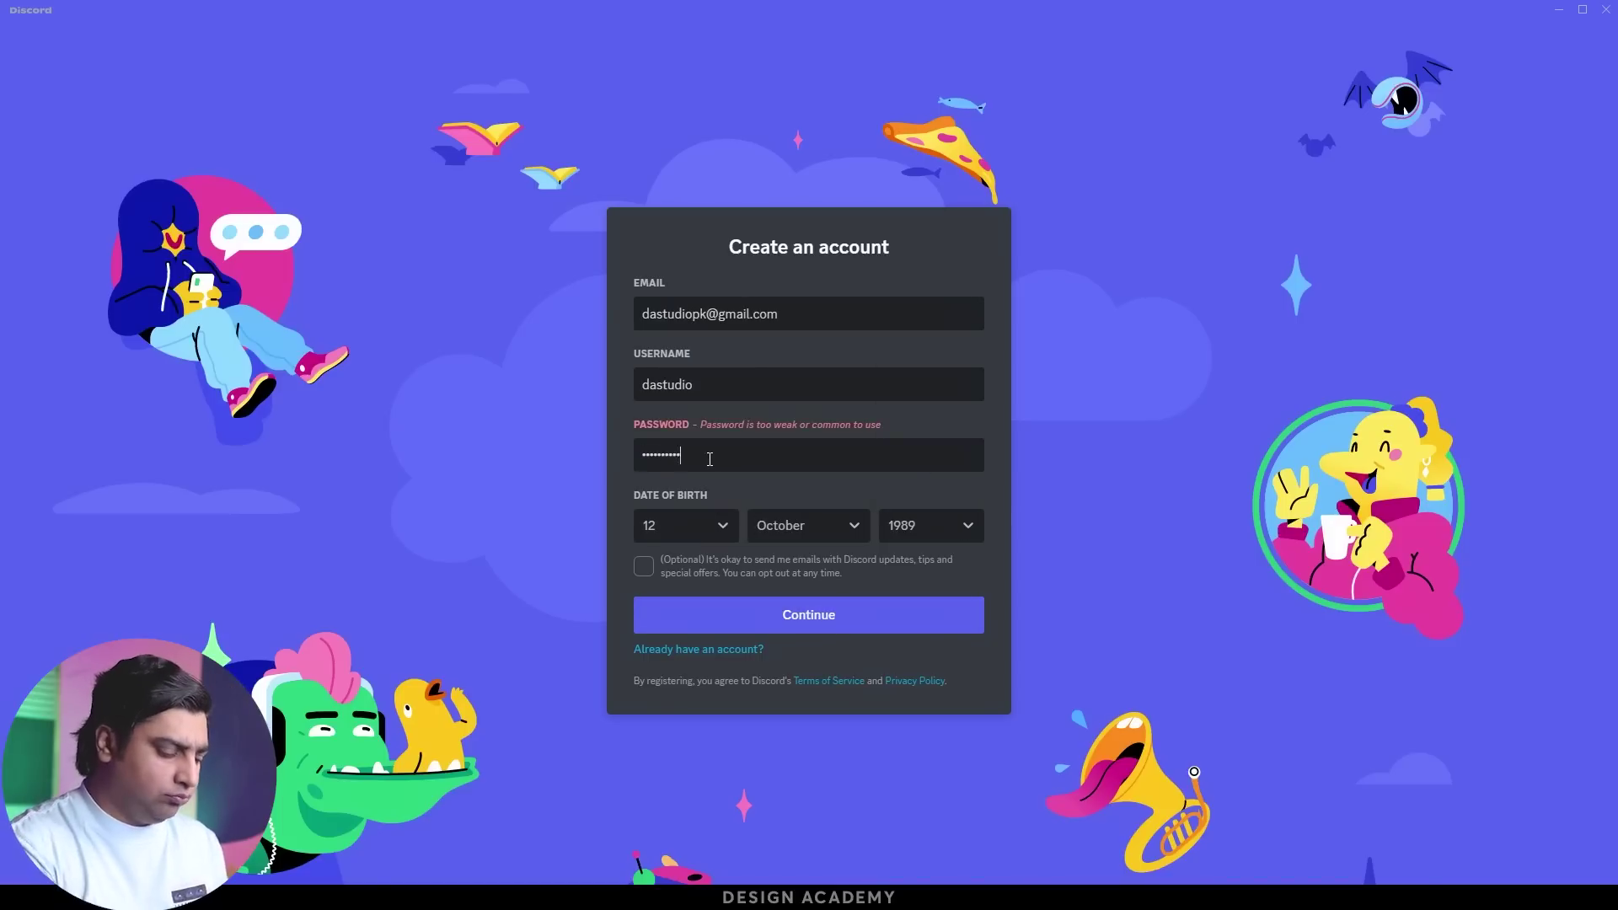
left_click(732, 614)
Start the hCaptcha check and select the sunflower images
left_click(708, 545)
left_click(802, 695)
left_click(902, 573)
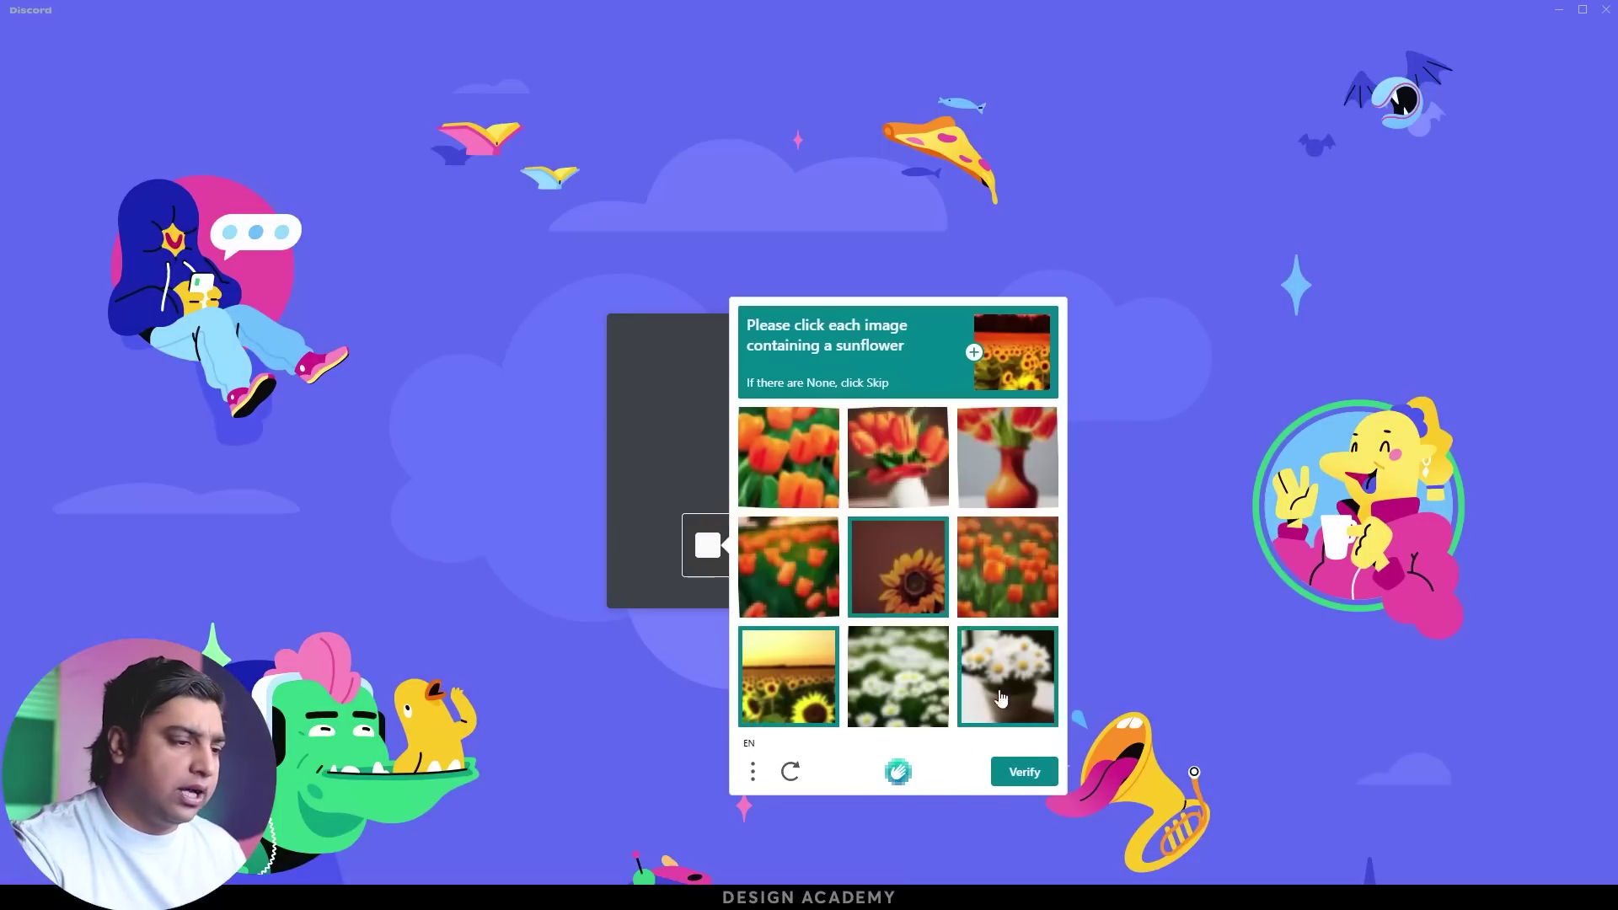
left_click(1024, 772)
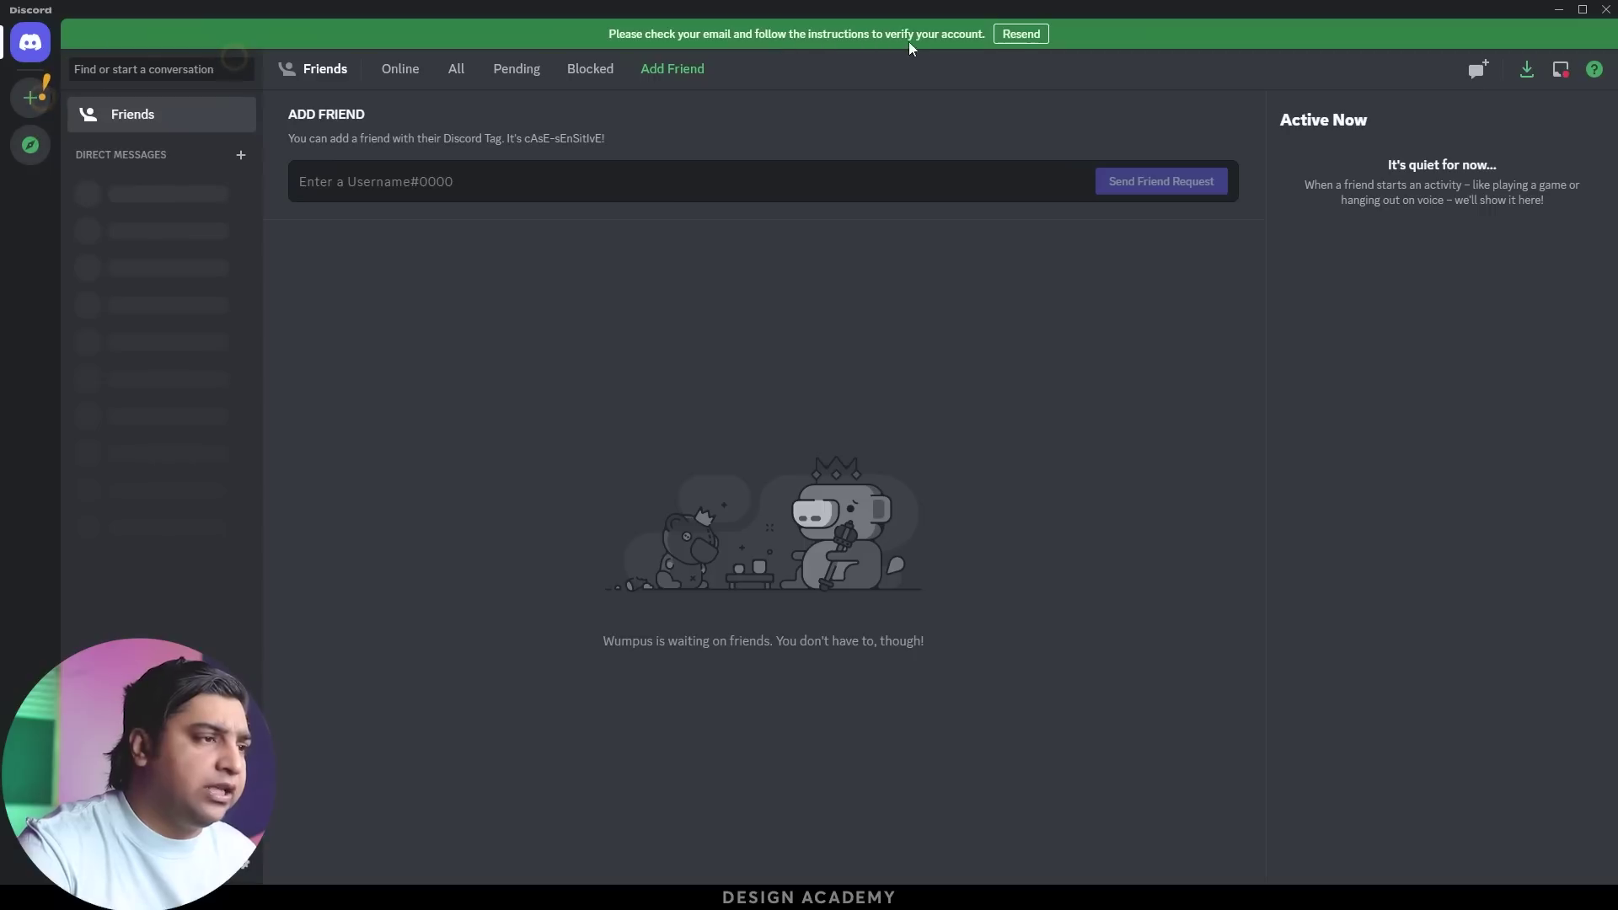
Minimise Discord, close the register tab, and accept the Midjourney beta invite, confirming I am human
left_click(1556, 12)
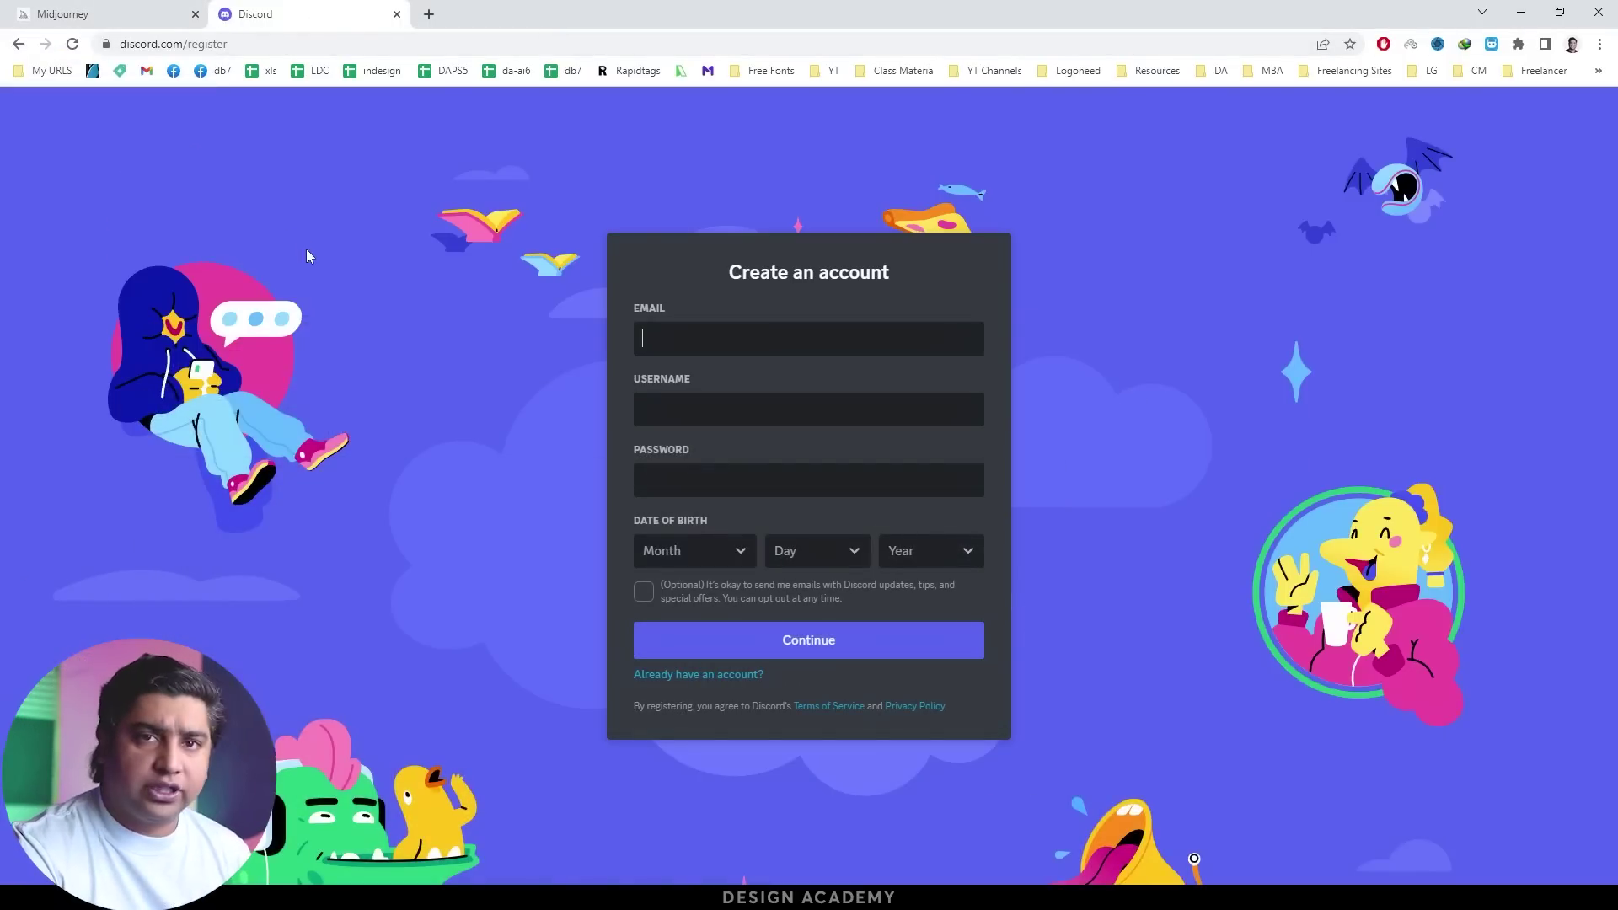
key("ctrl+w")
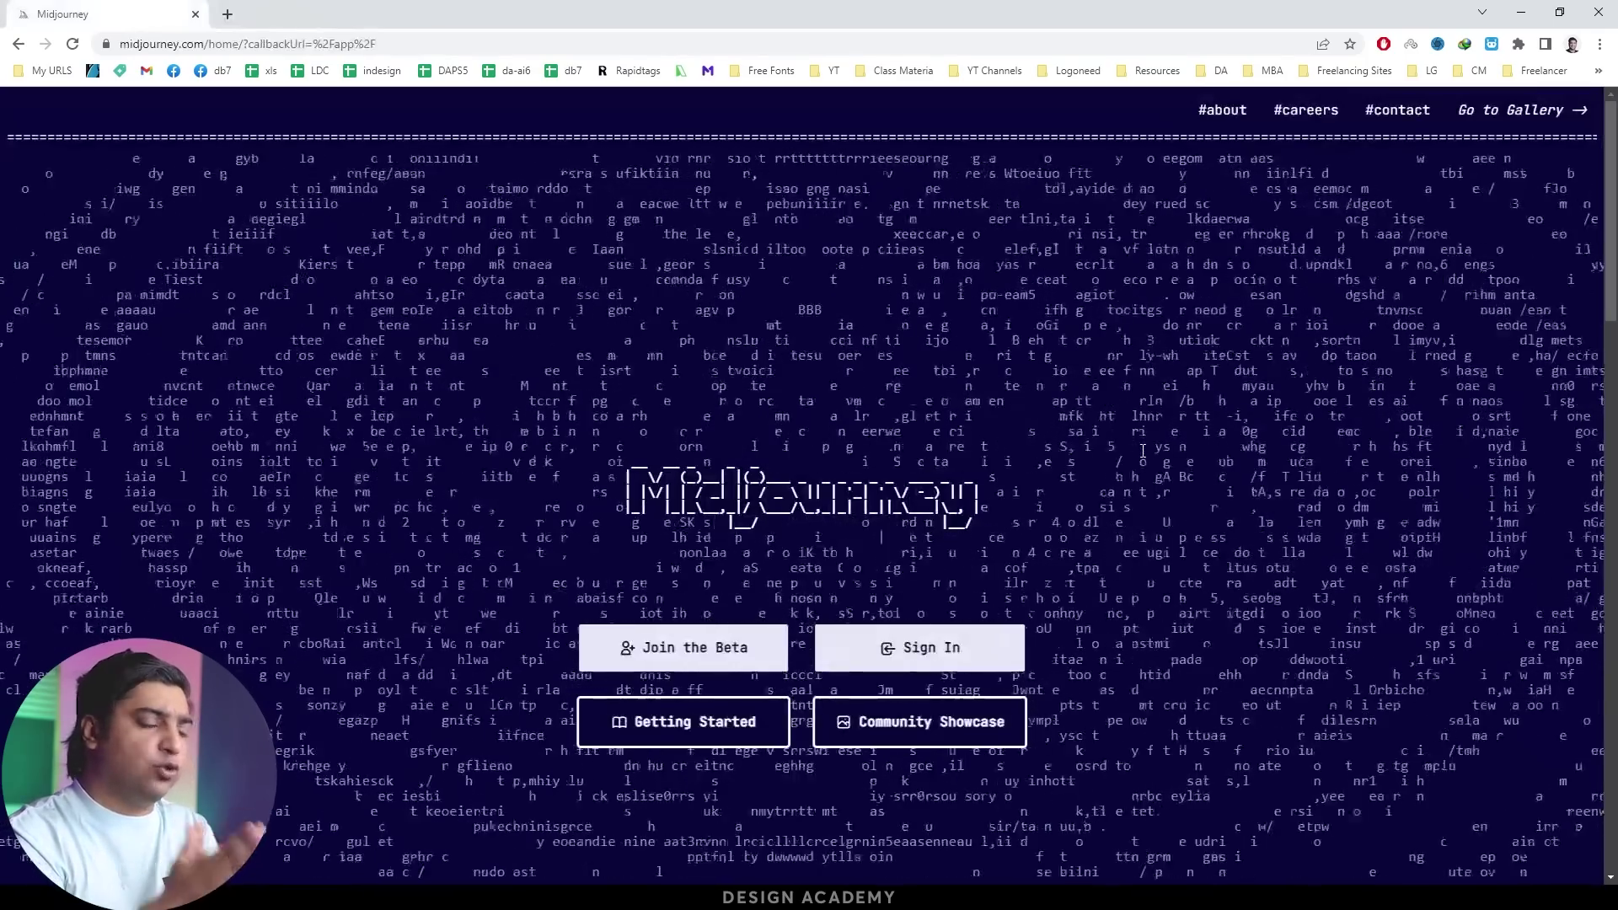
left_click(700, 645)
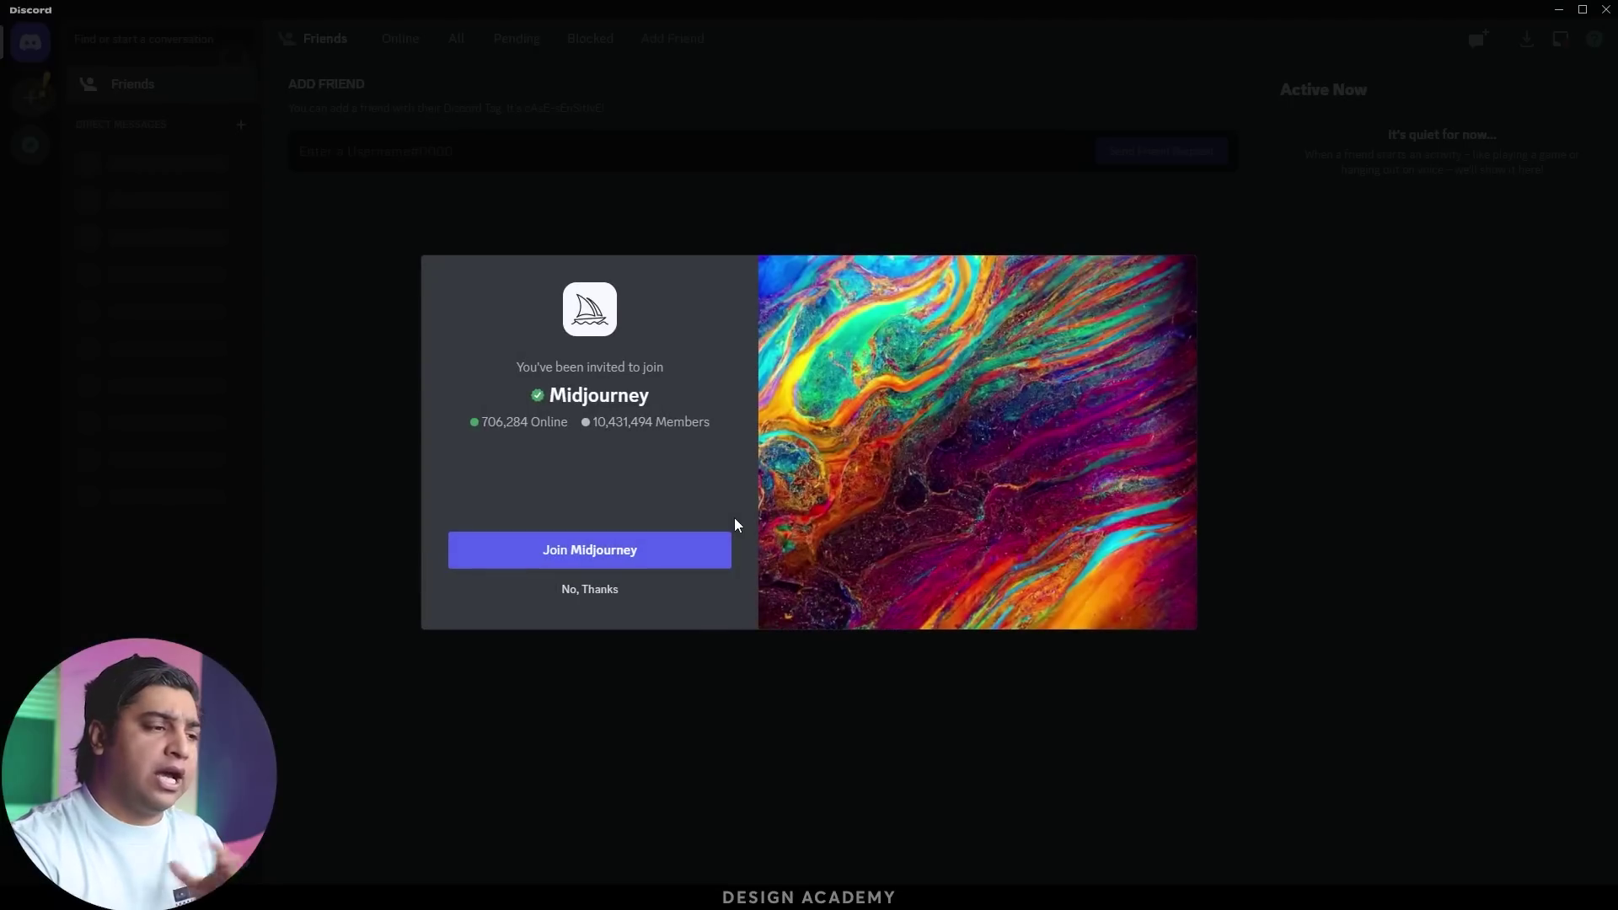
left_click(647, 558)
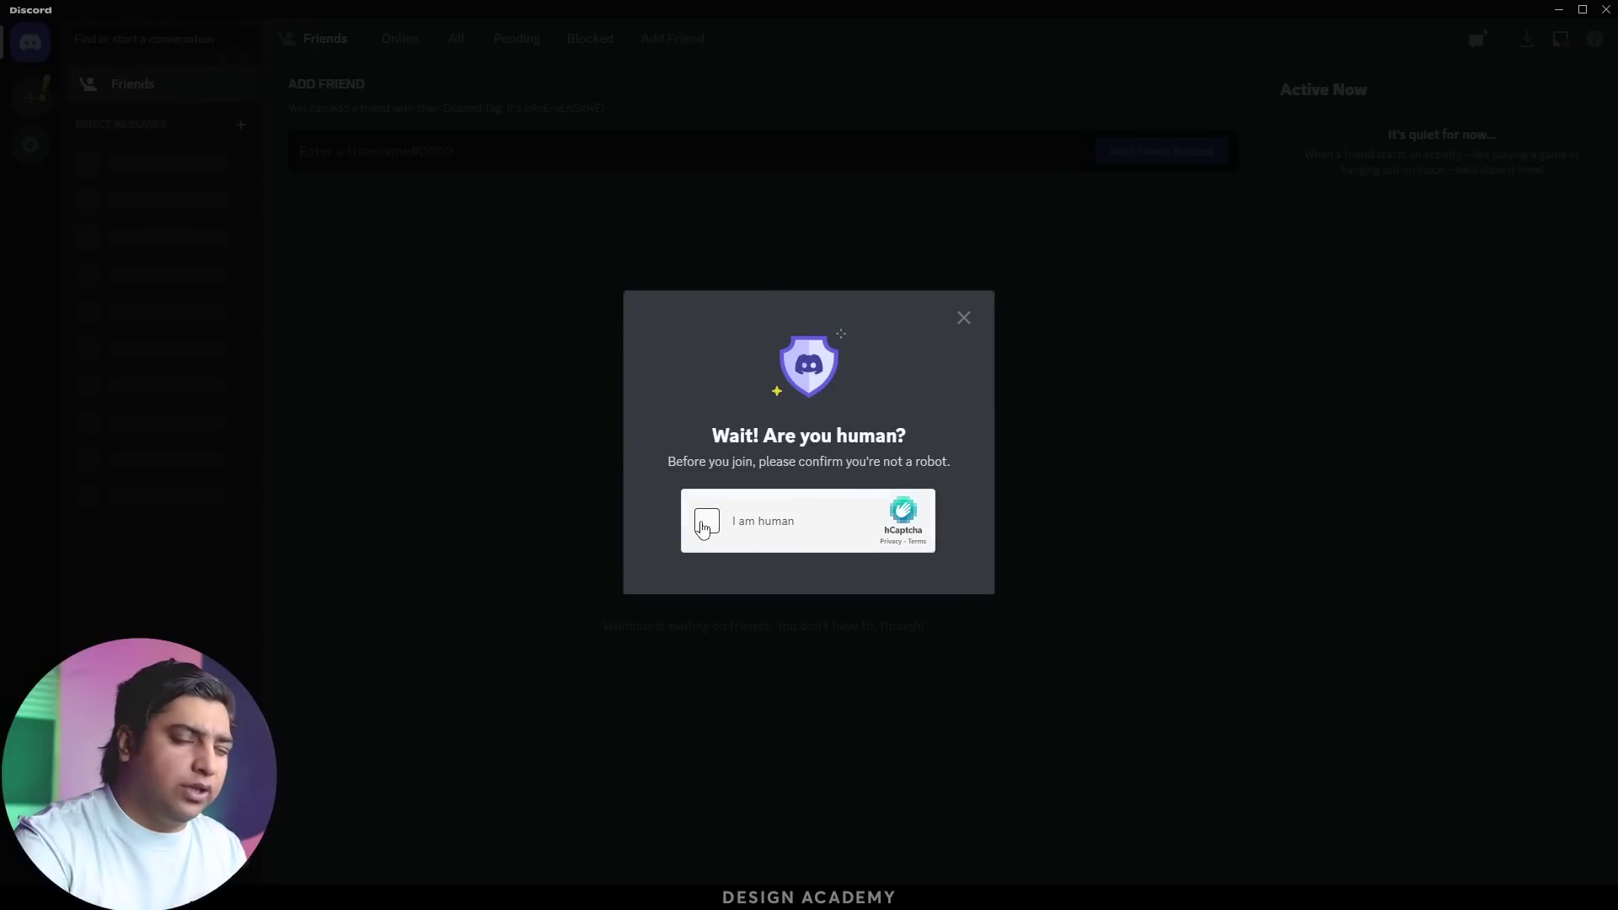
left_click(708, 522)
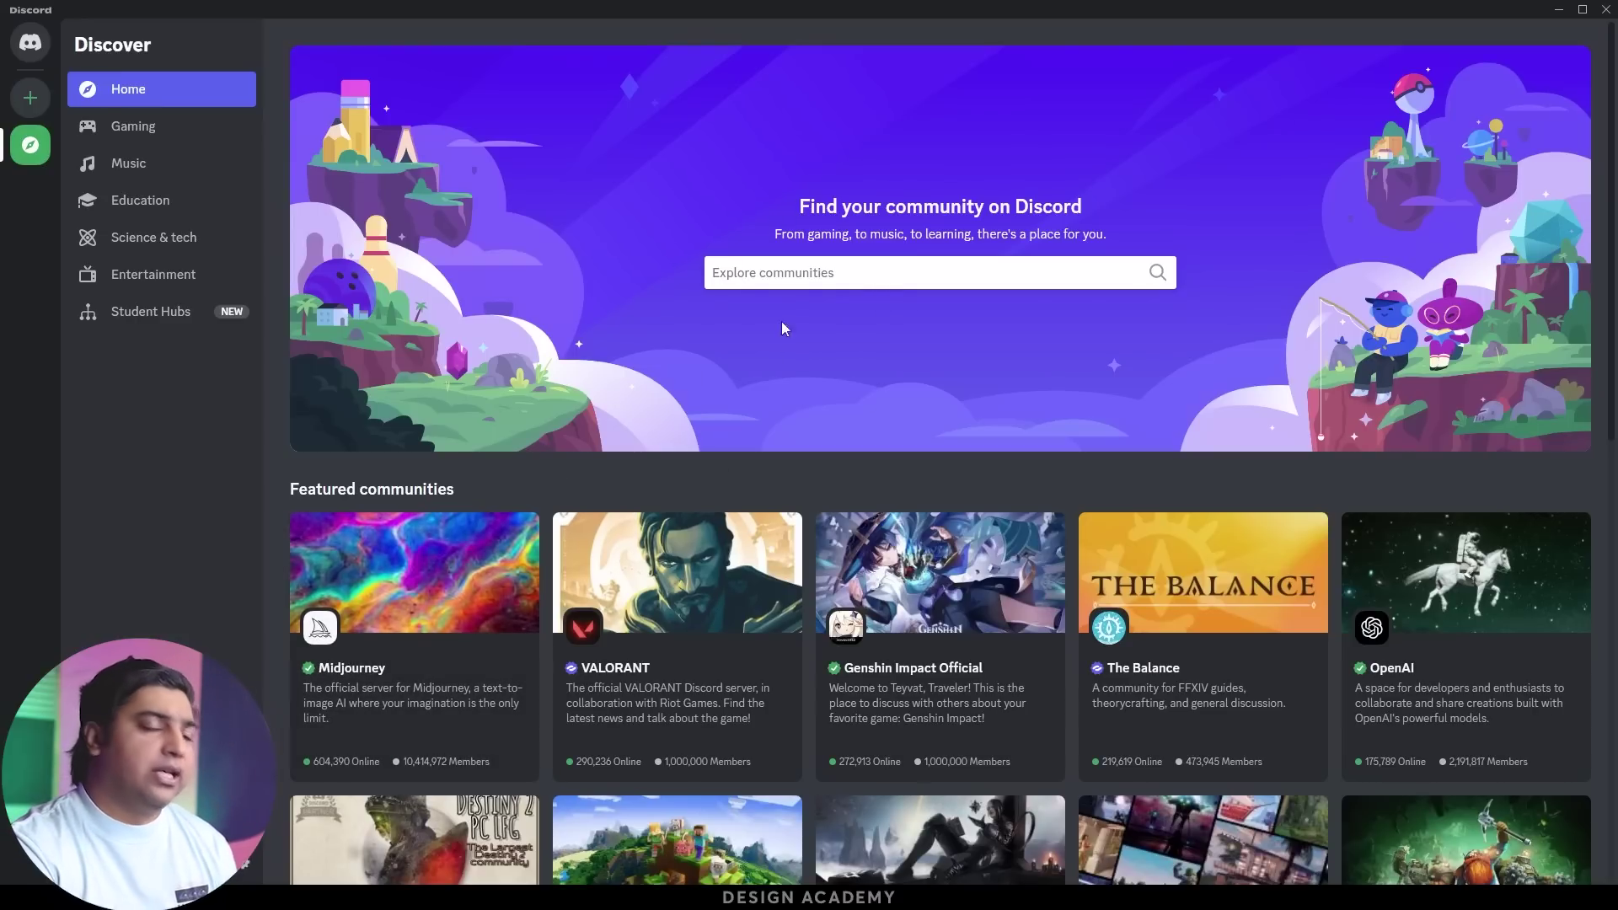
Join the Midjourney server from its featured card and pass the ladybug hCaptcha
left_click(402, 552)
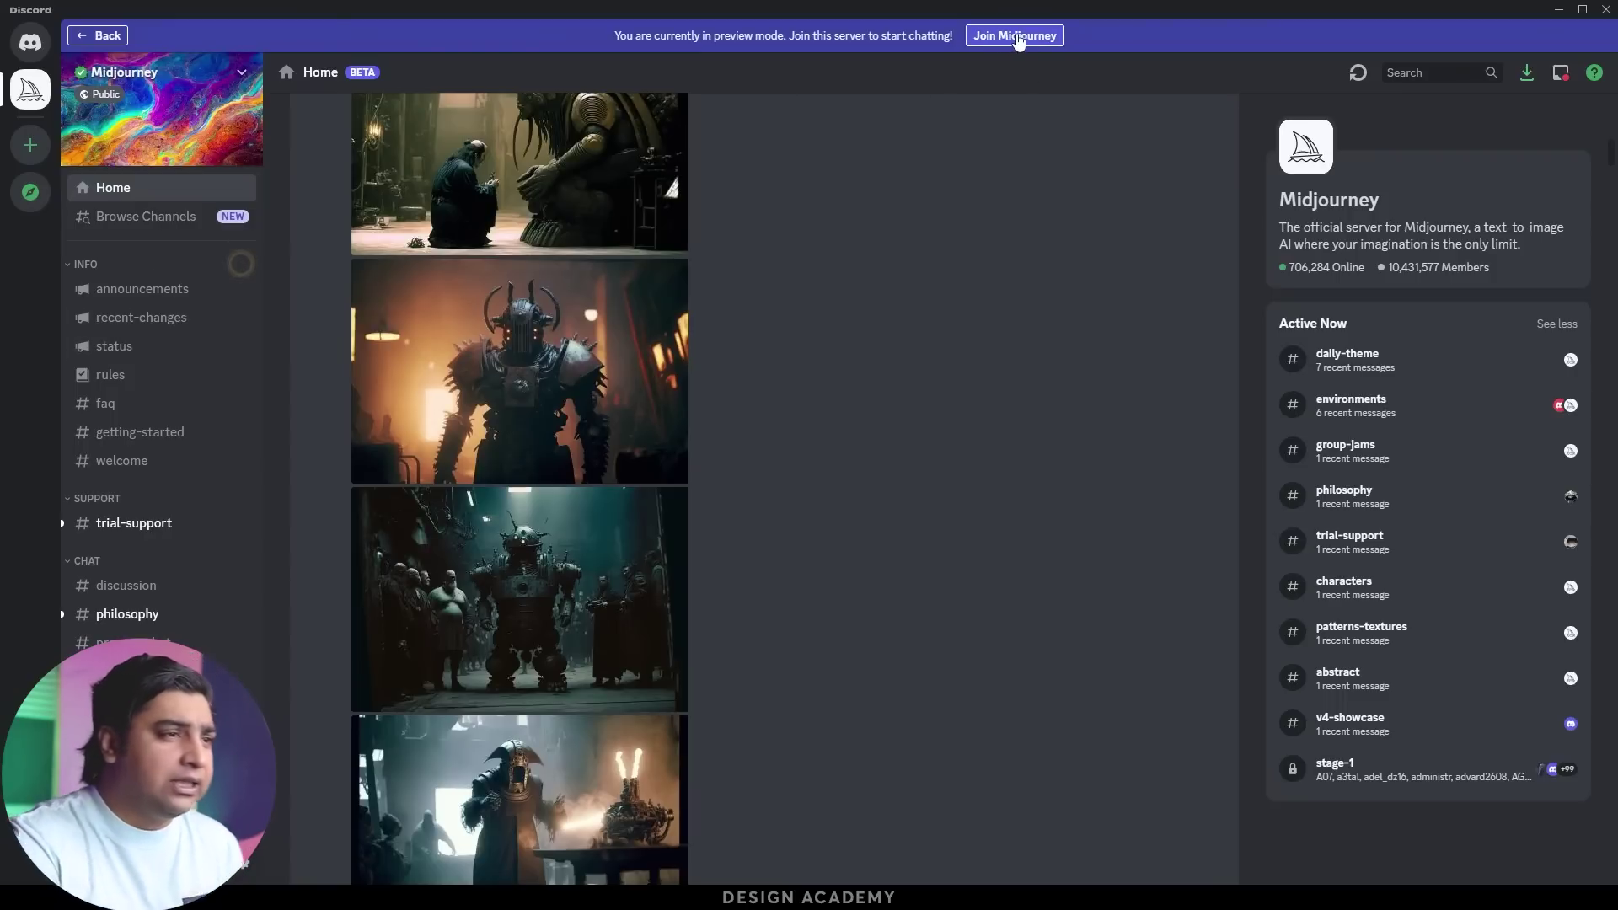
left_click(1017, 37)
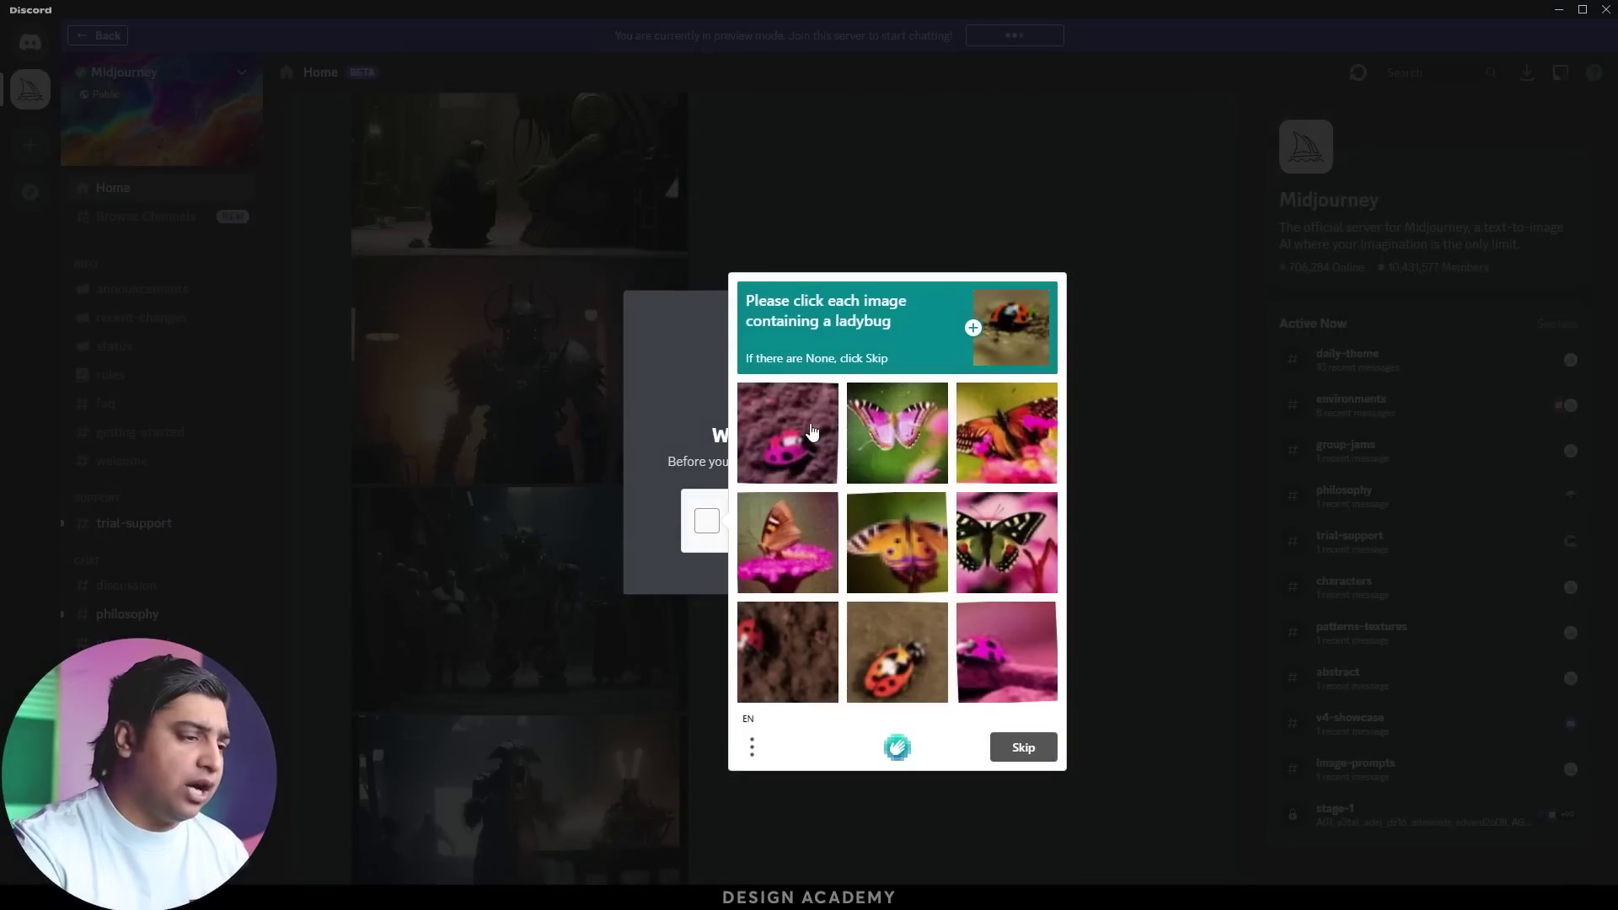
left_click(811, 432)
left_click(889, 639)
left_click(792, 670)
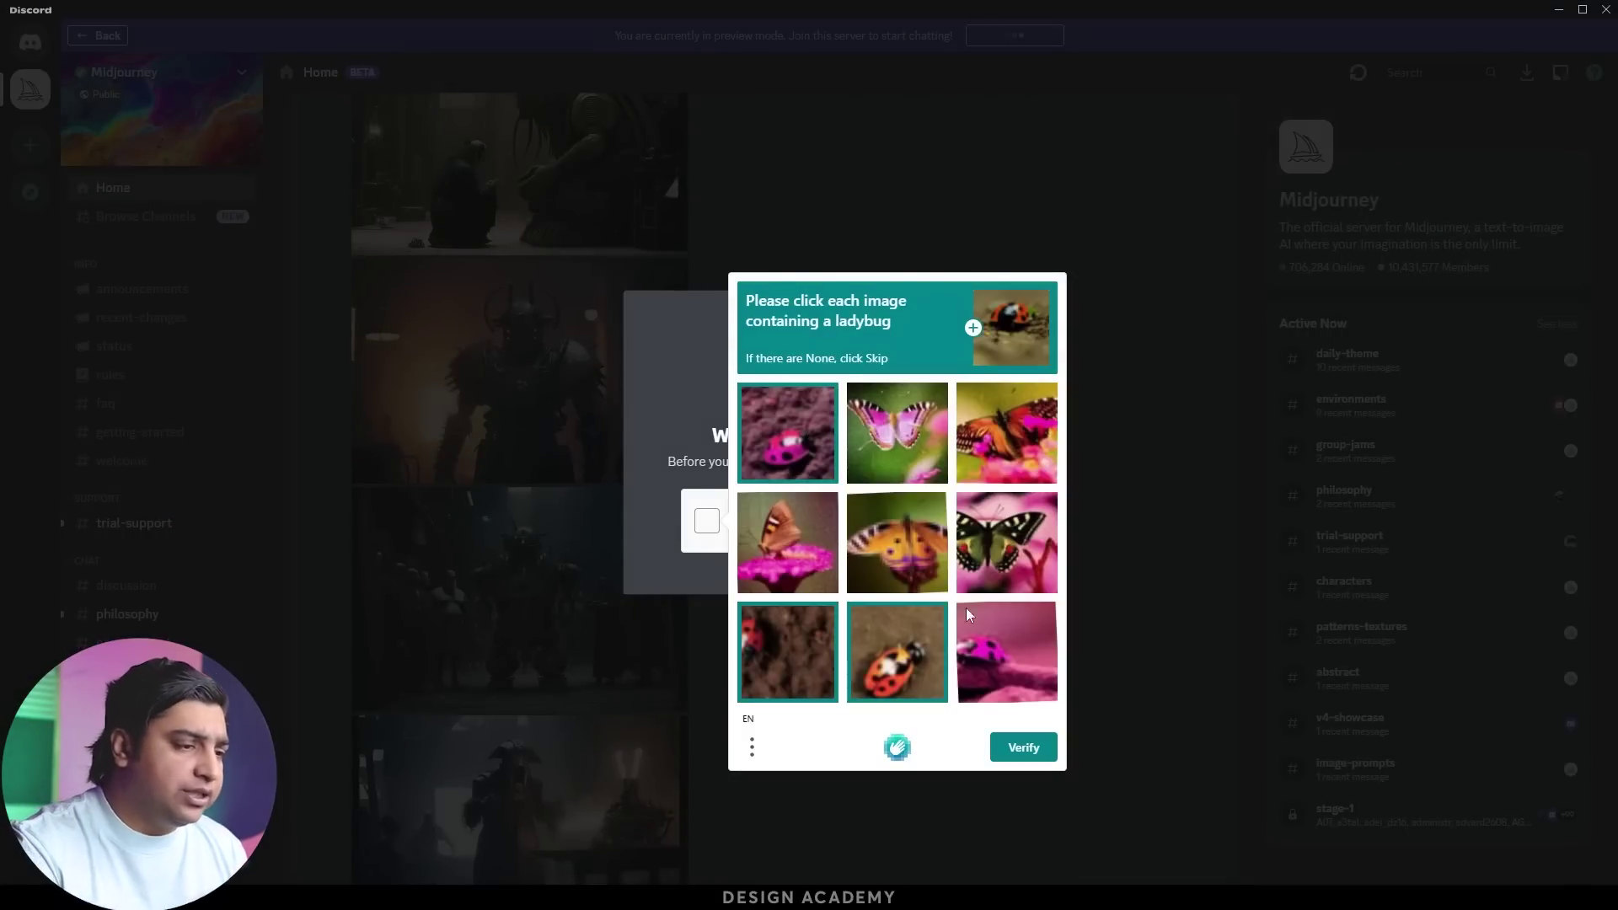
left_click(777, 442)
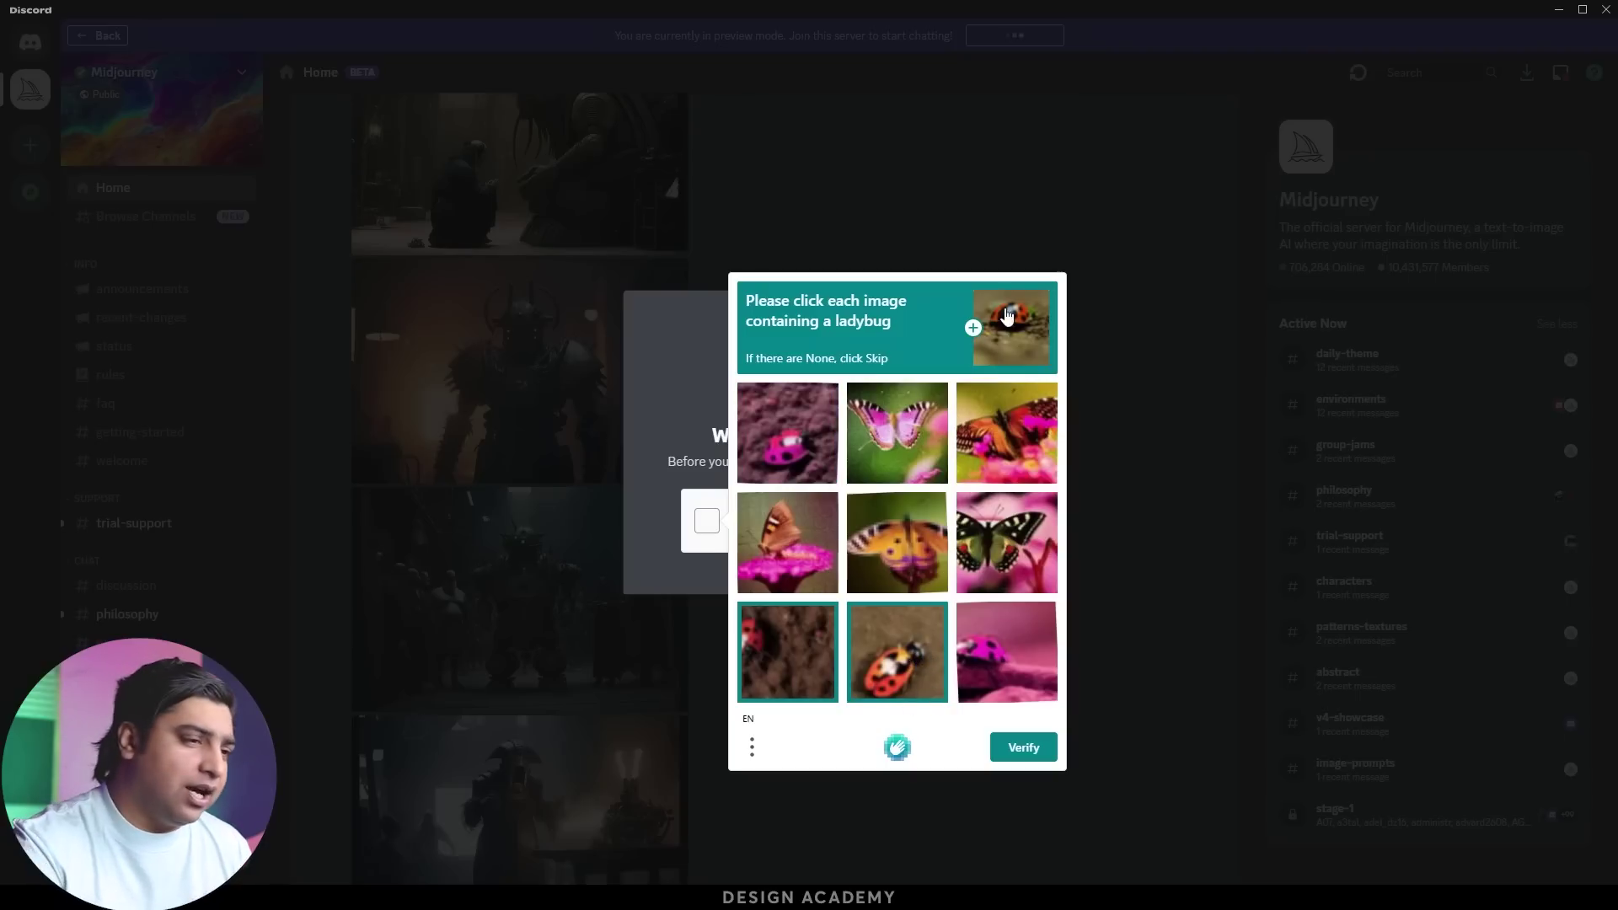
left_click(1014, 752)
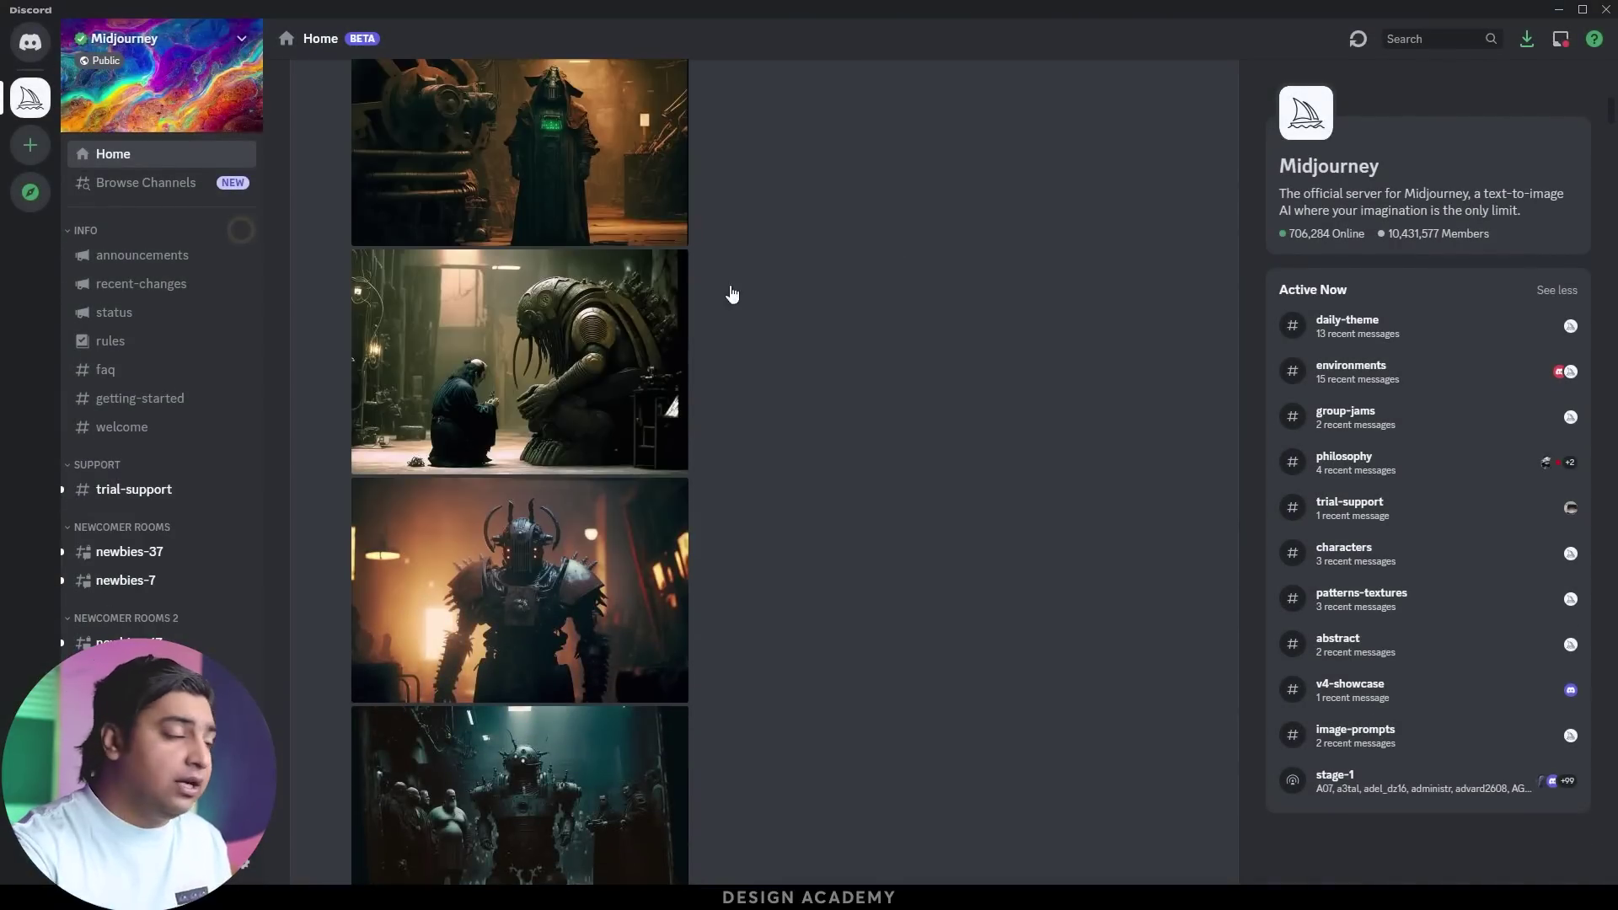
Open newbies-37 under Newcomer Rooms and scroll through the bot's image grids
left_click(129, 554)
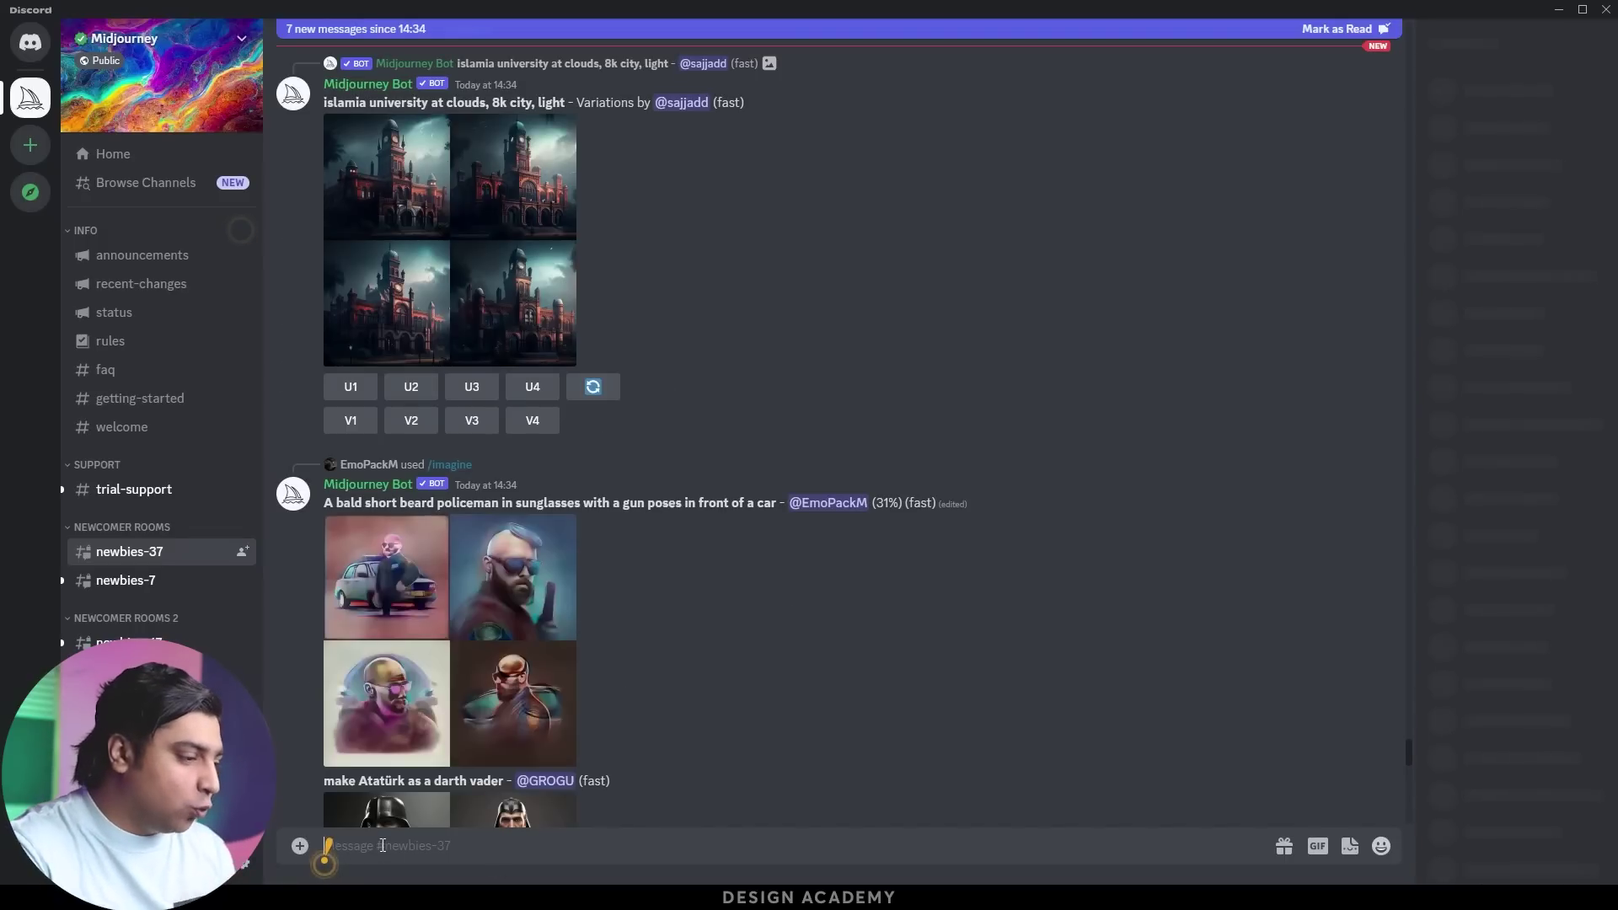
scroll(755, 496, "down", 10)
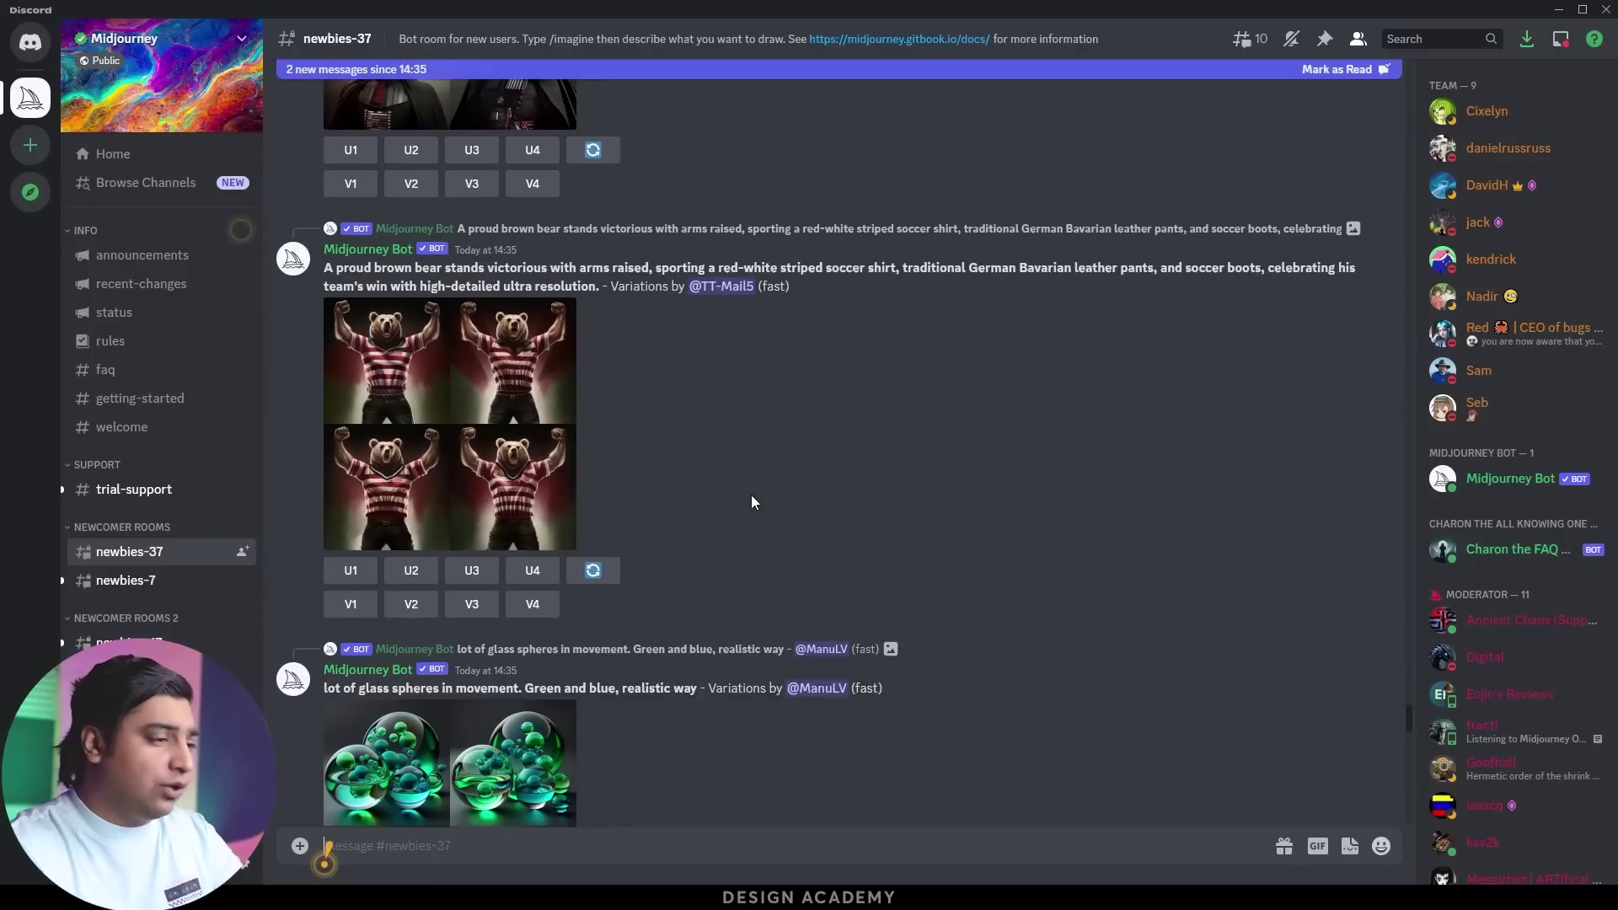
scroll(751, 493, "down", 3)
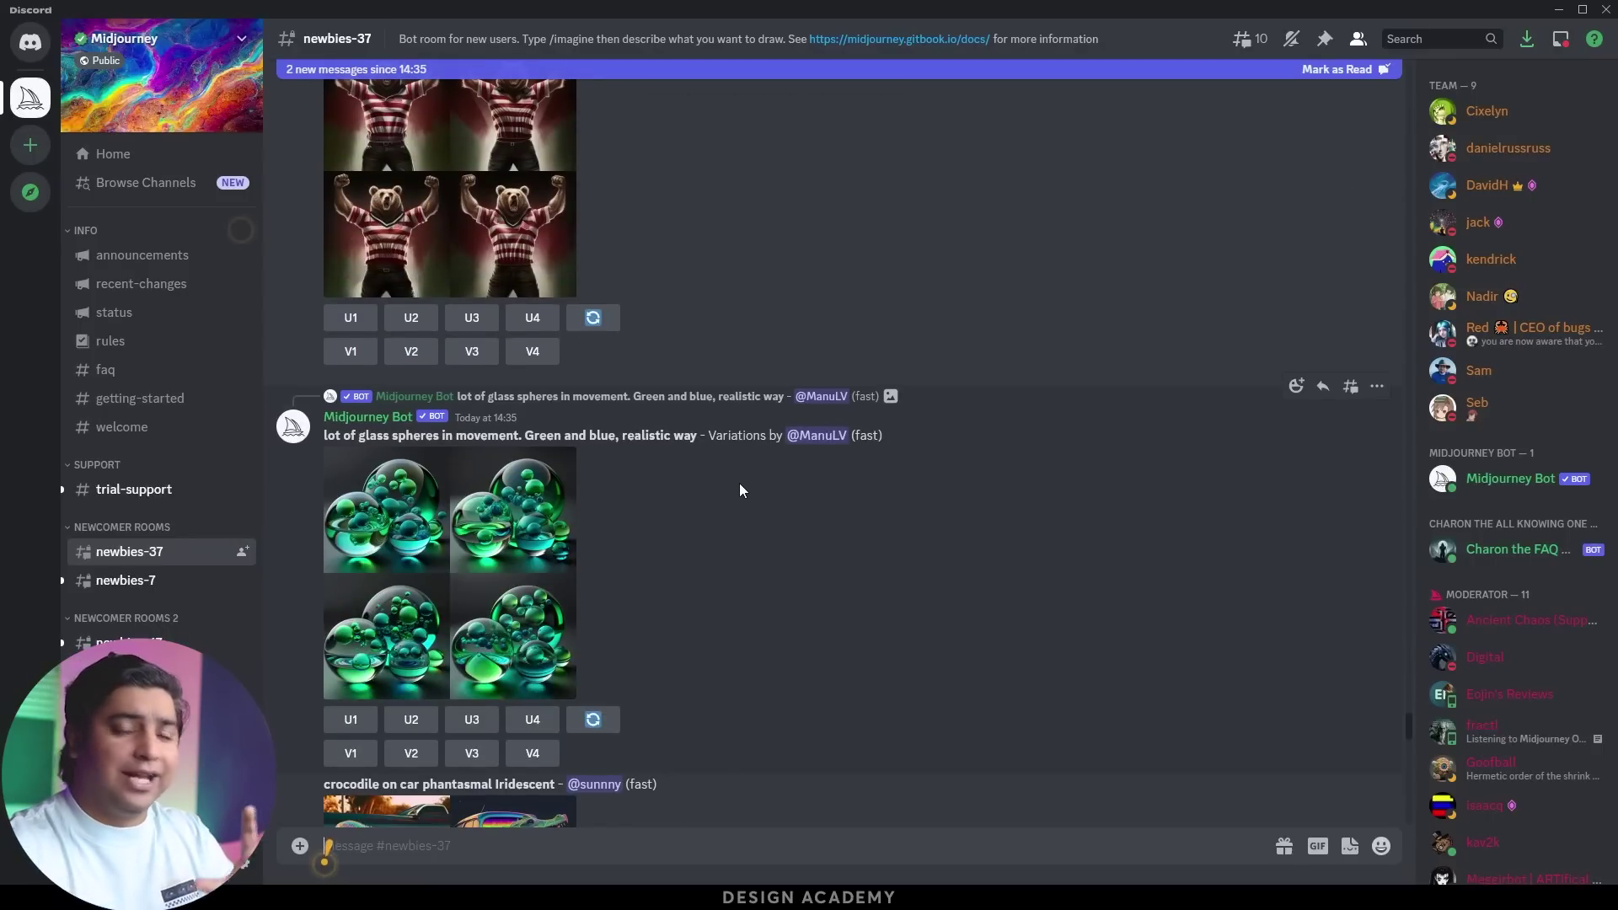
scroll(746, 482, "down", 15)
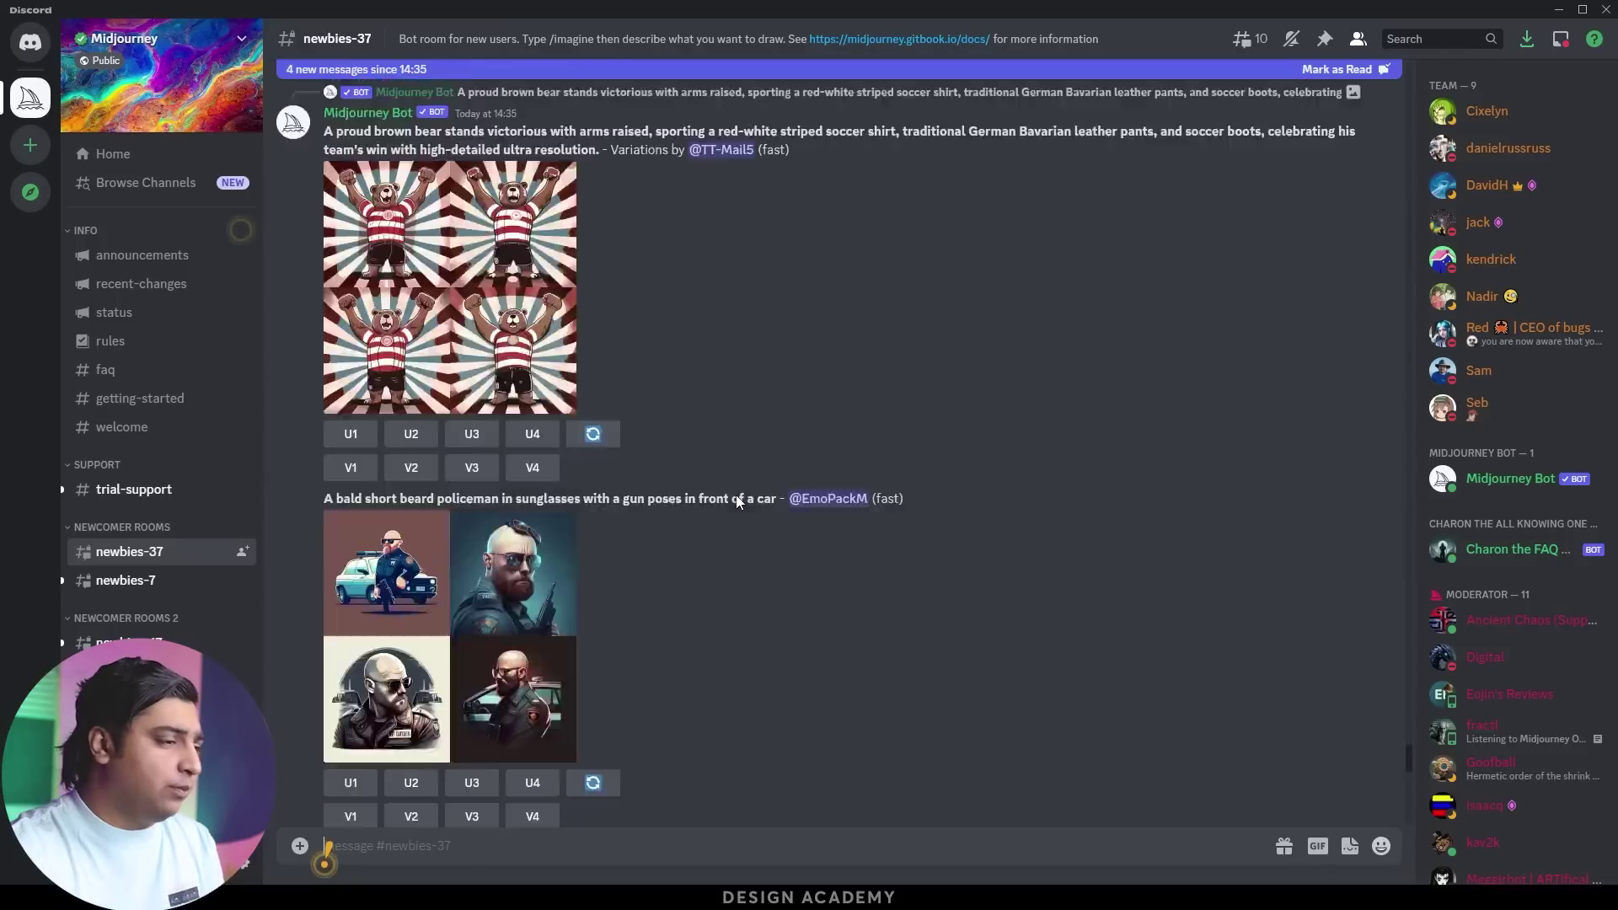
scroll(730, 484, "down", 4)
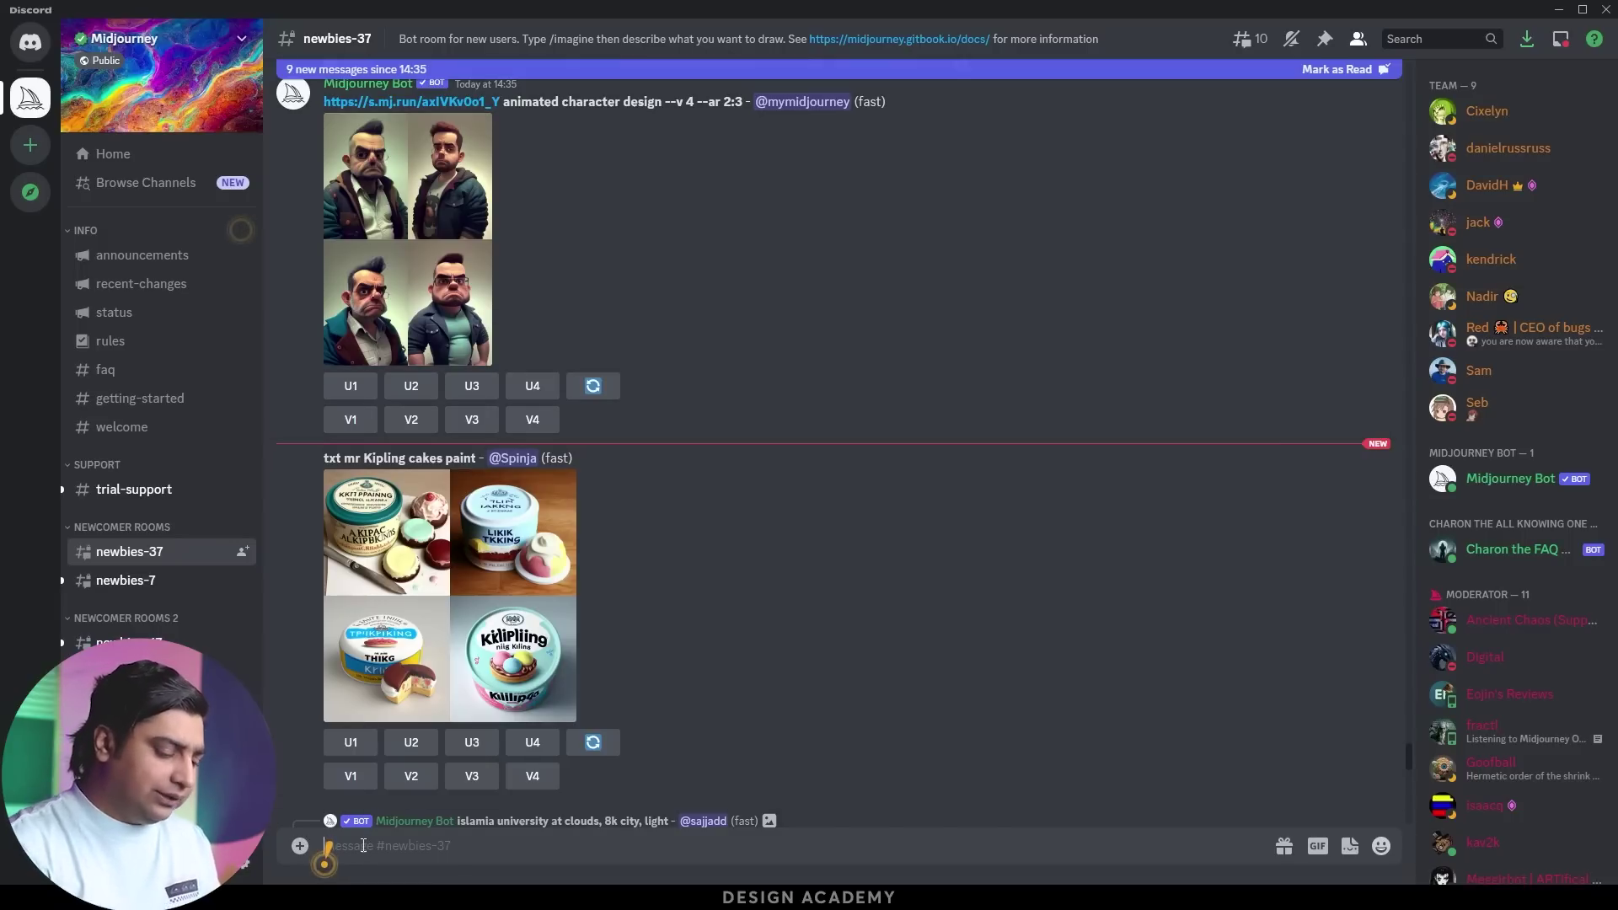
Send /info to the Midjourney Bot to check the trial plan and fast time
type("/info")
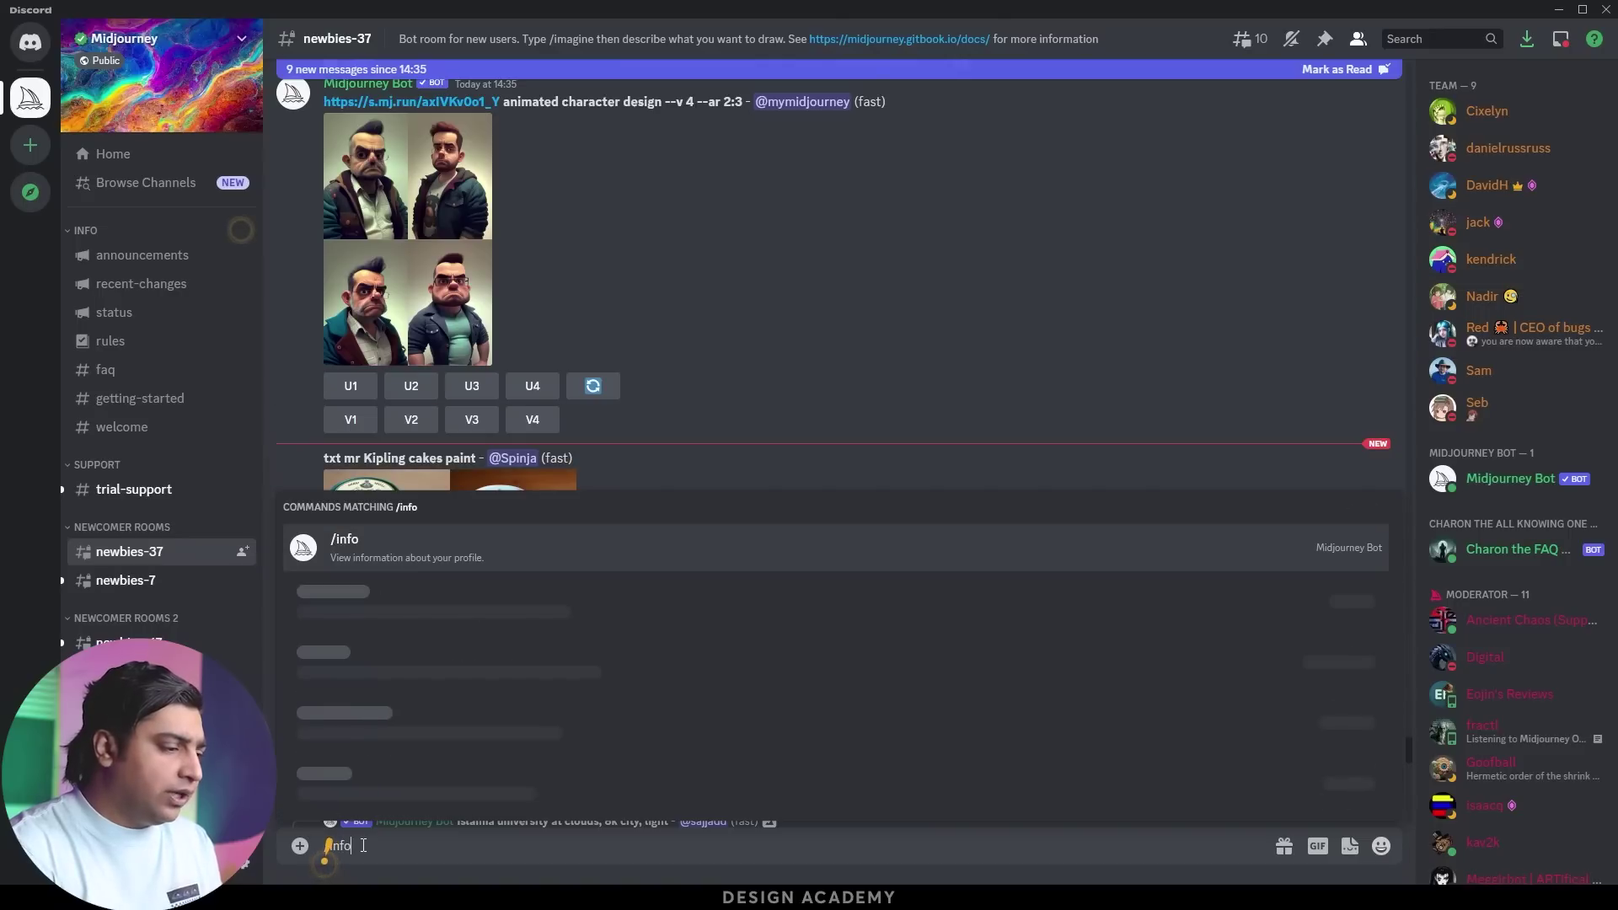
key("Return")
key("Return")
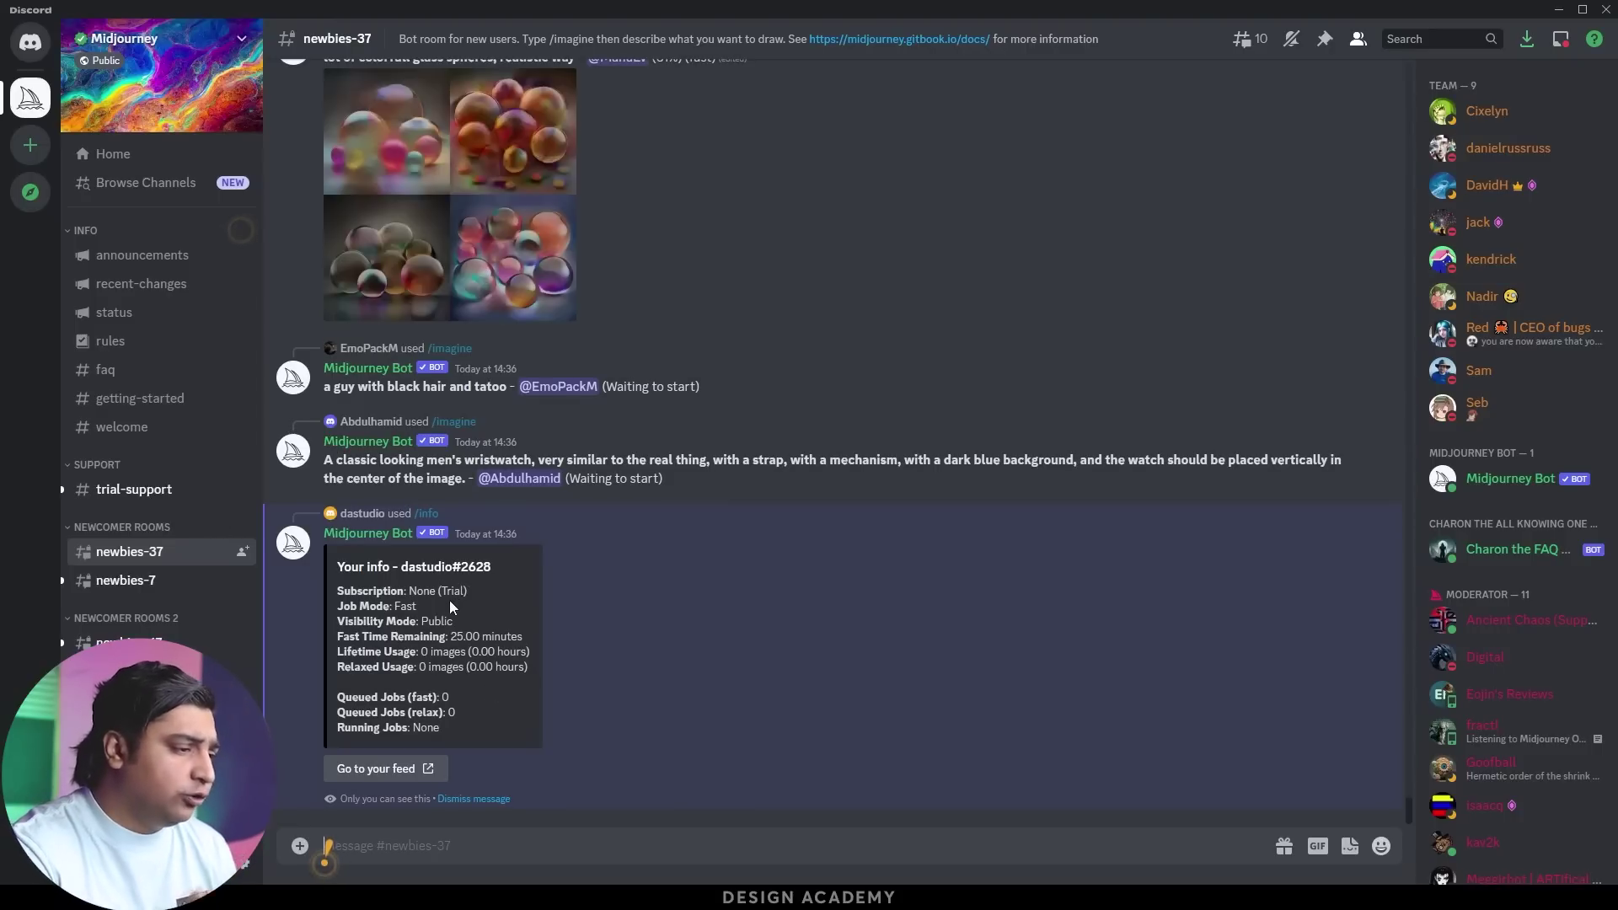
scroll(472, 422, "up", 1)
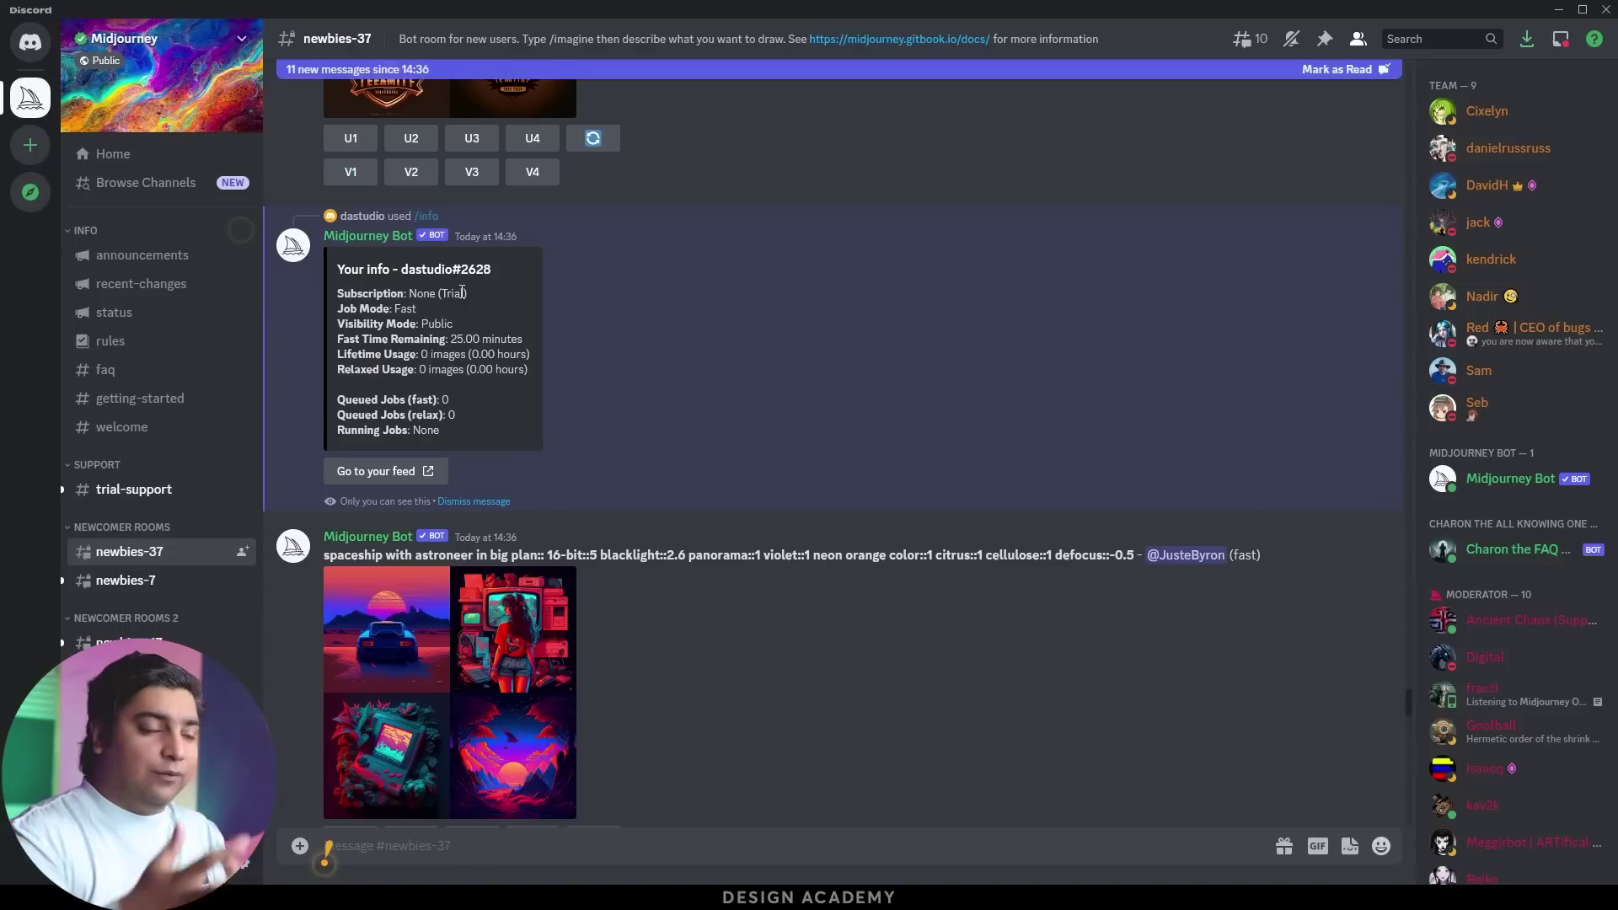
Send /subscribe in newbies-37 and scroll up to the bot's subscription link reply
left_click(326, 847)
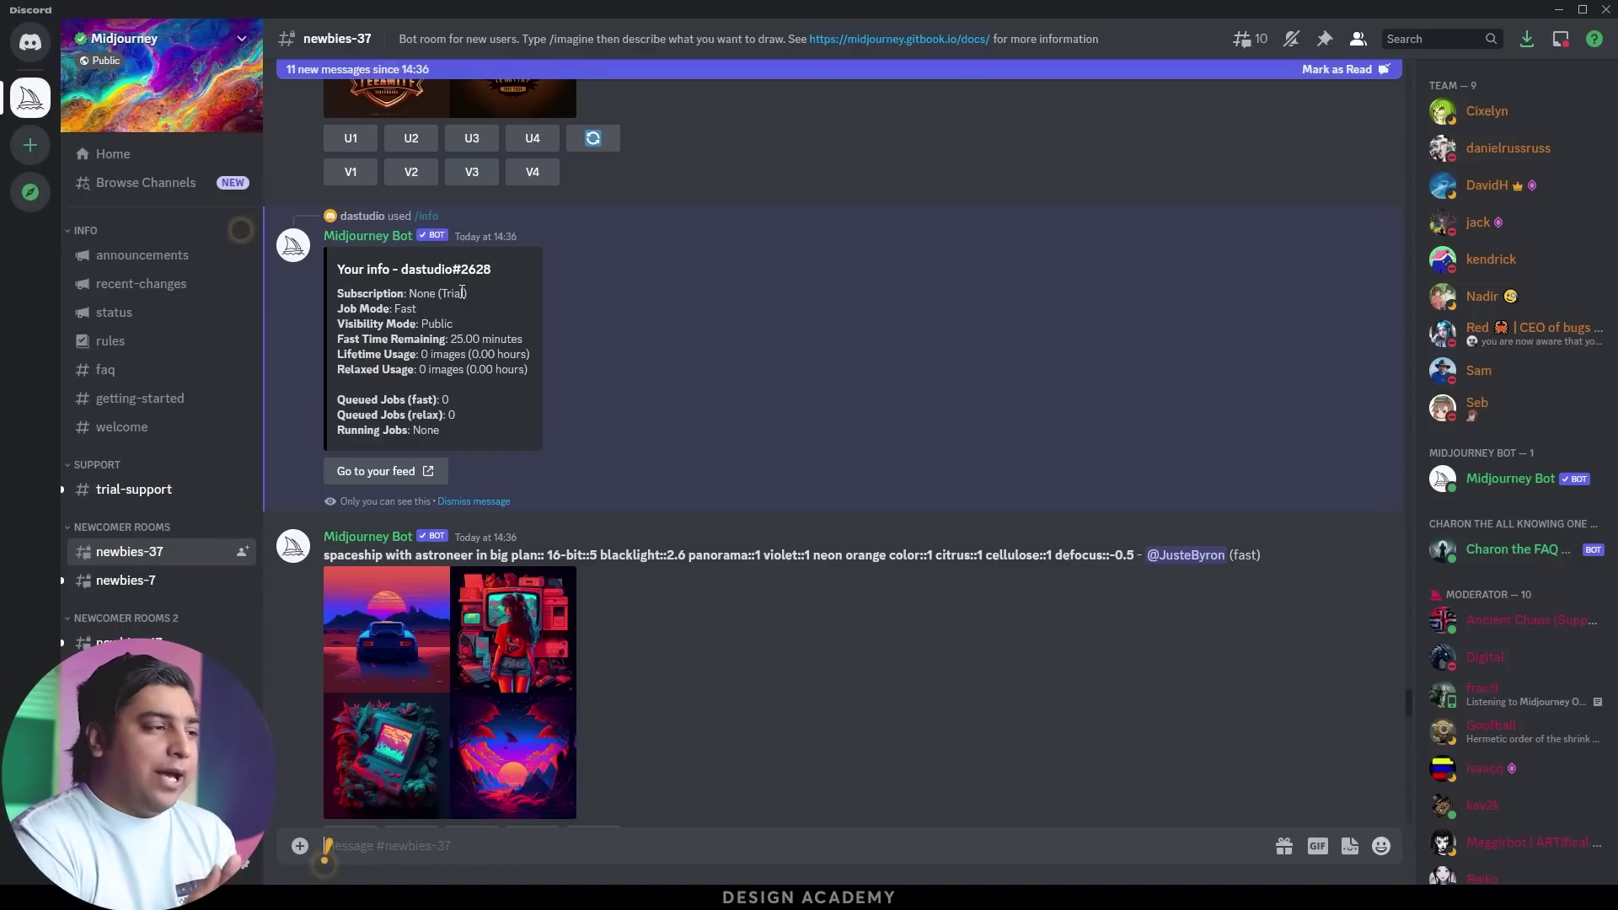
type("/subs")
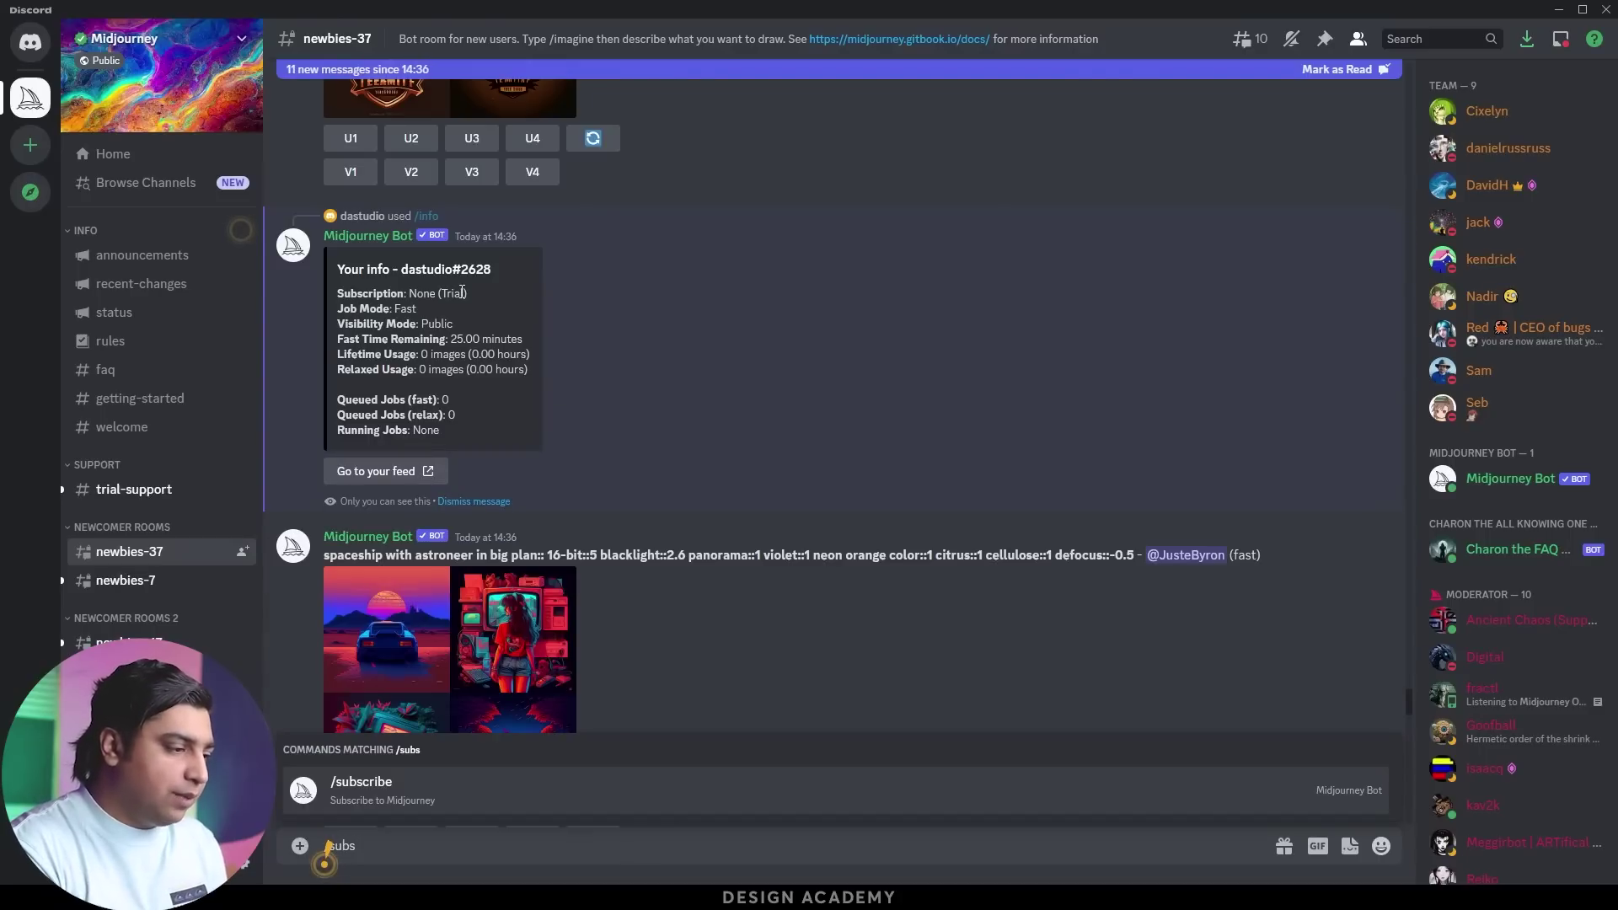
key("Return")
key("Return")
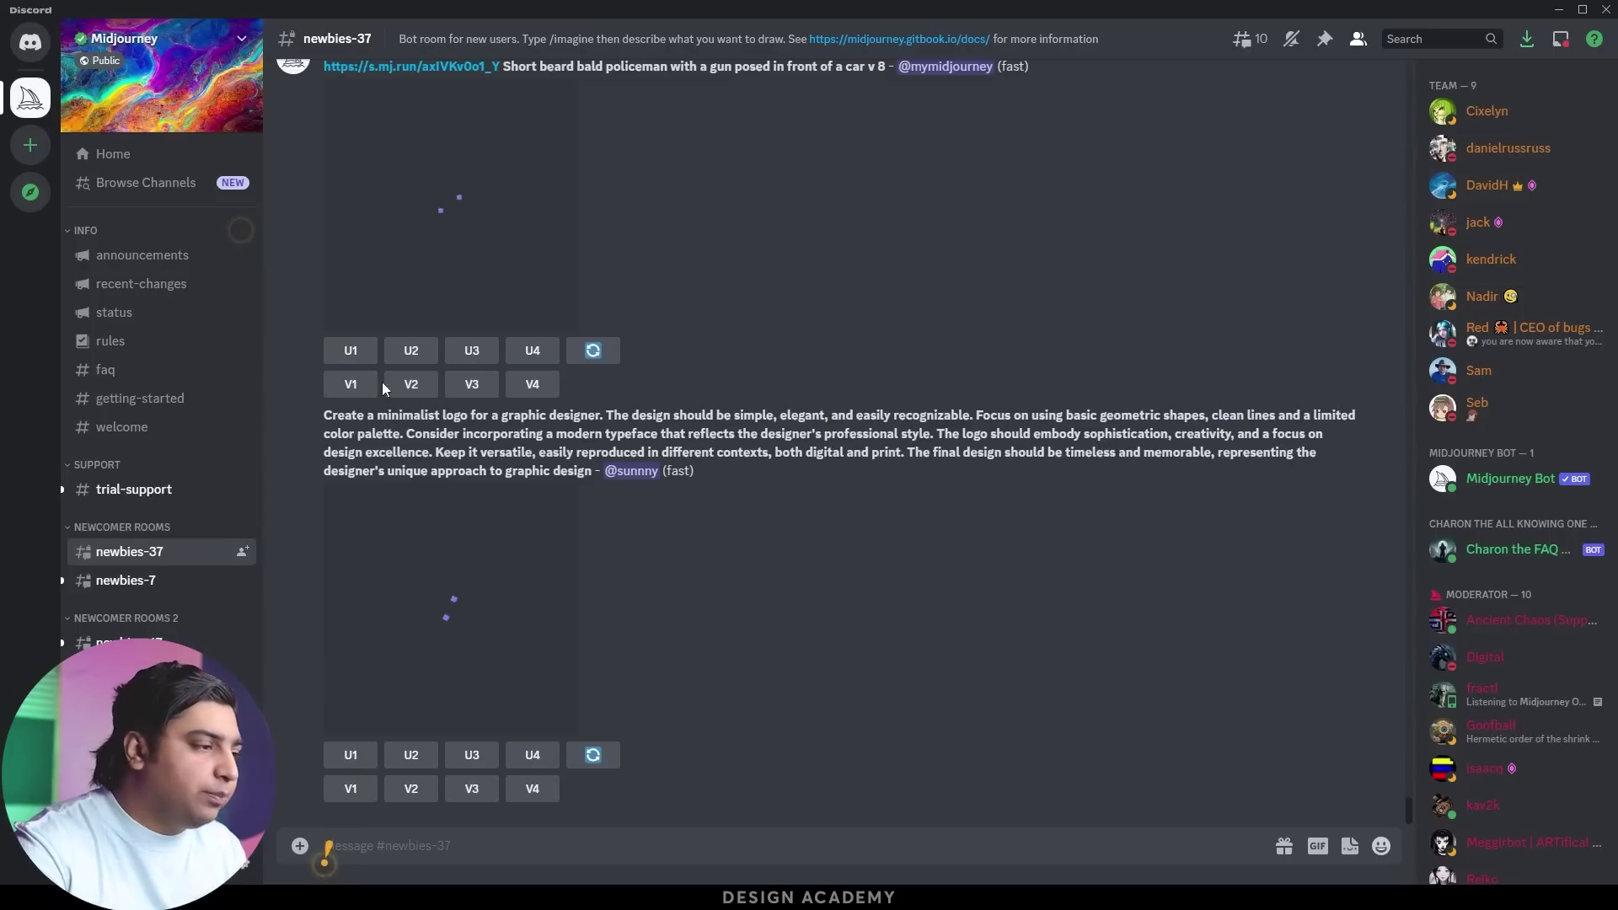
scroll(411, 287, "up", 7)
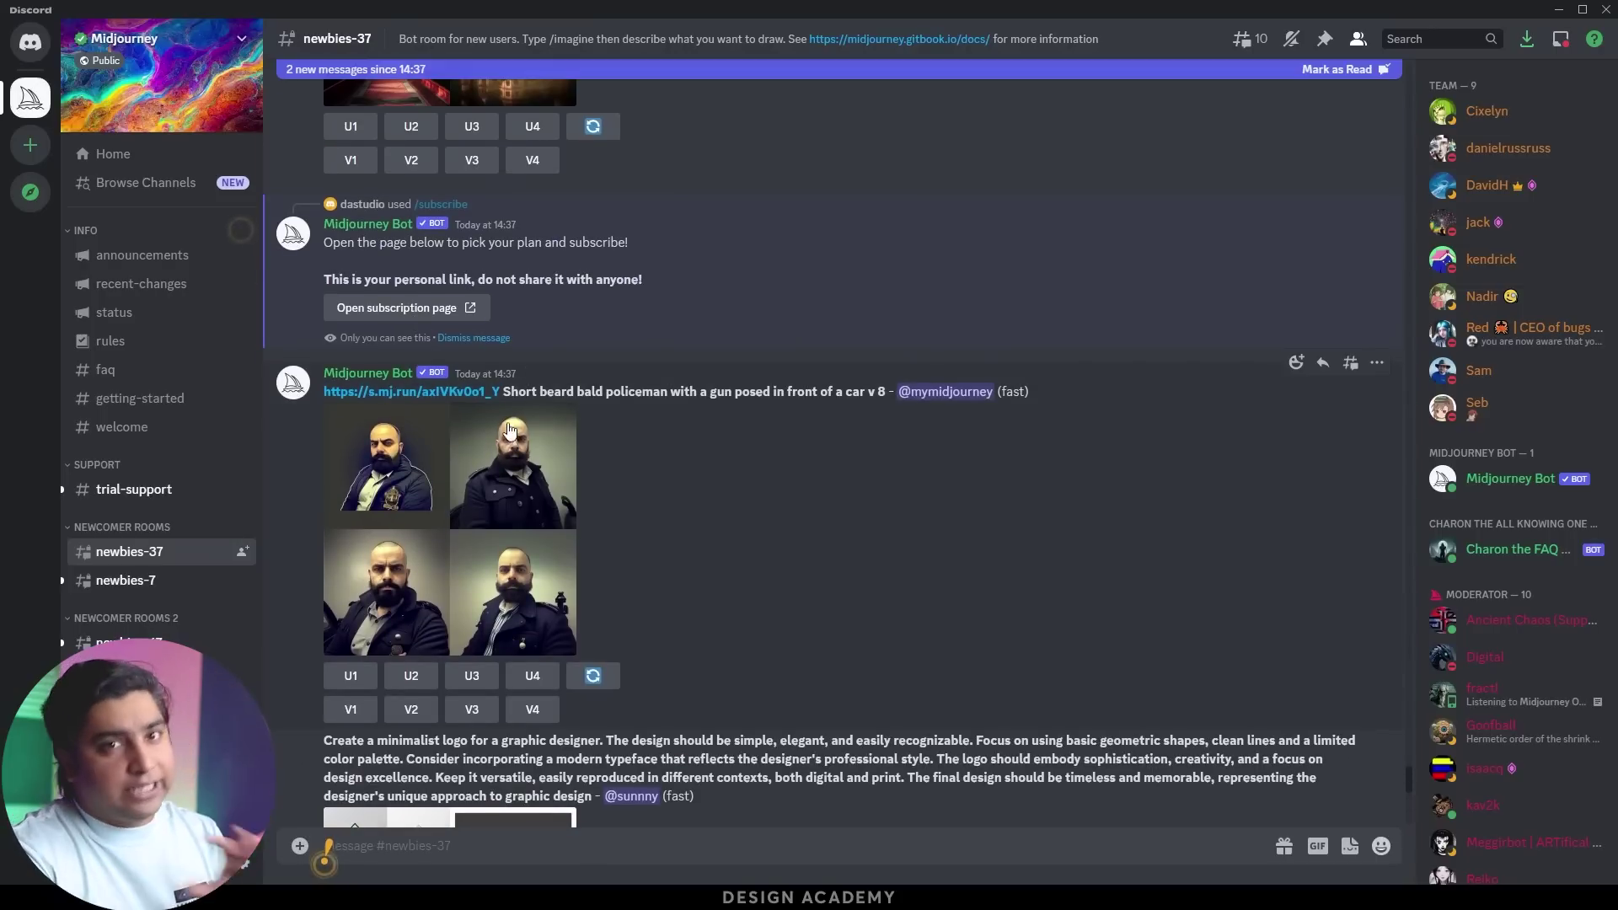
scroll(522, 421, "up", 1)
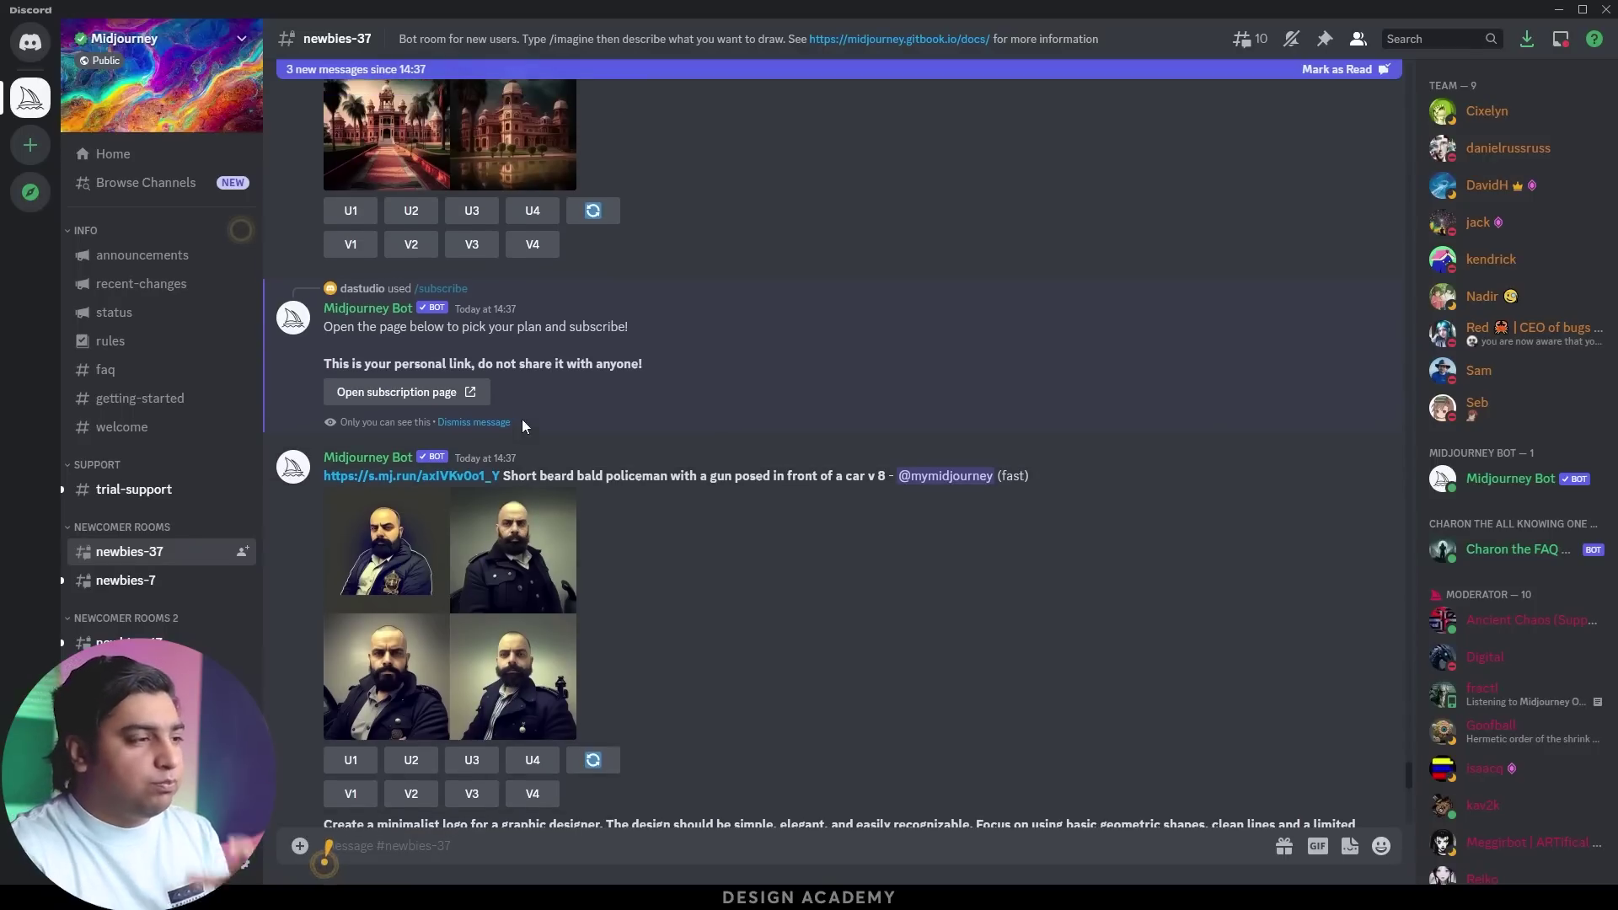
Open the personal subscription link, confirm with Yep!, and switch plans to Monthly Billing
left_click(400, 395)
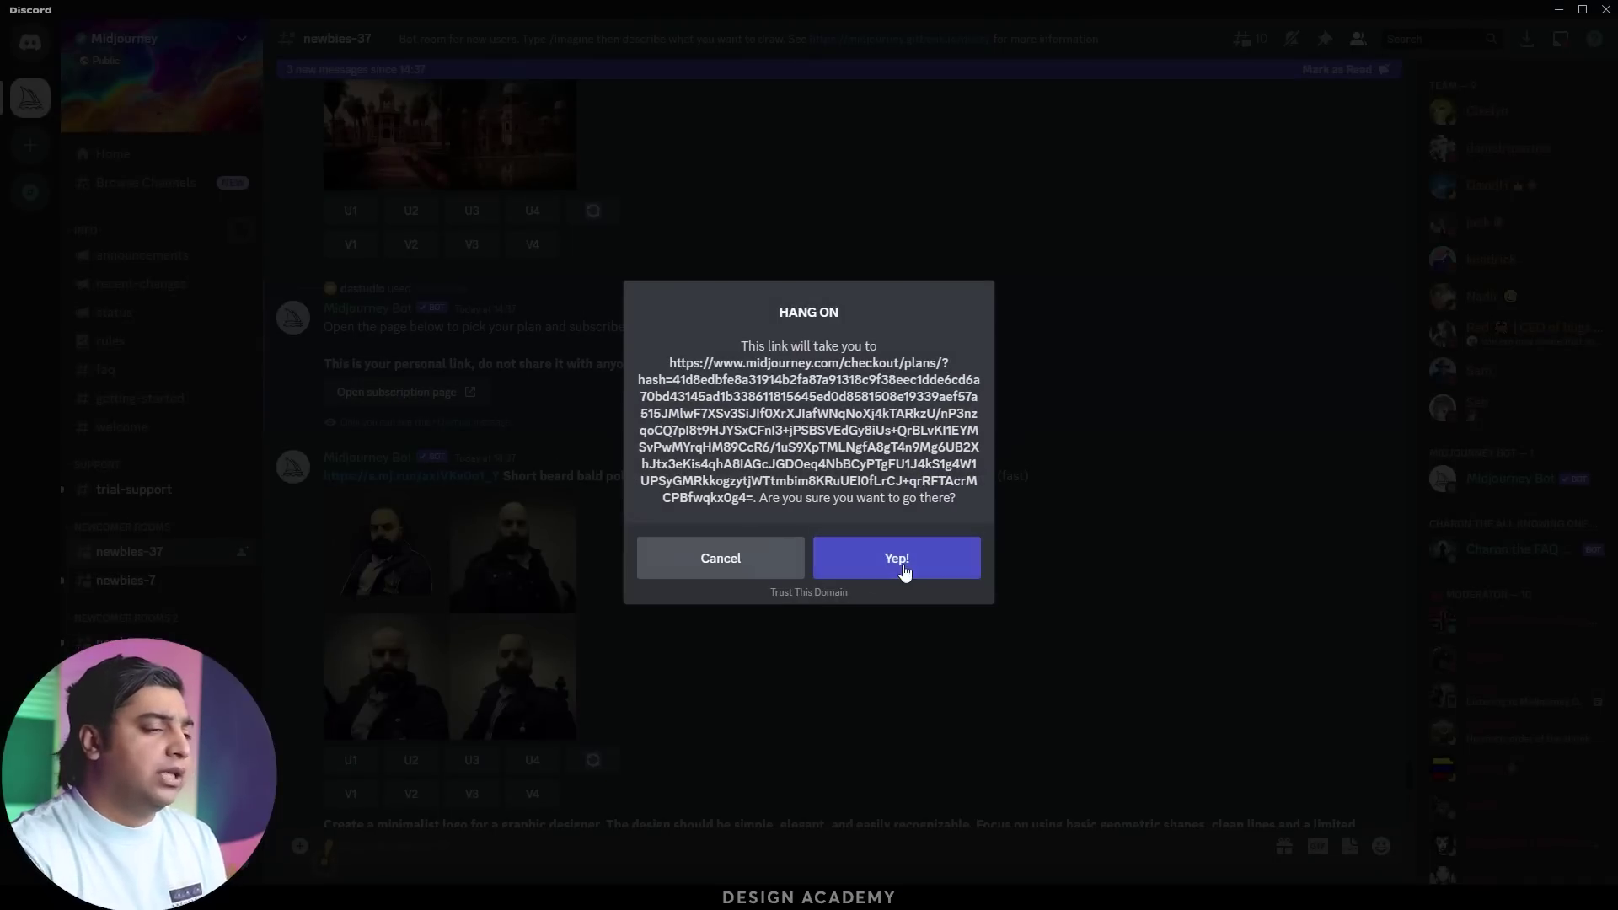
left_click(877, 560)
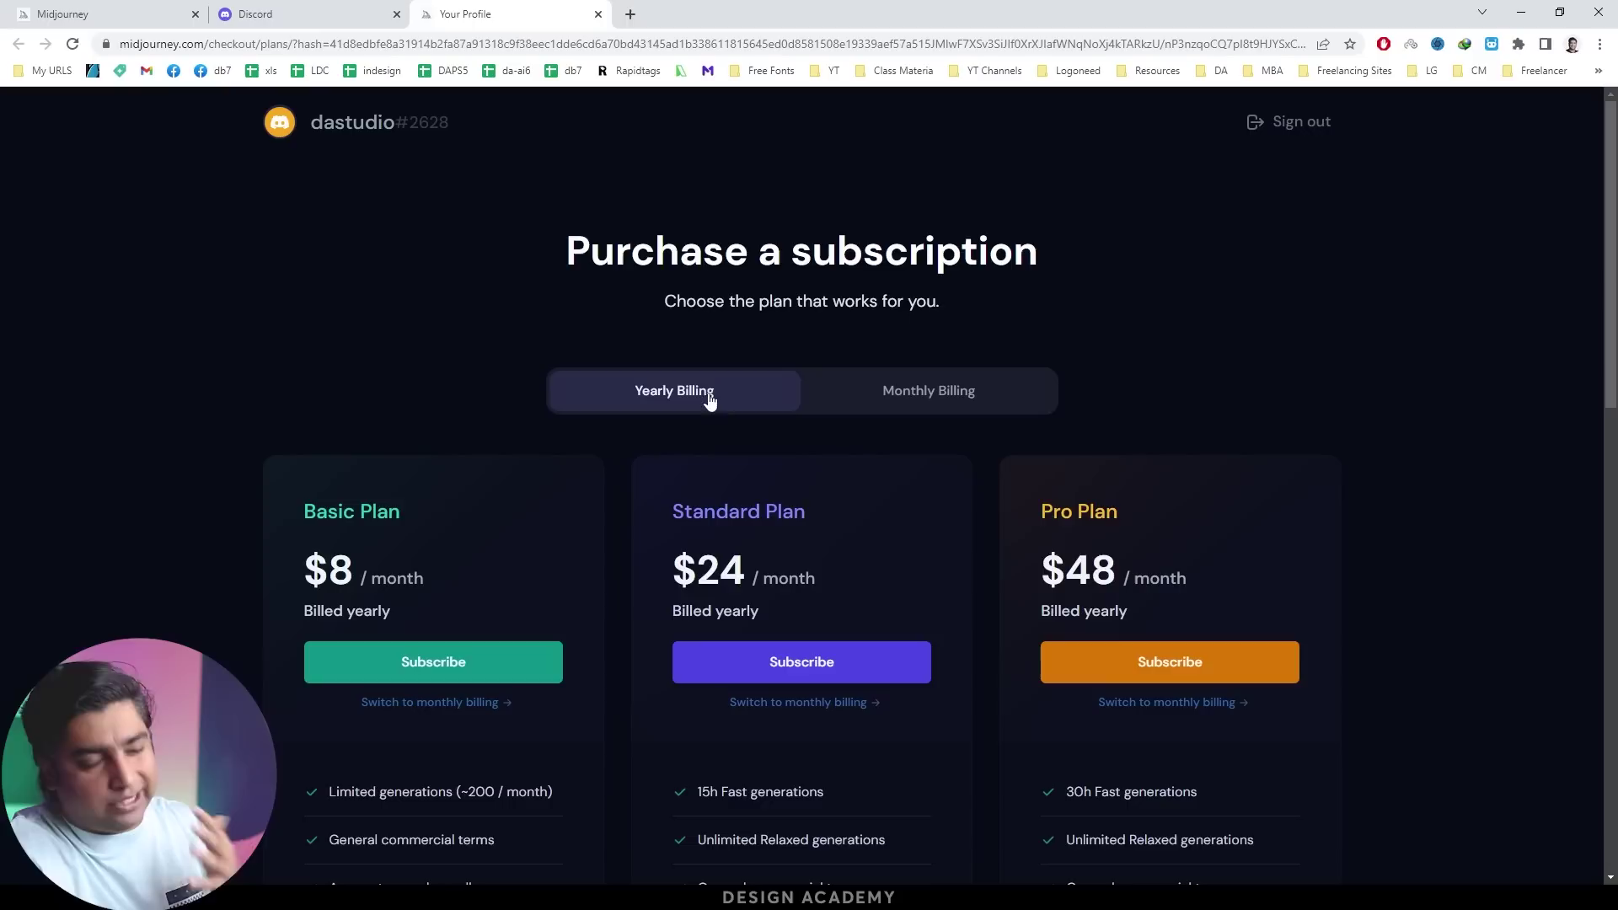
left_click(865, 401)
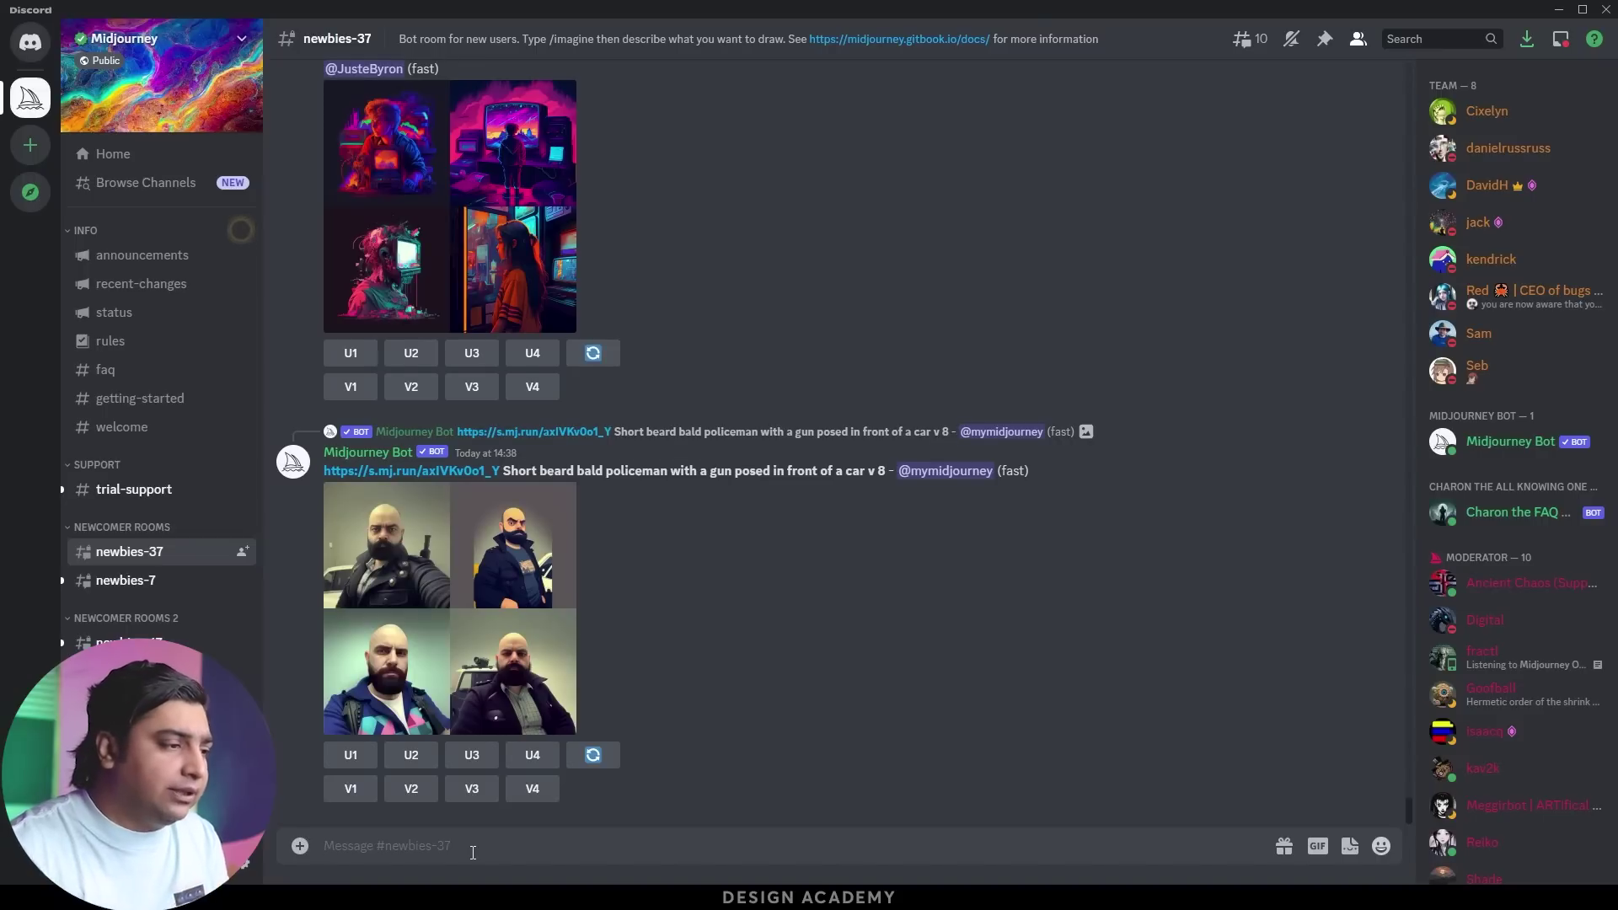
scroll(363, 438, "up", 5)
scroll(397, 430, "down", 2)
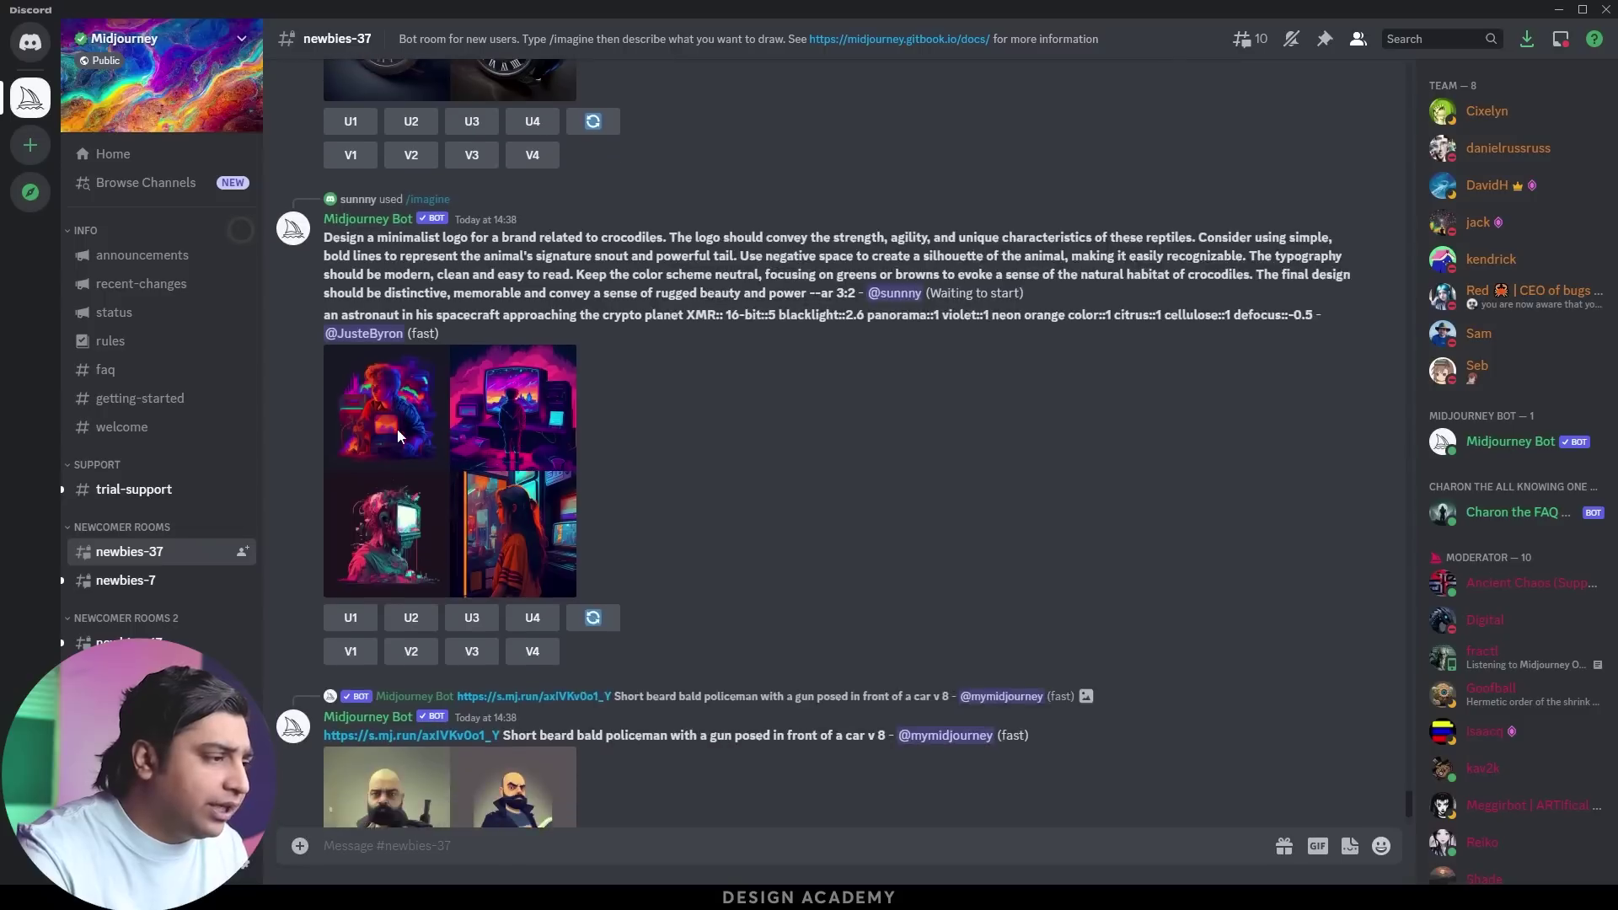
scroll(398, 430, "up", 3)
scroll(398, 426, "up", 3)
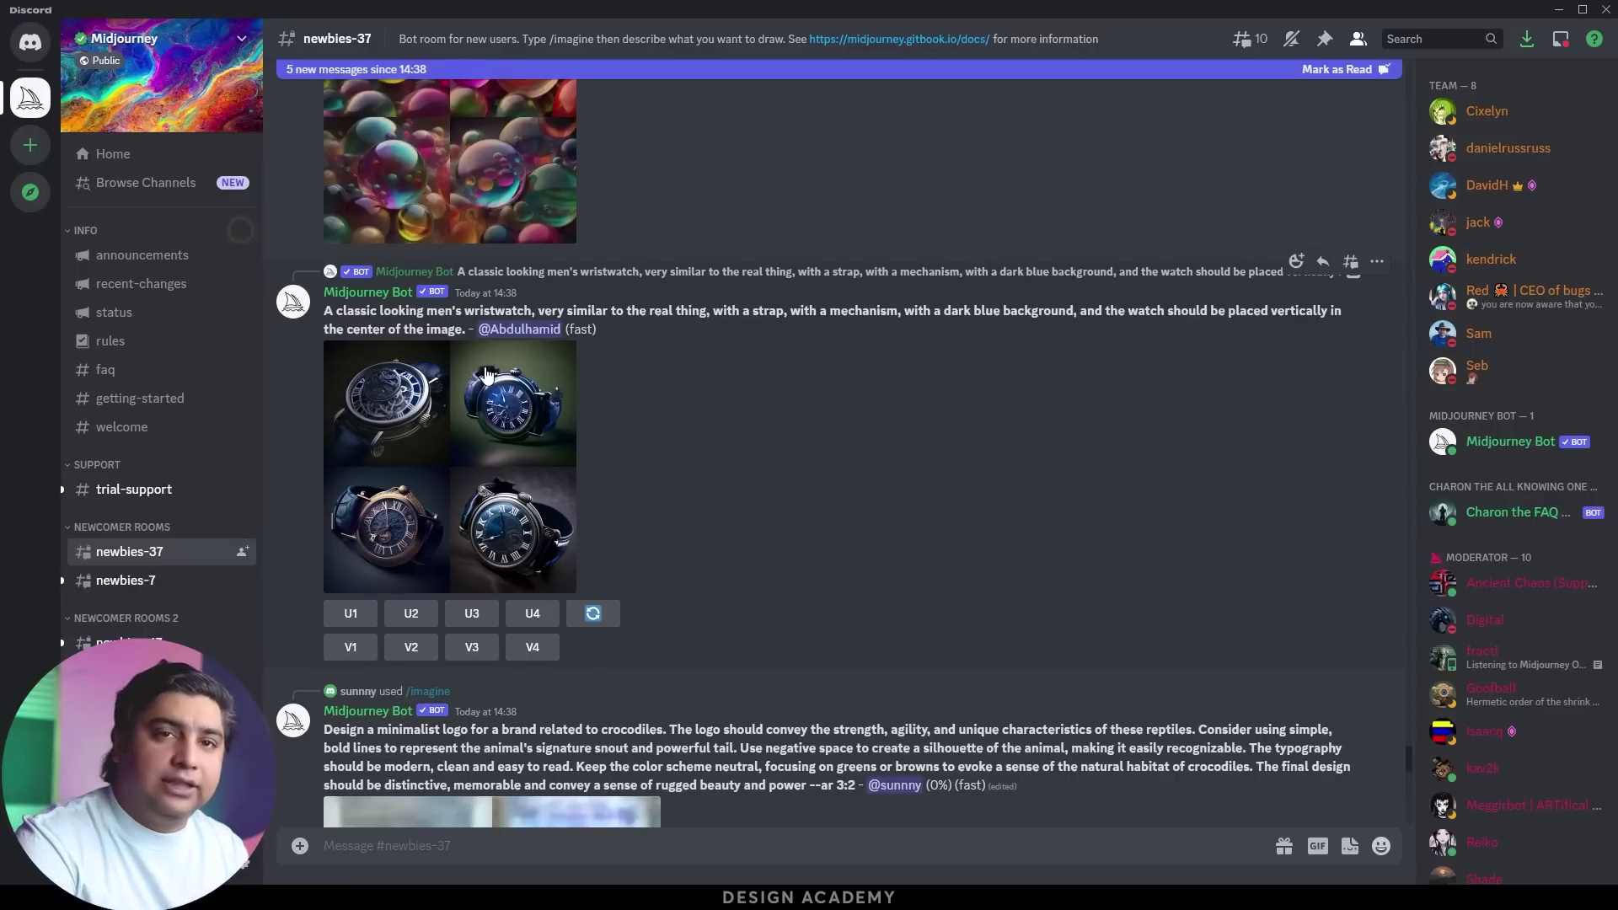
scroll(493, 396, "down", 15)
scroll(502, 419, "down", 10)
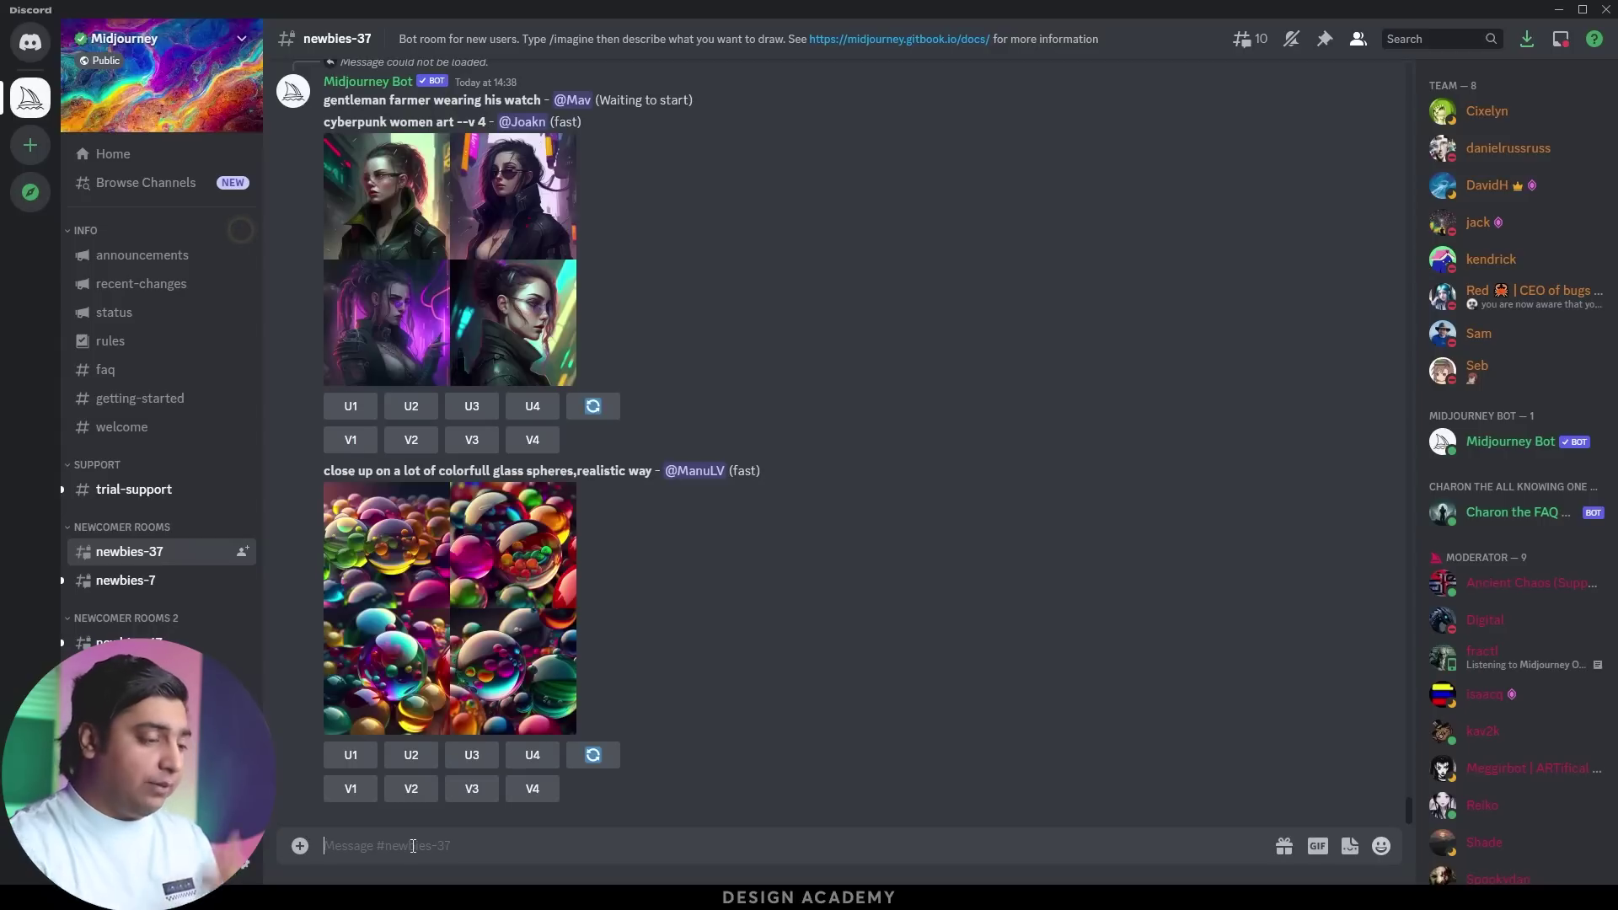
Submit /imagine 'a cute phoenix made of crystal ball', then accept the Terms of Service
type("/i")
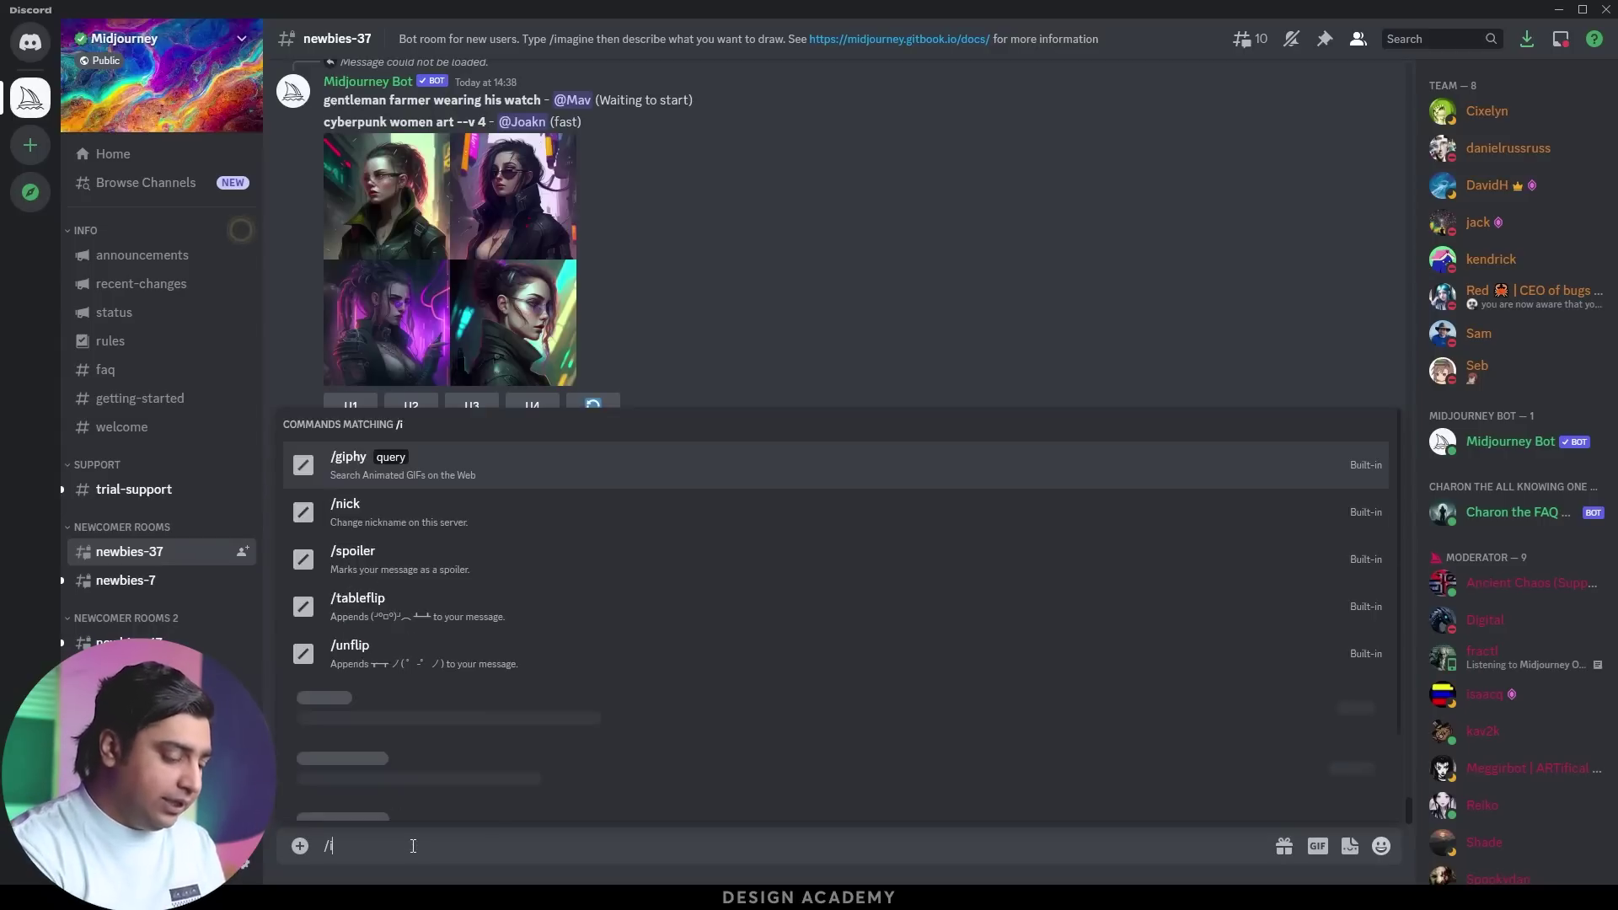
type("magi")
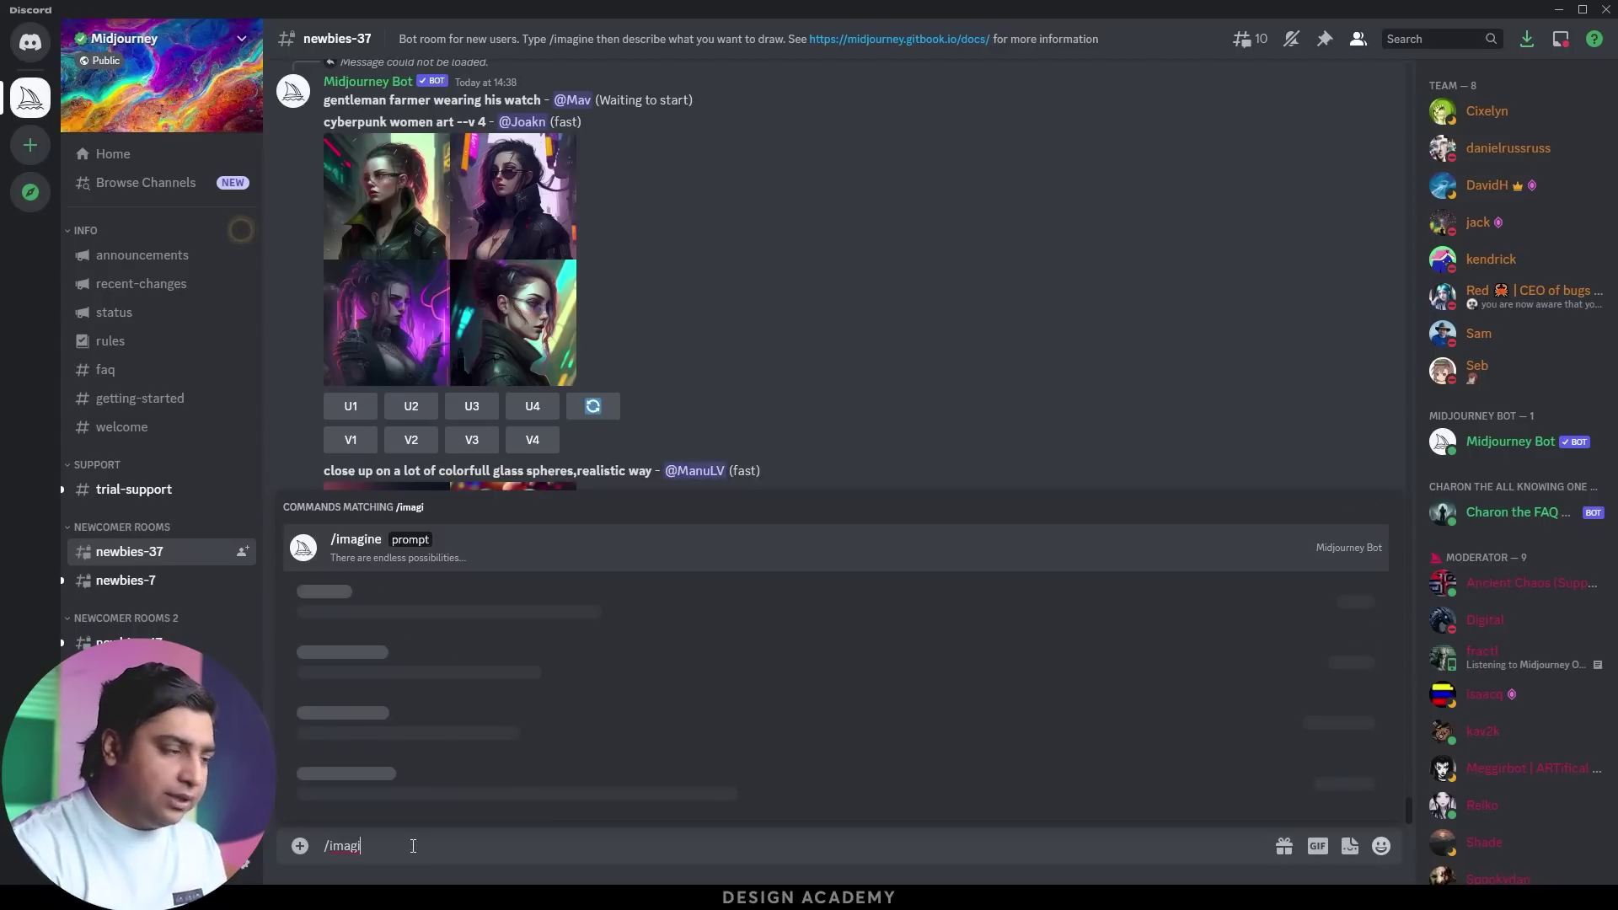
left_click(384, 794)
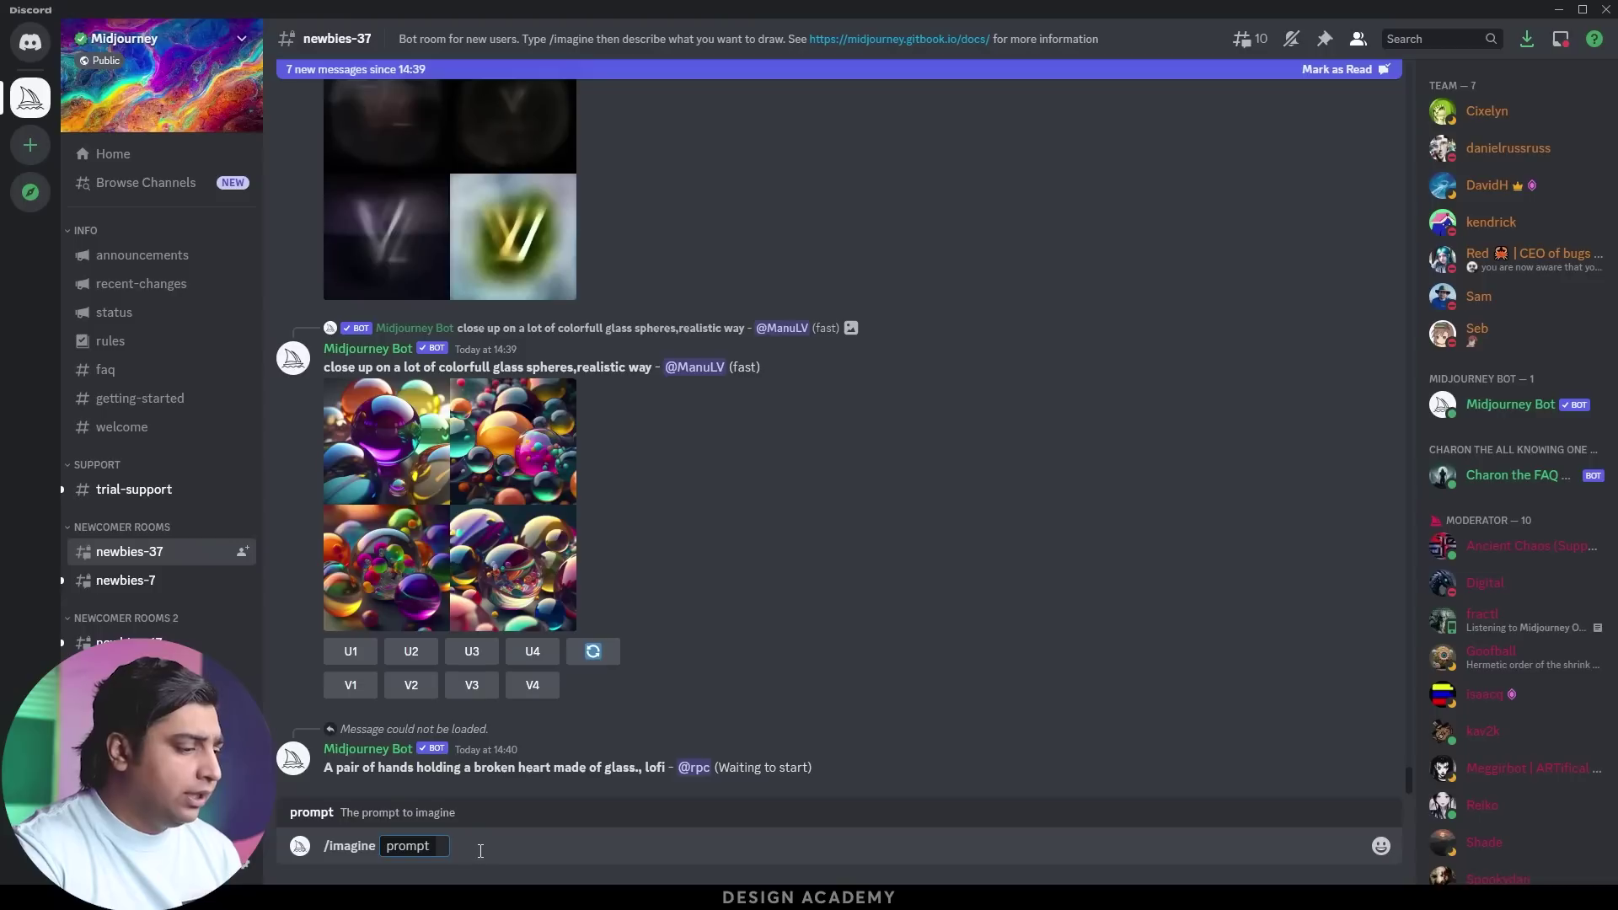
left_click(480, 850)
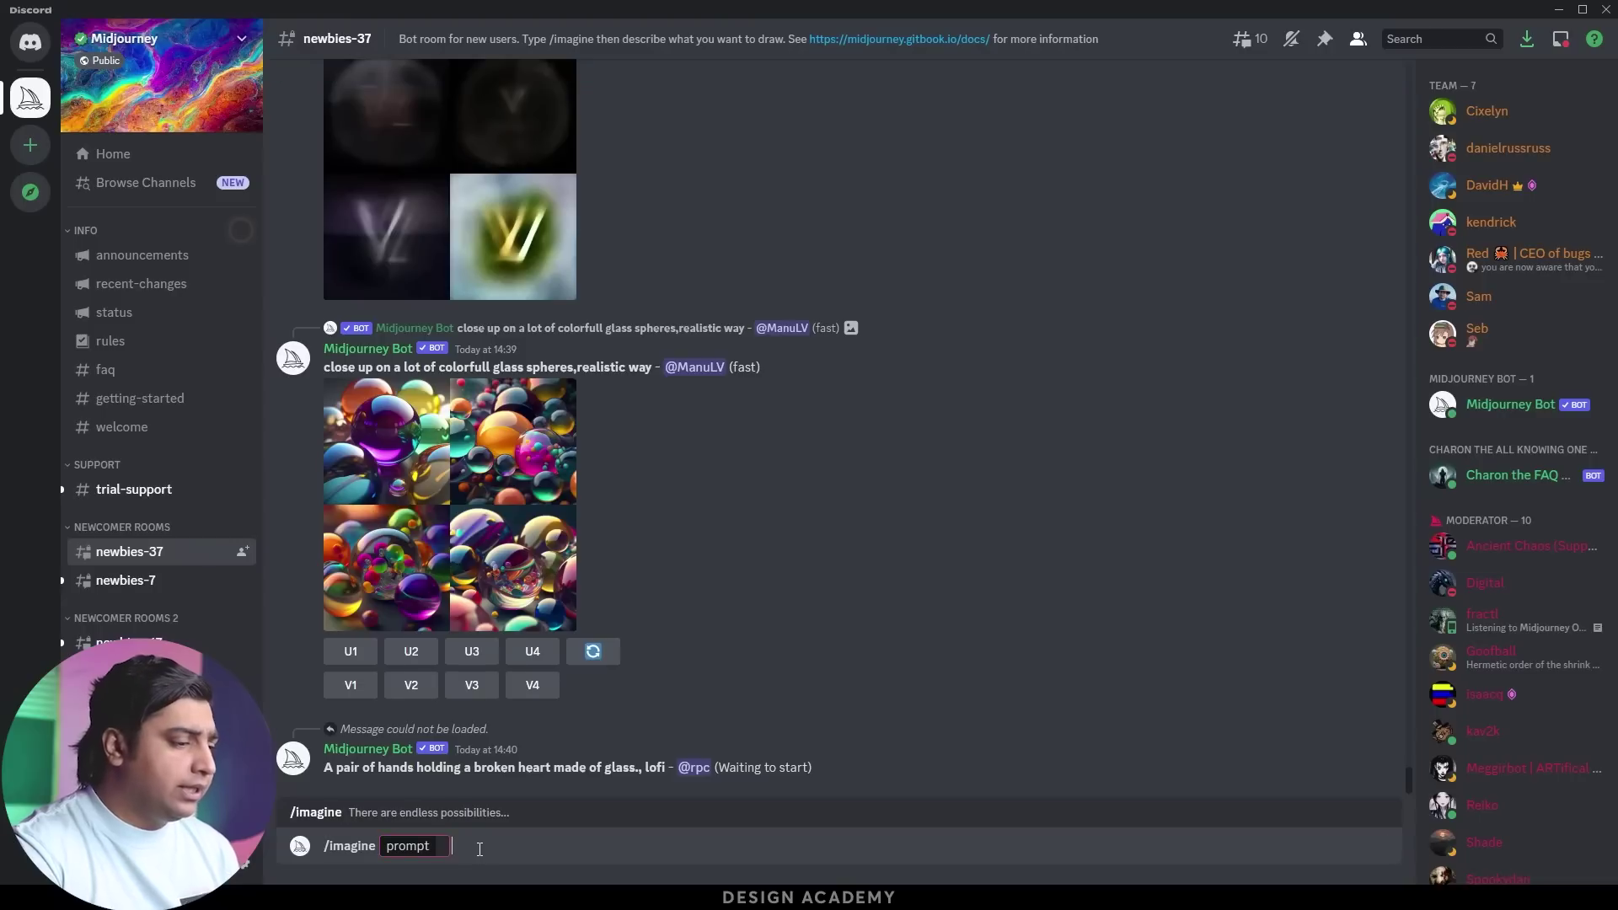
left_click(440, 846)
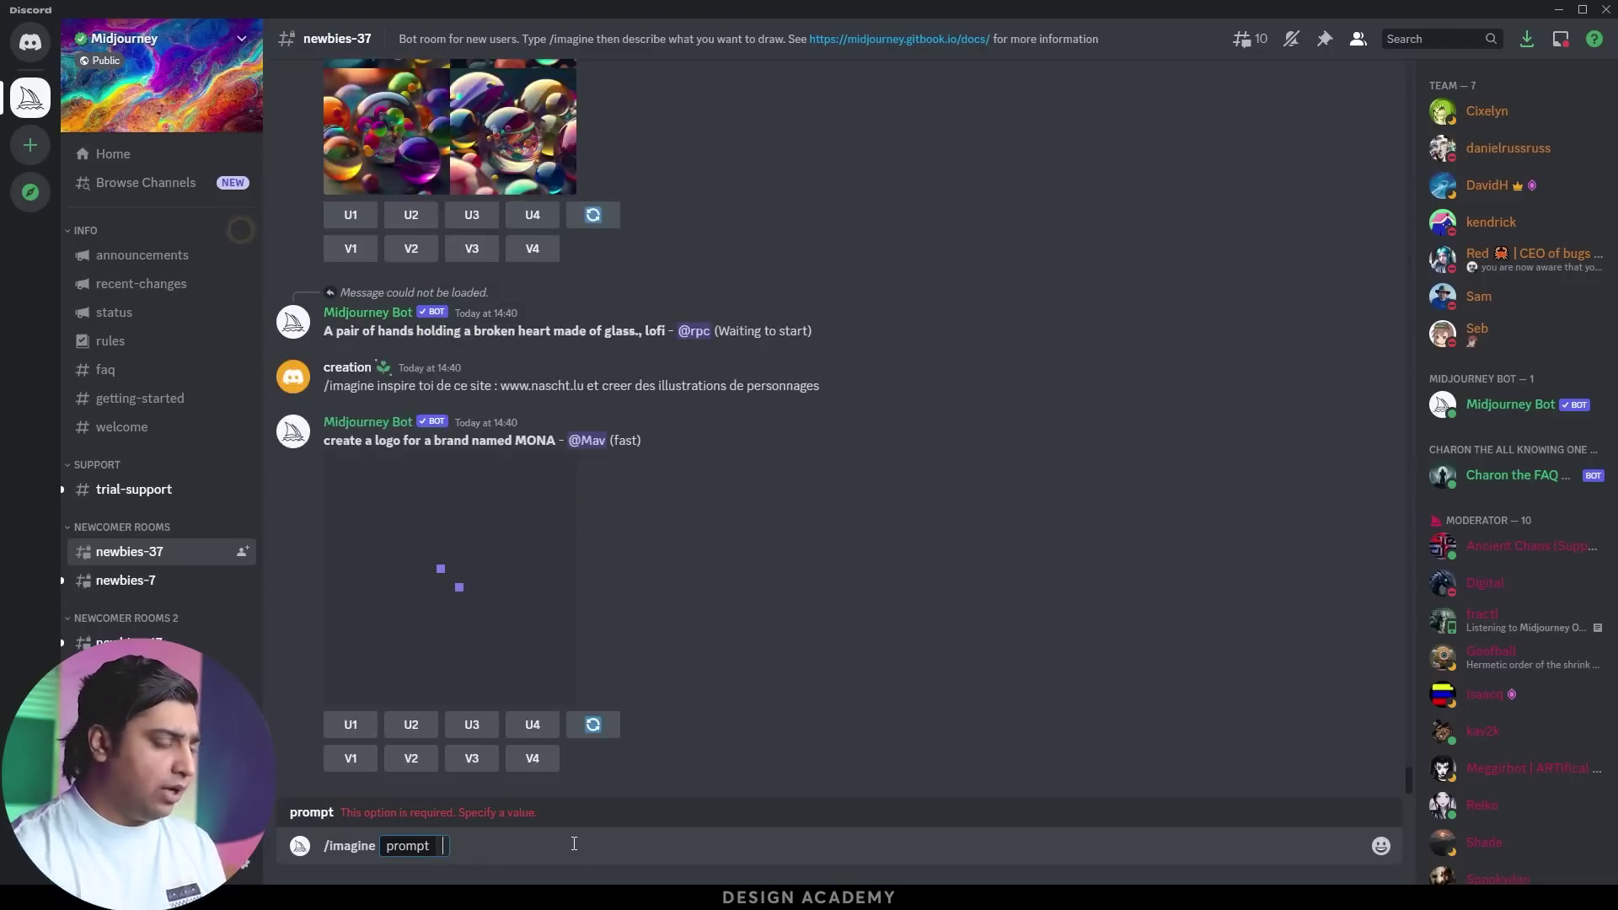
type("a cut")
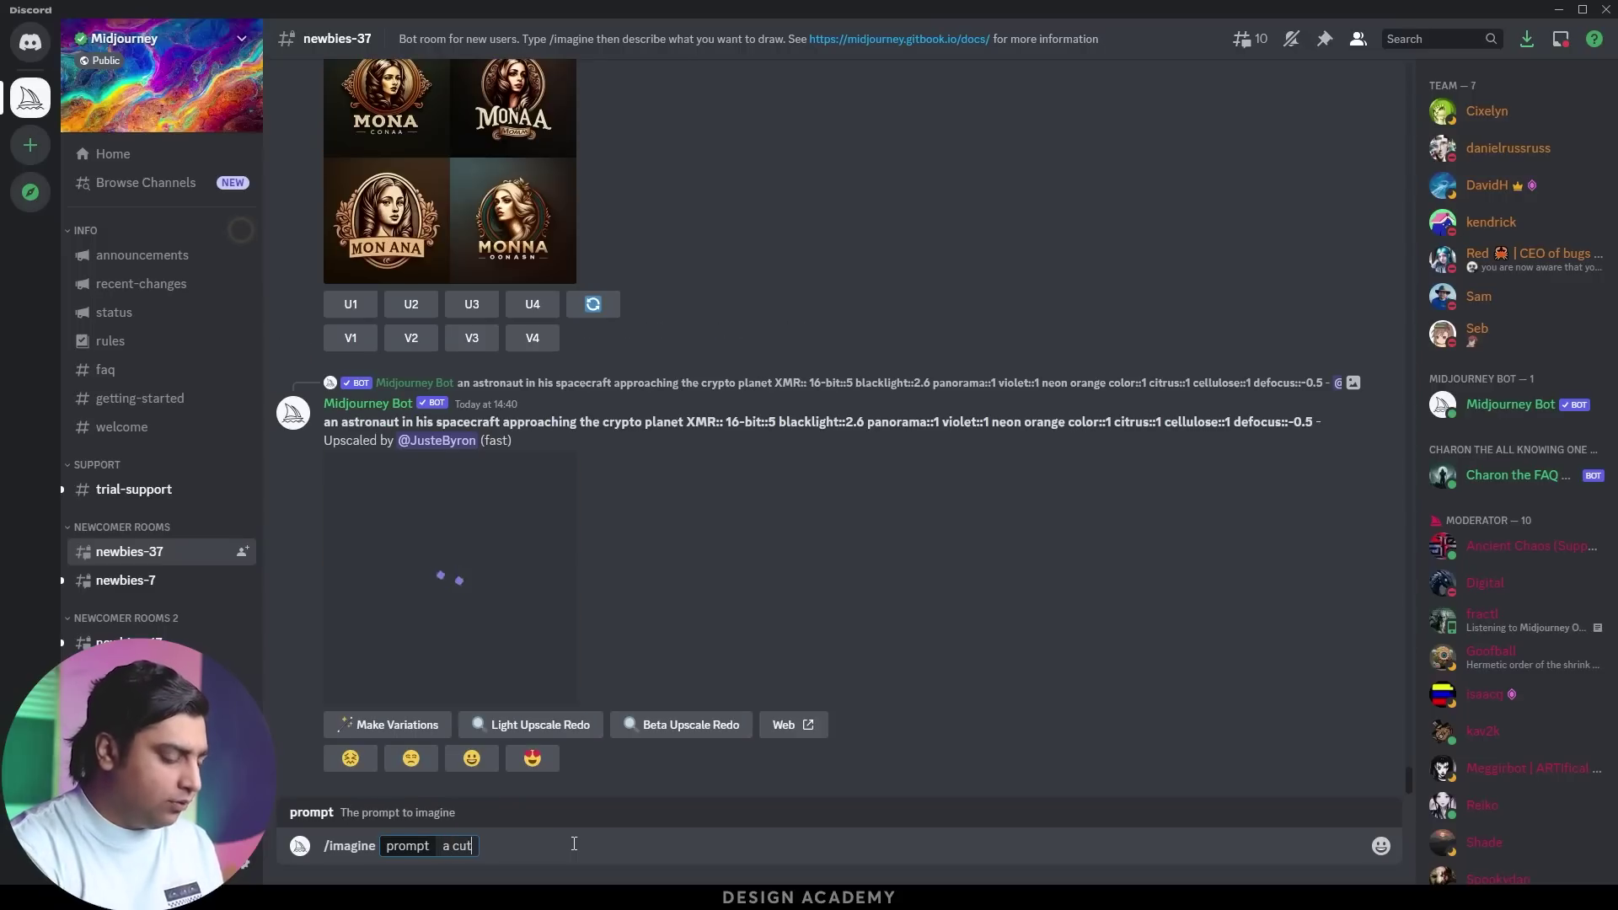
type("e phon")
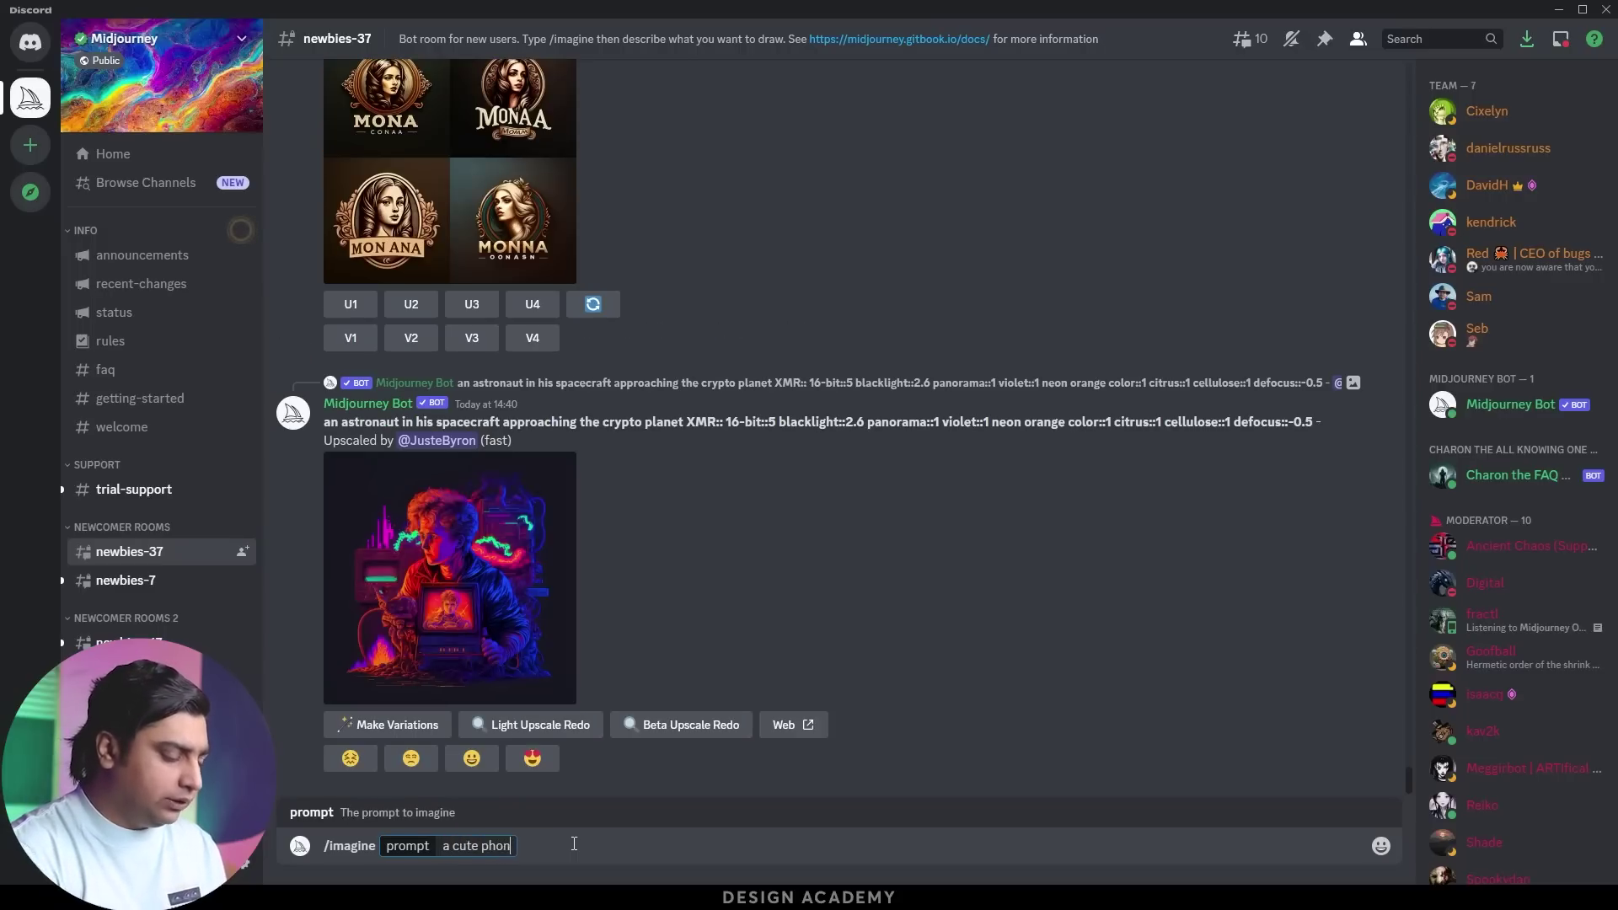
type("ix")
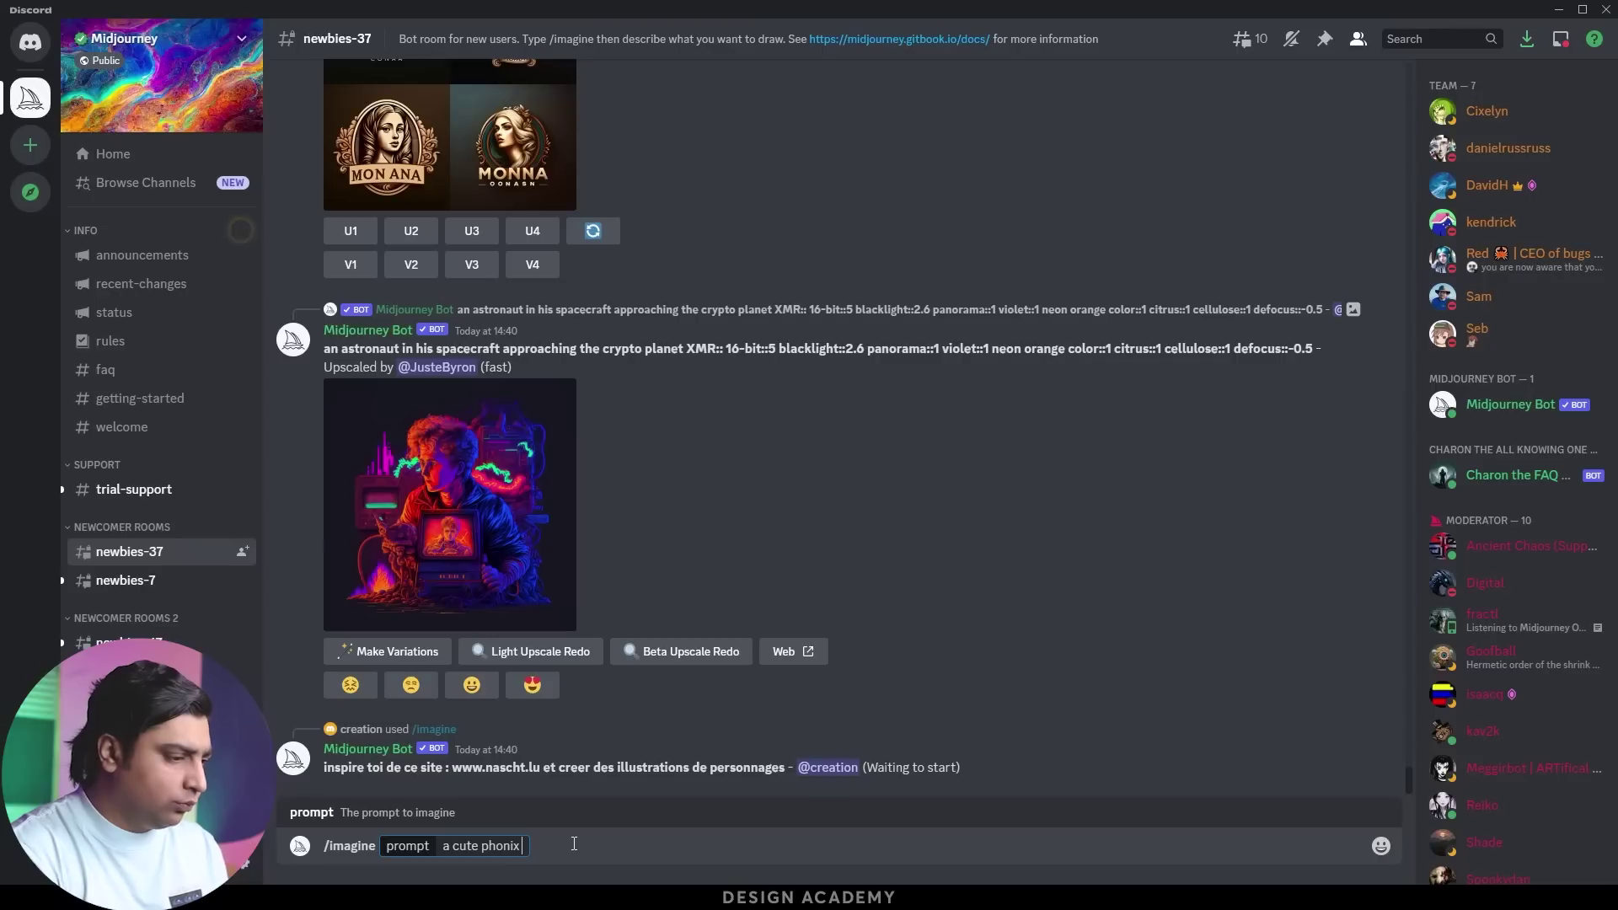
key("BackSpace")
key("BackSpace")
key("BackSpace")
type("enix made of")
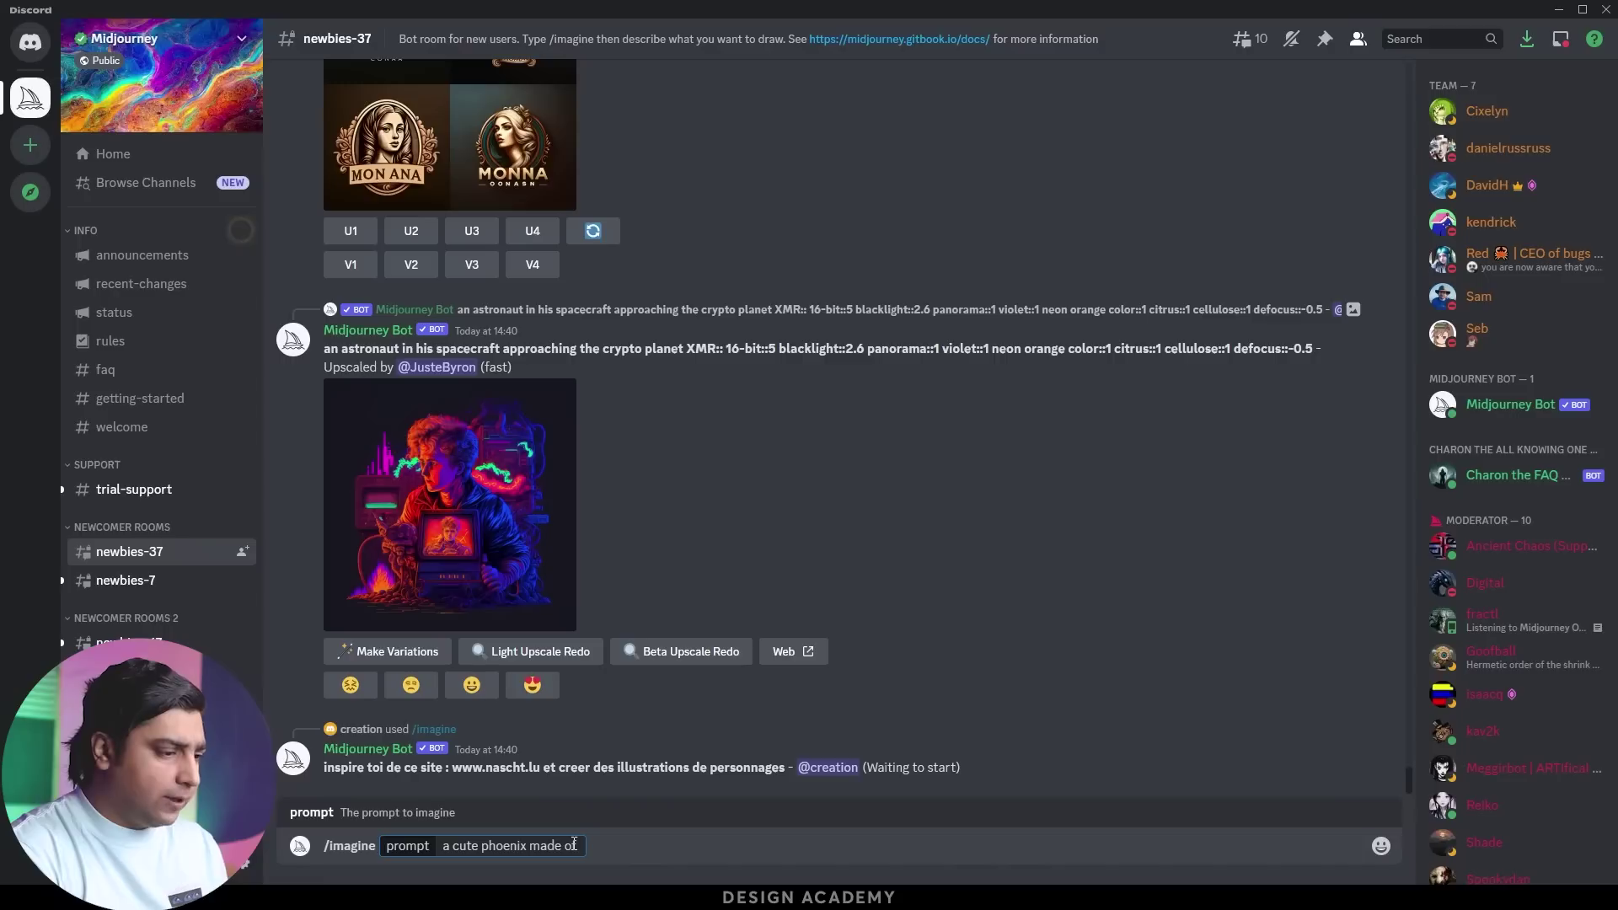
type(" c")
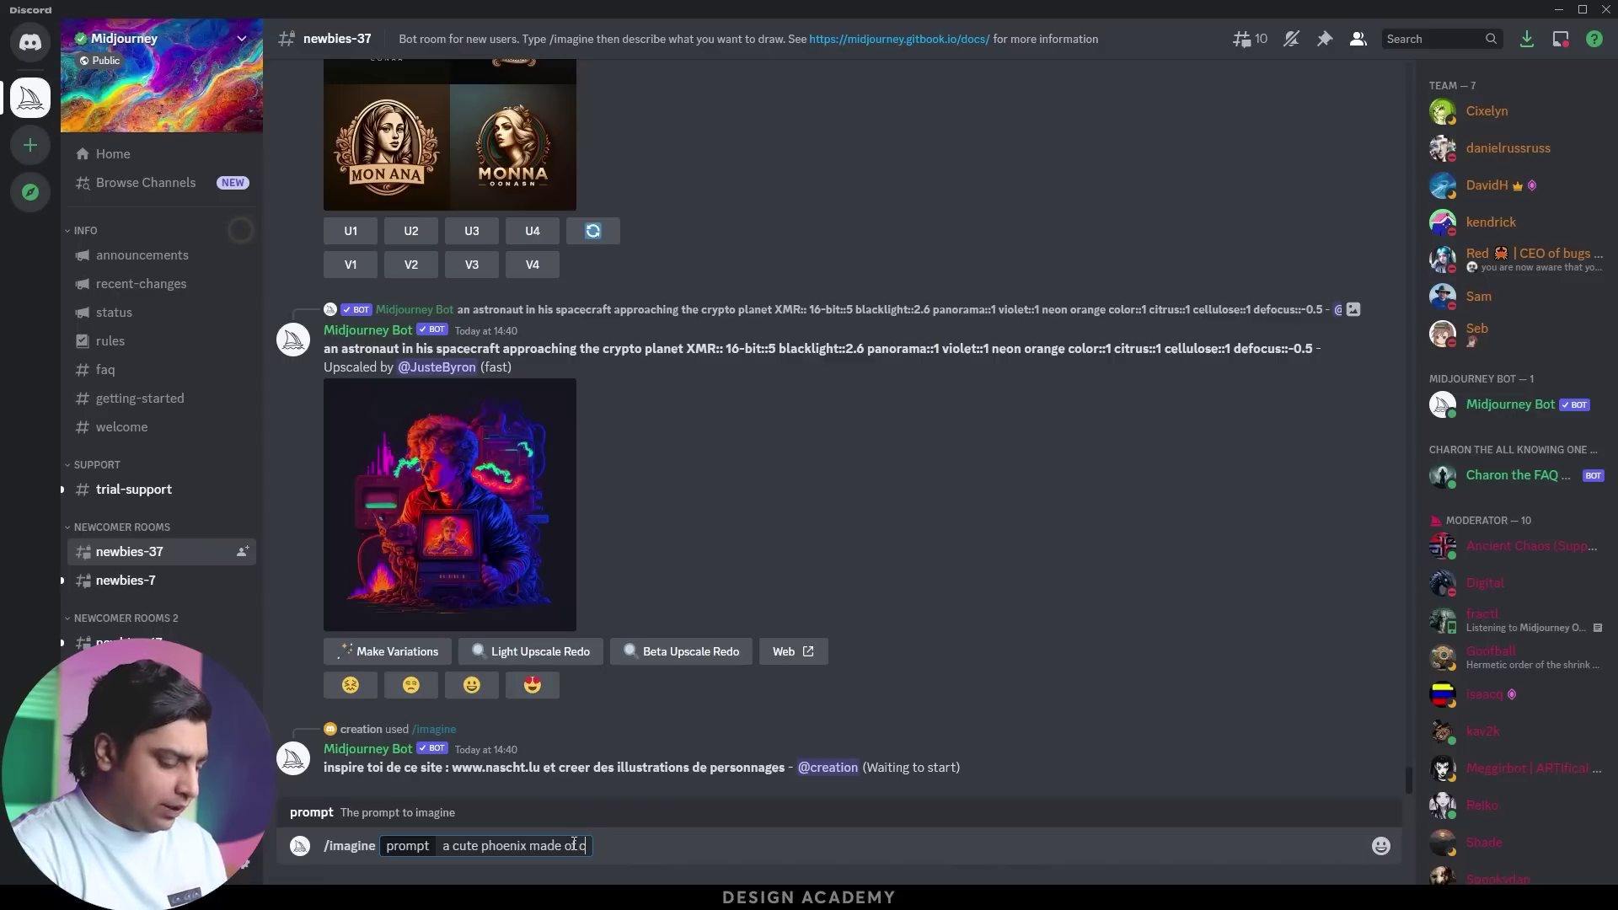
type("rystal ball")
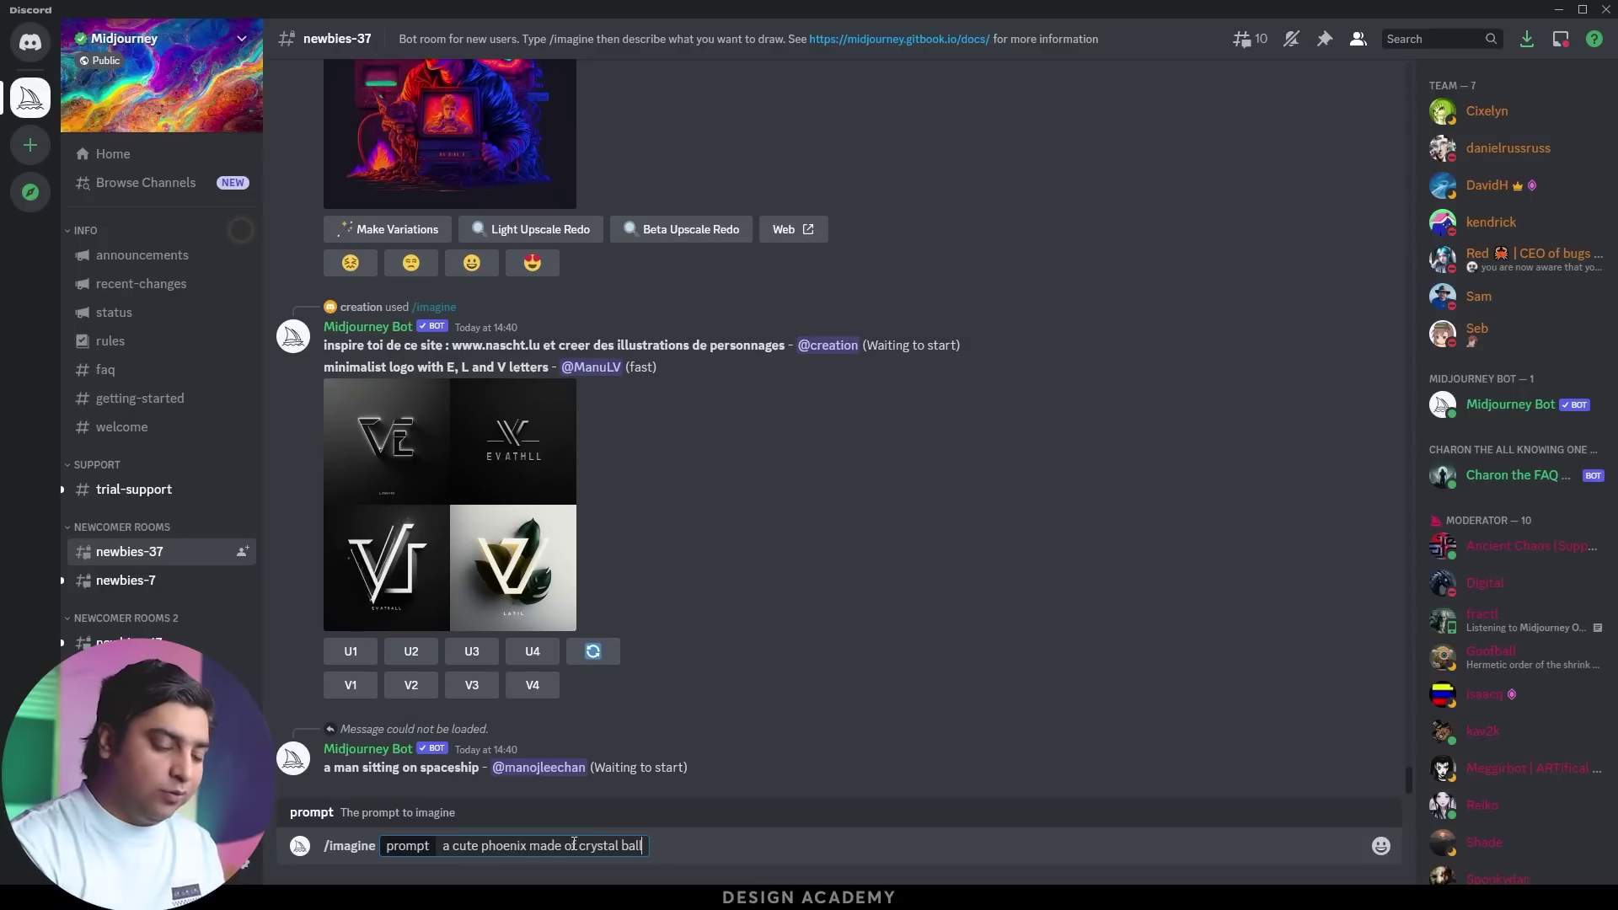
key("Return")
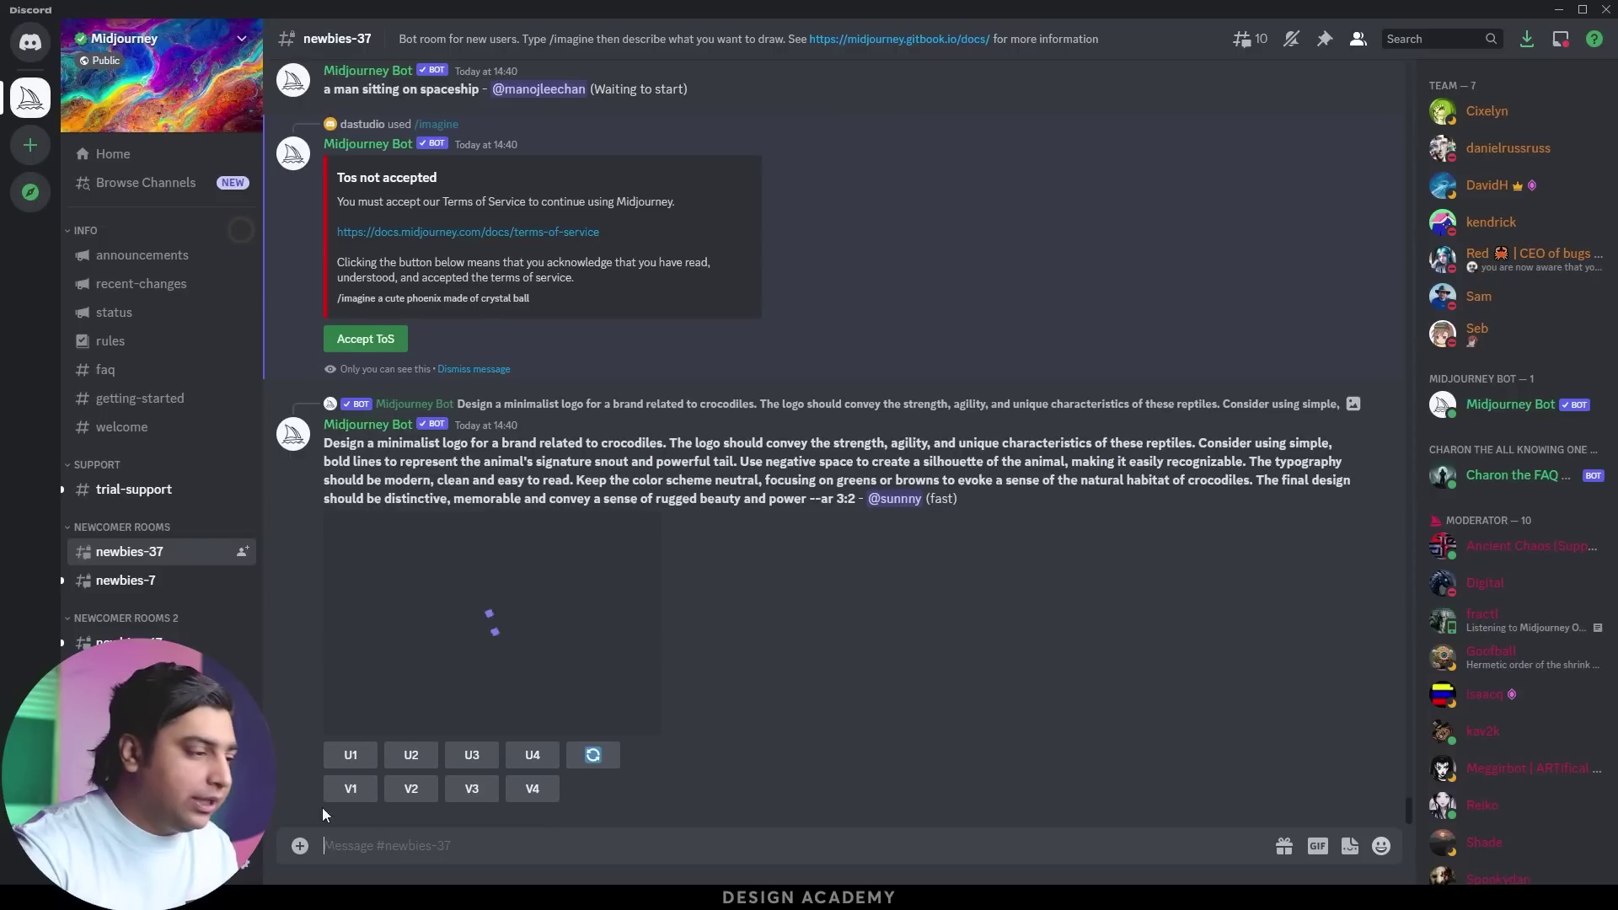
left_click(366, 265)
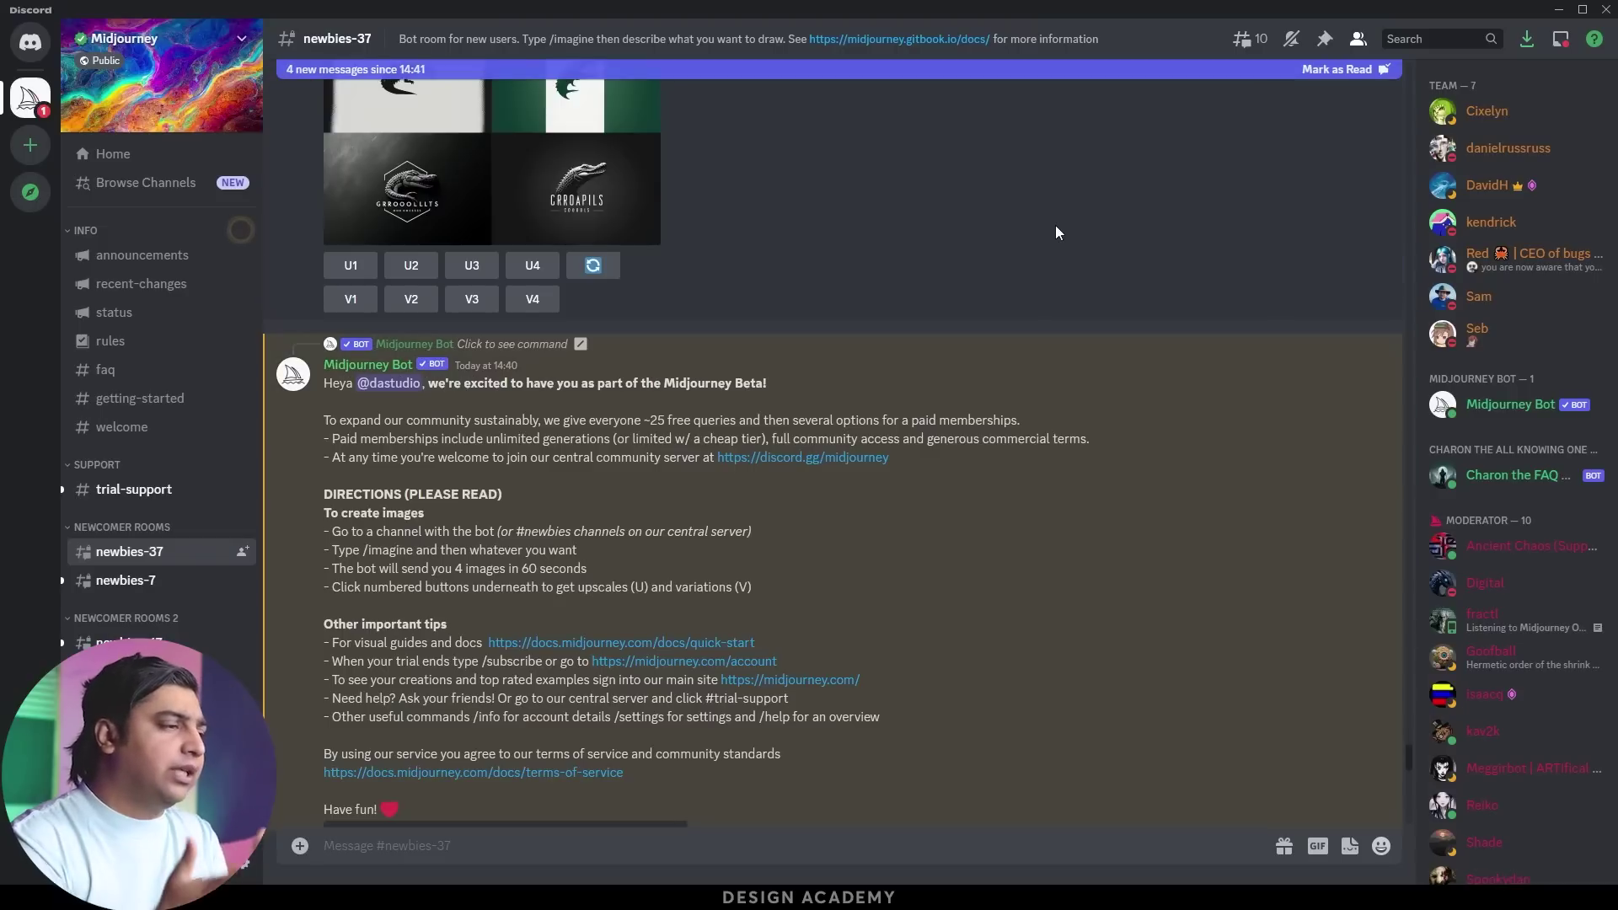
Resend /imagine with the corrected prompt 'a cute phoenix made of crystal ball'
left_click(405, 848)
type("imag")
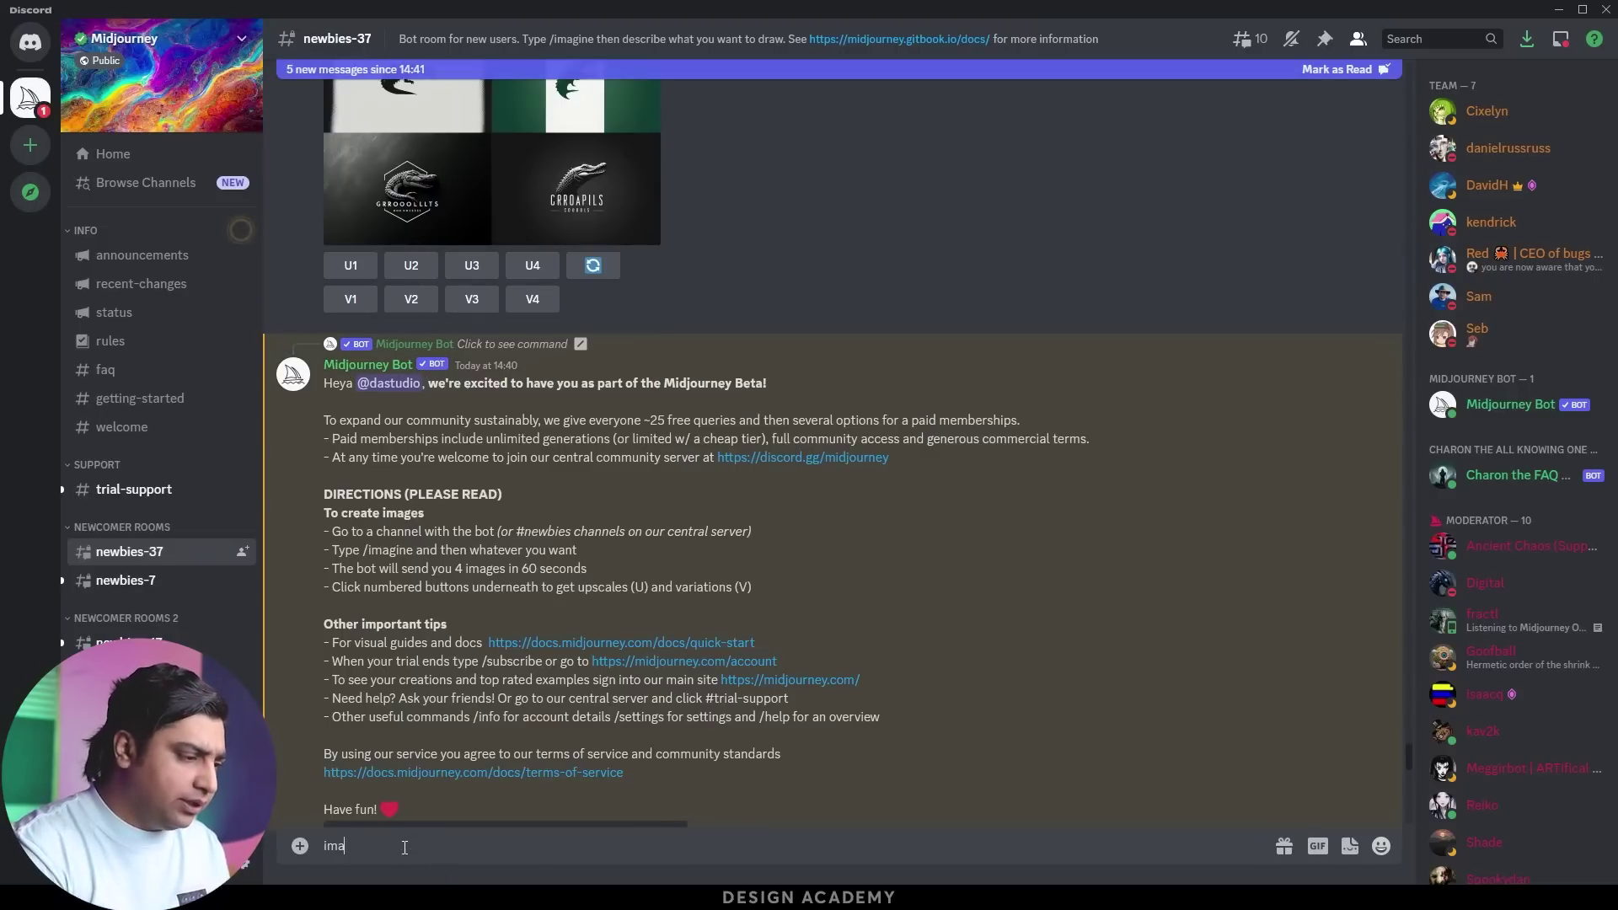
key("BackSpace")
key("BackSpace")
key("BackSpace")
key("BackSpace")
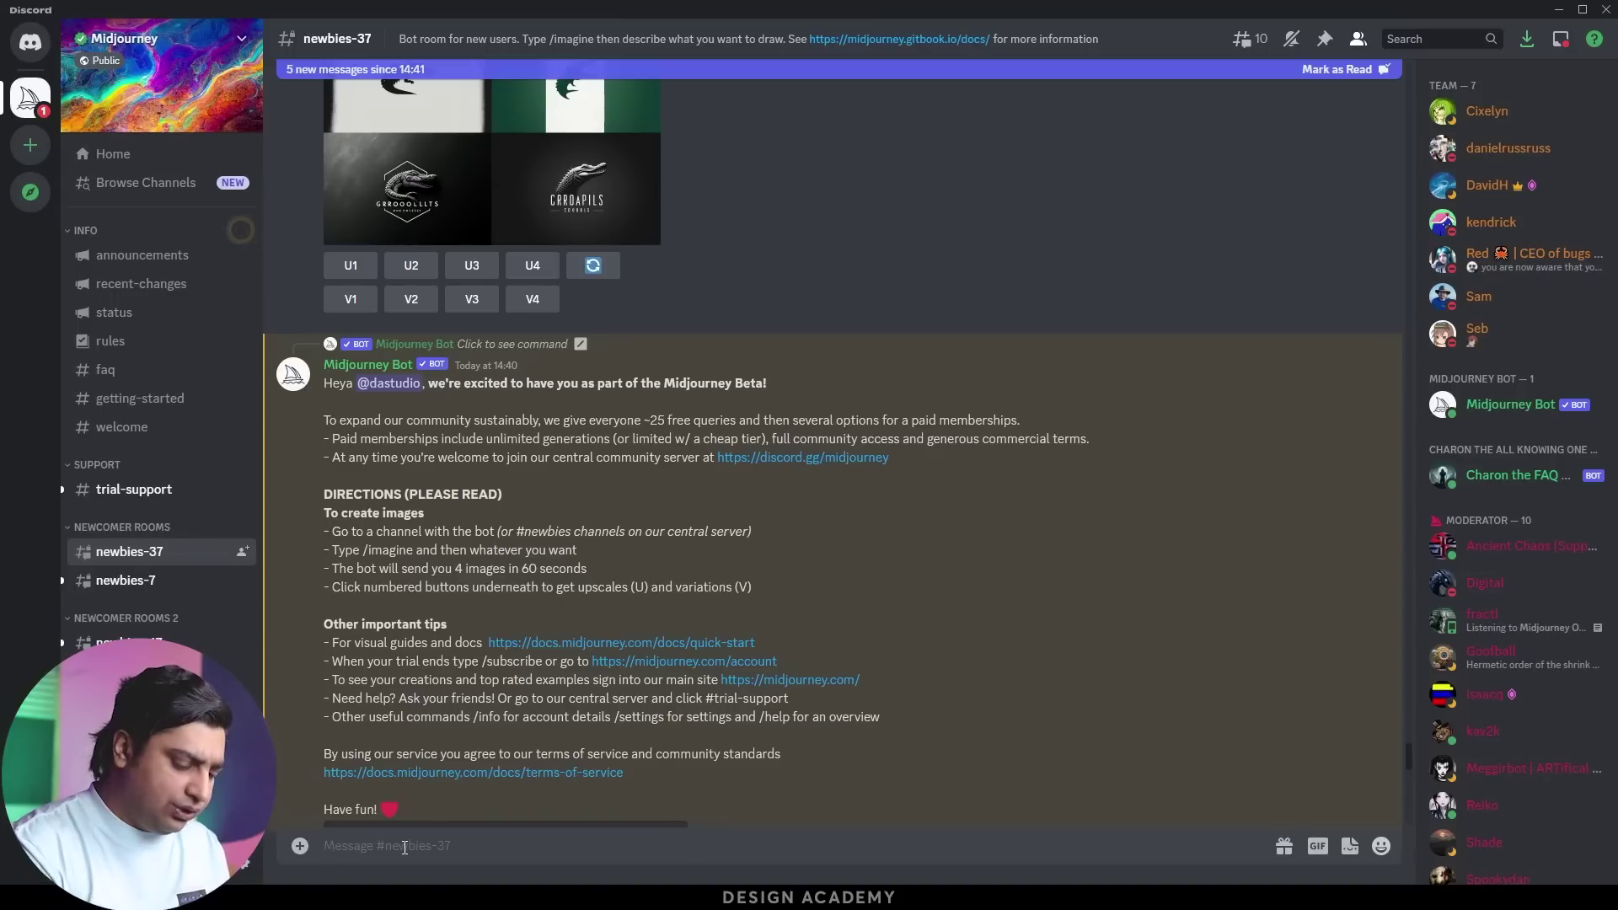
type("/imagin")
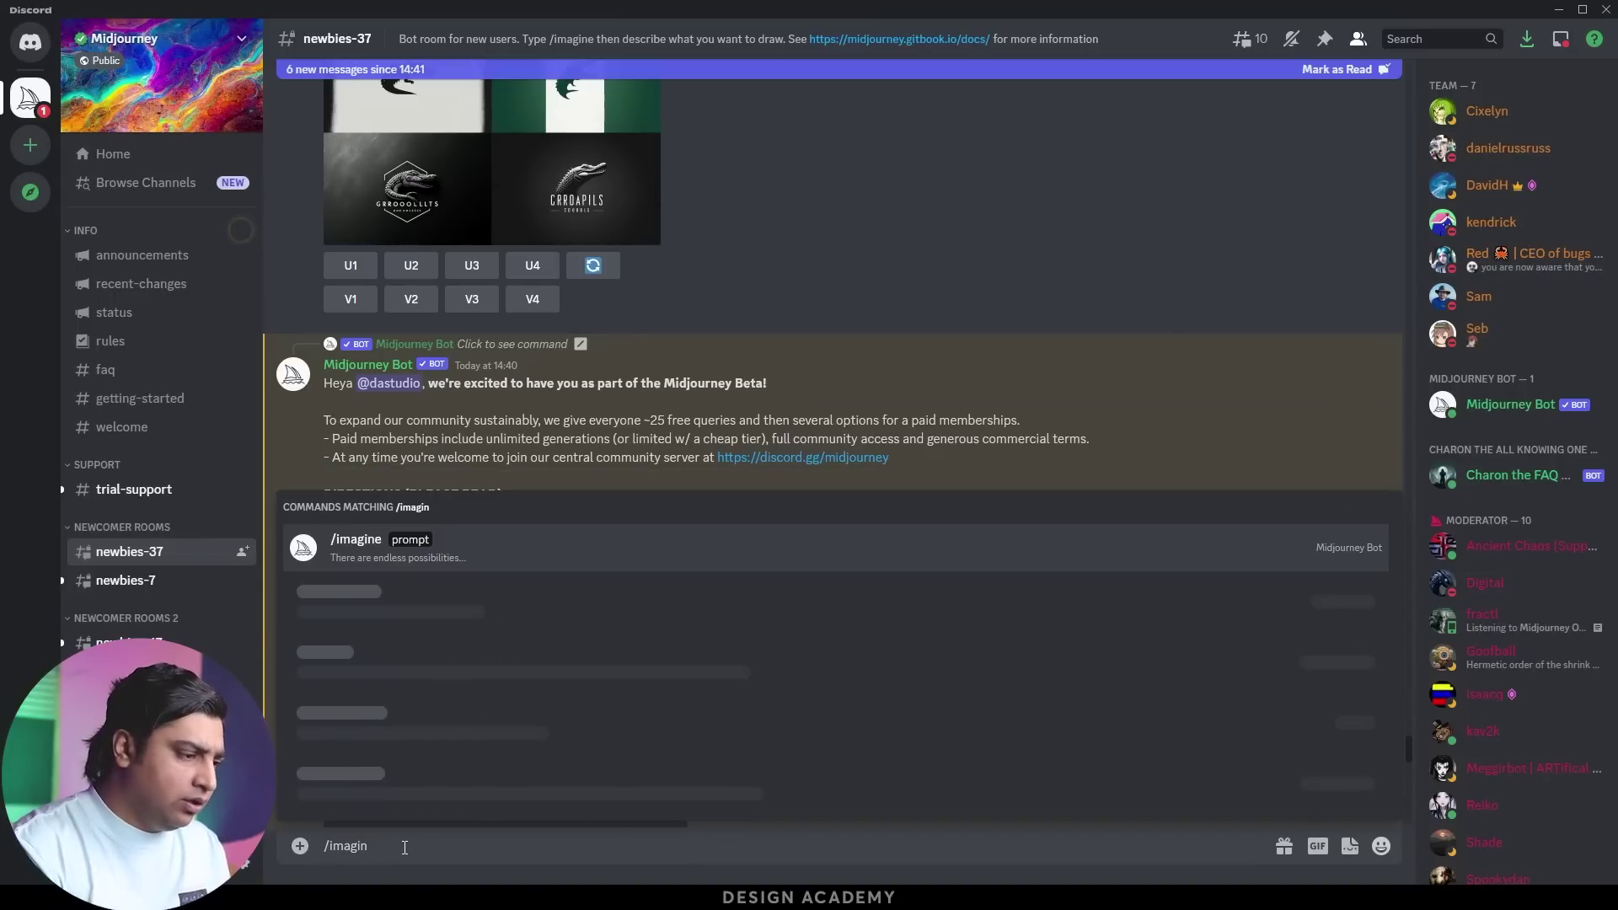
key("Return")
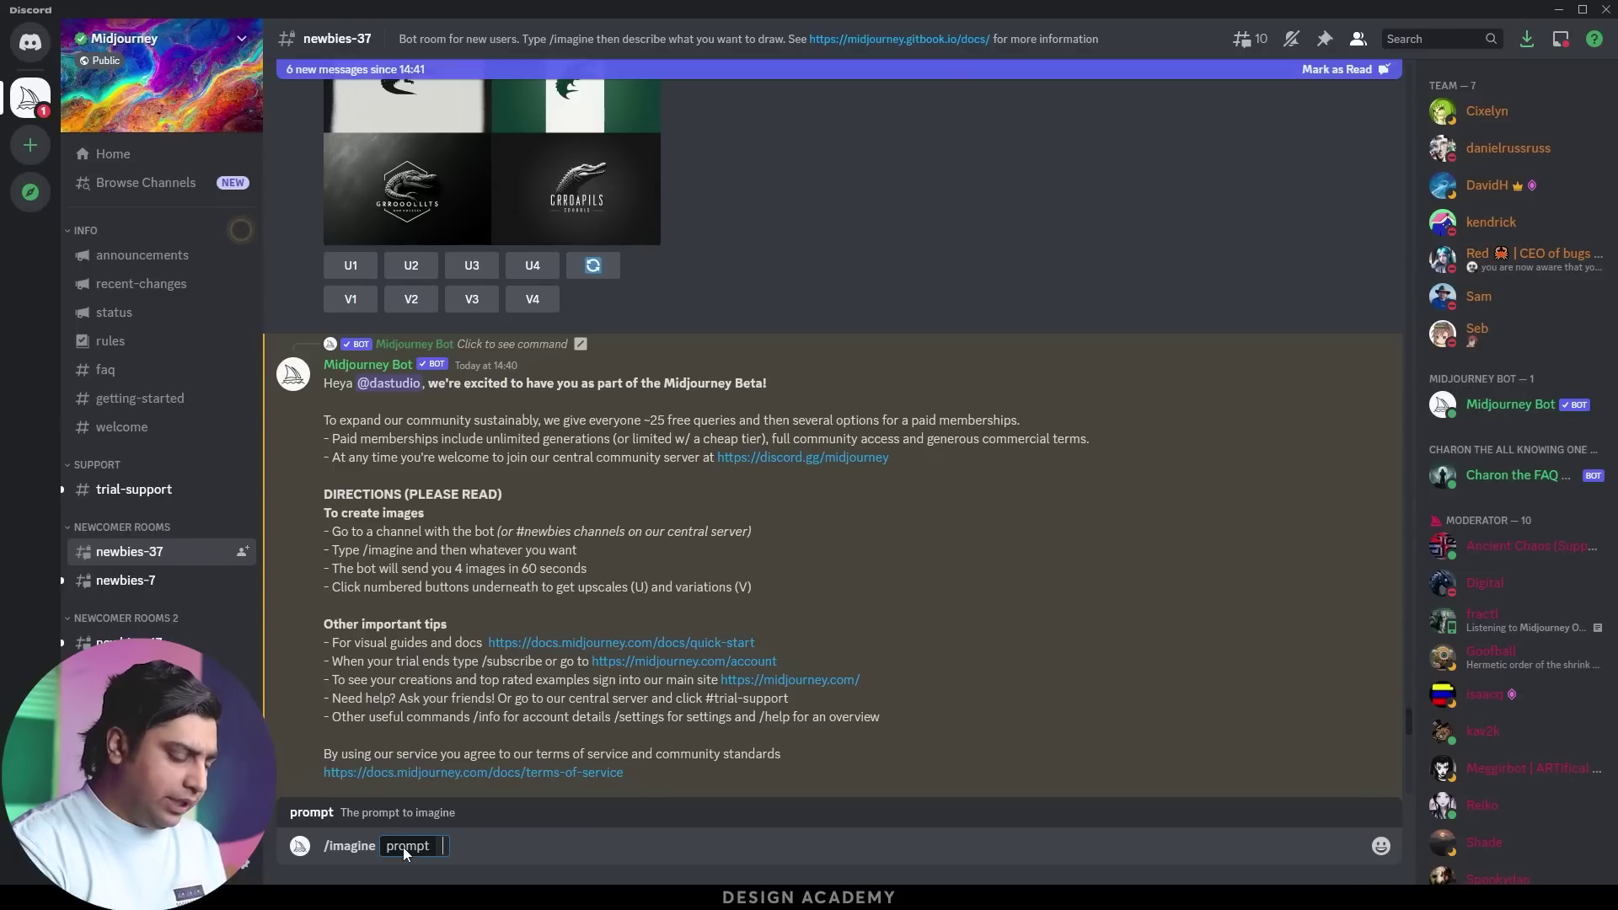
type("a cu")
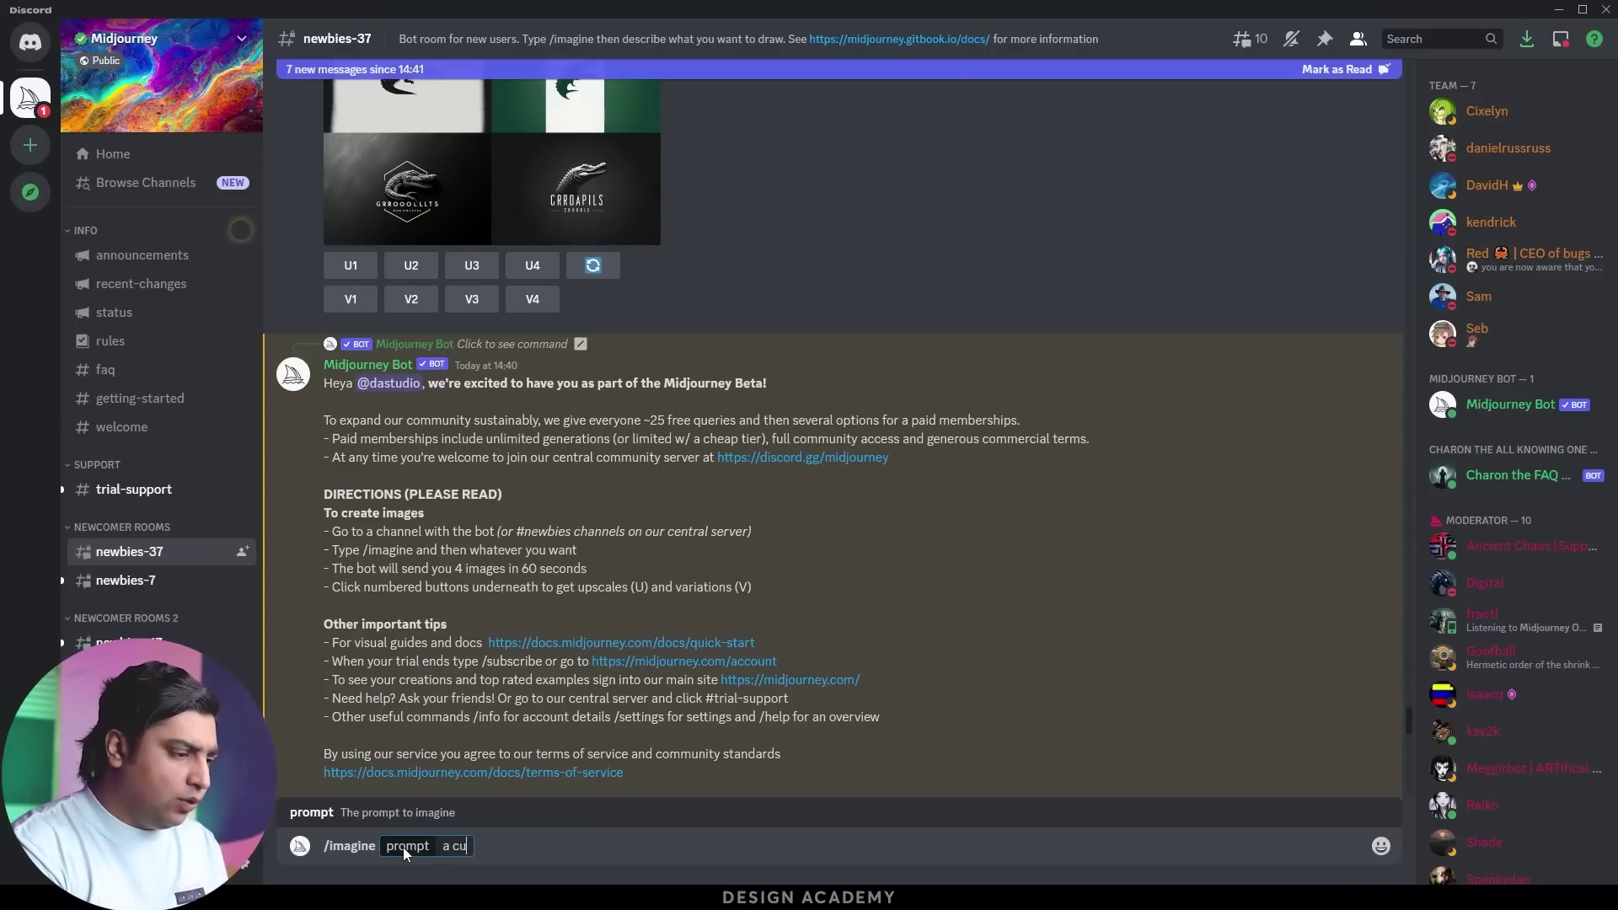
type("te phoenix")
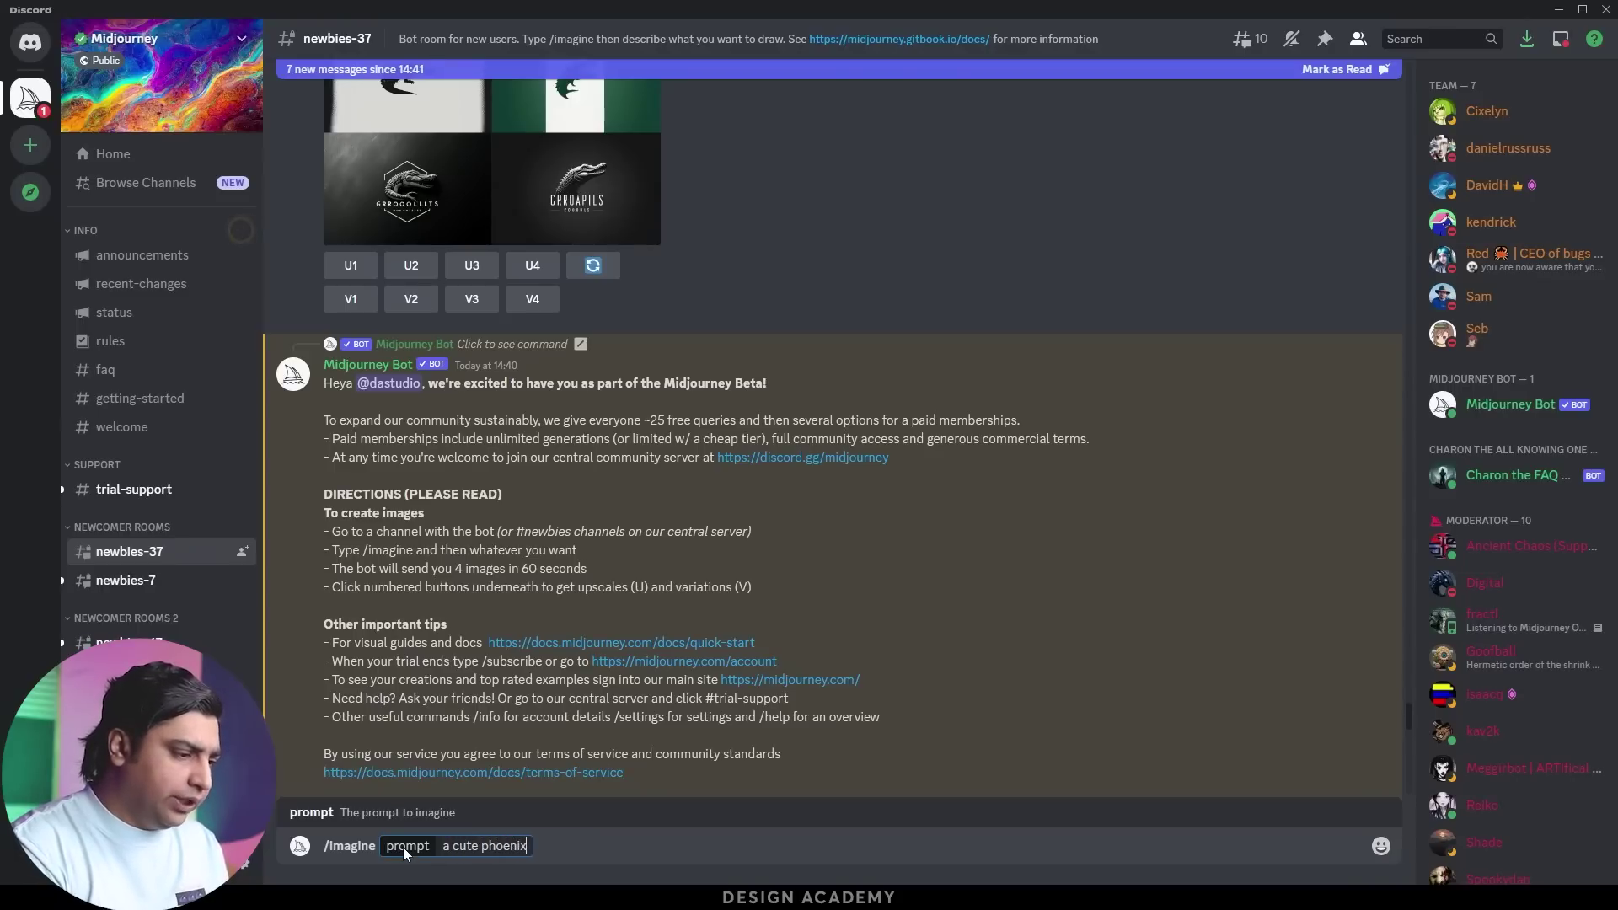
type(" made ")
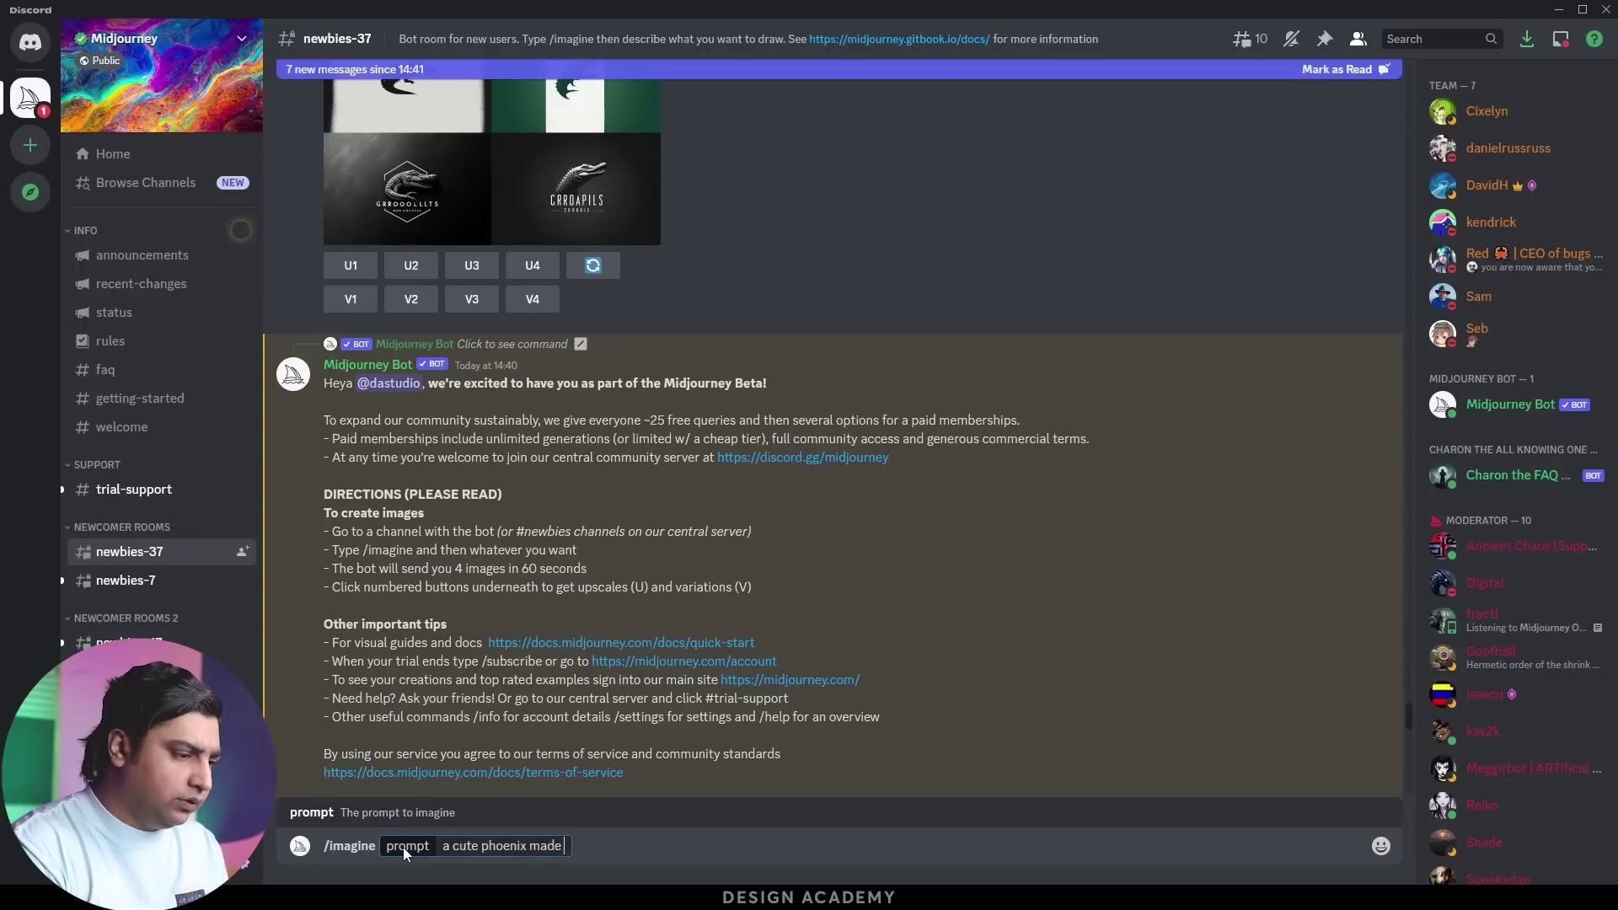
type("of crystl ball")
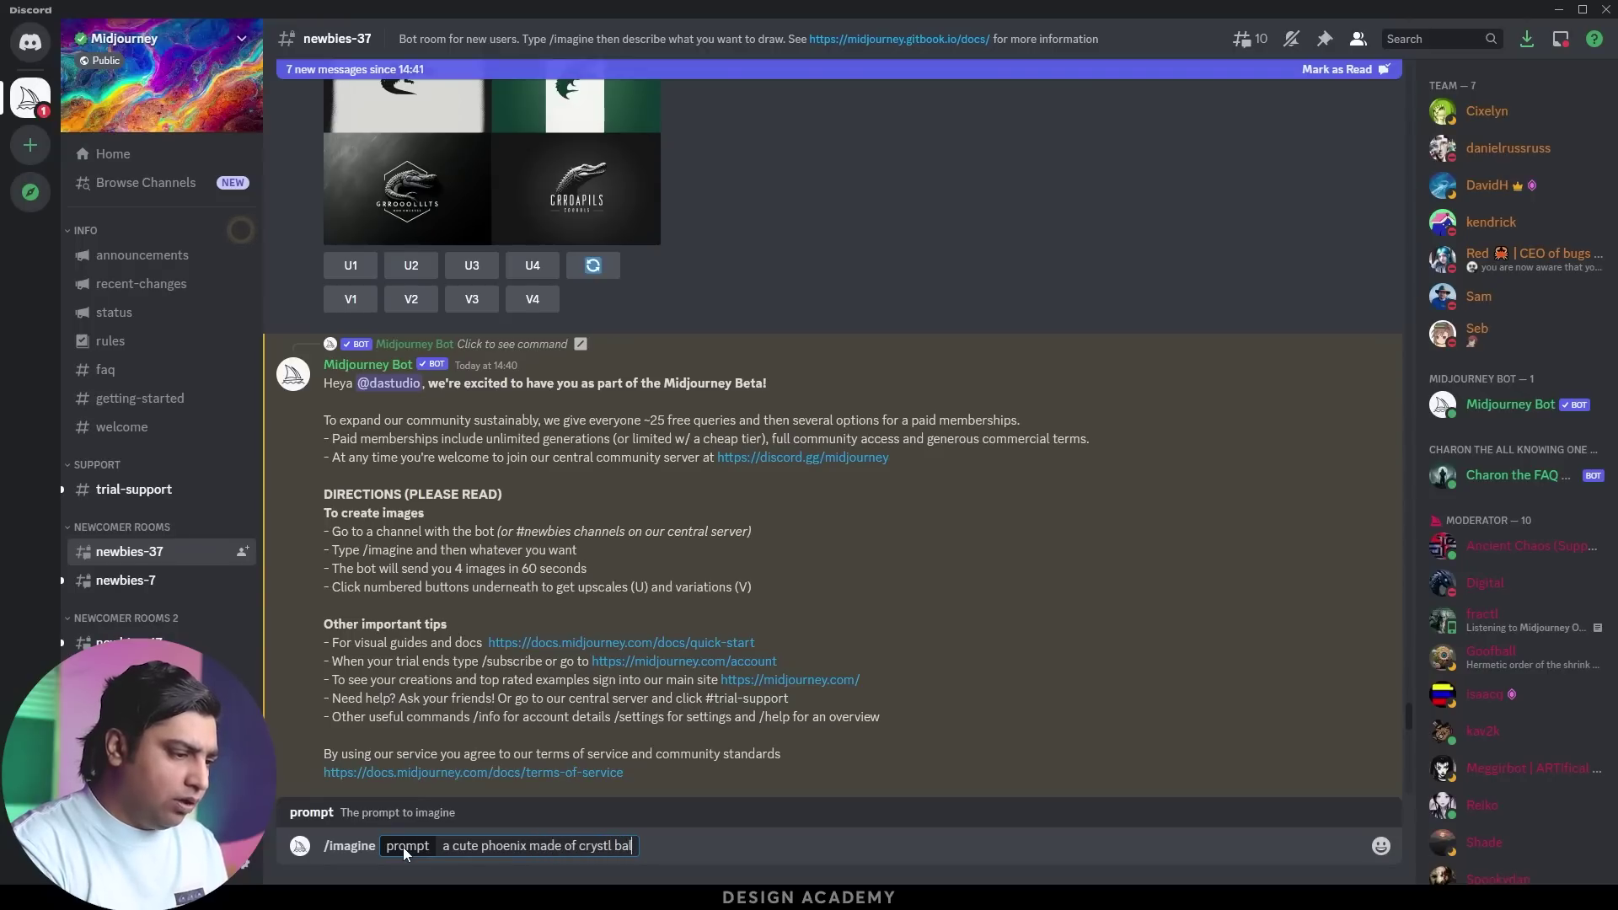
key("BackSpace")
key("BackSpace")
key("BackSpace")
key("BackSpace")
key("BackSpace")
key("BackSpace")
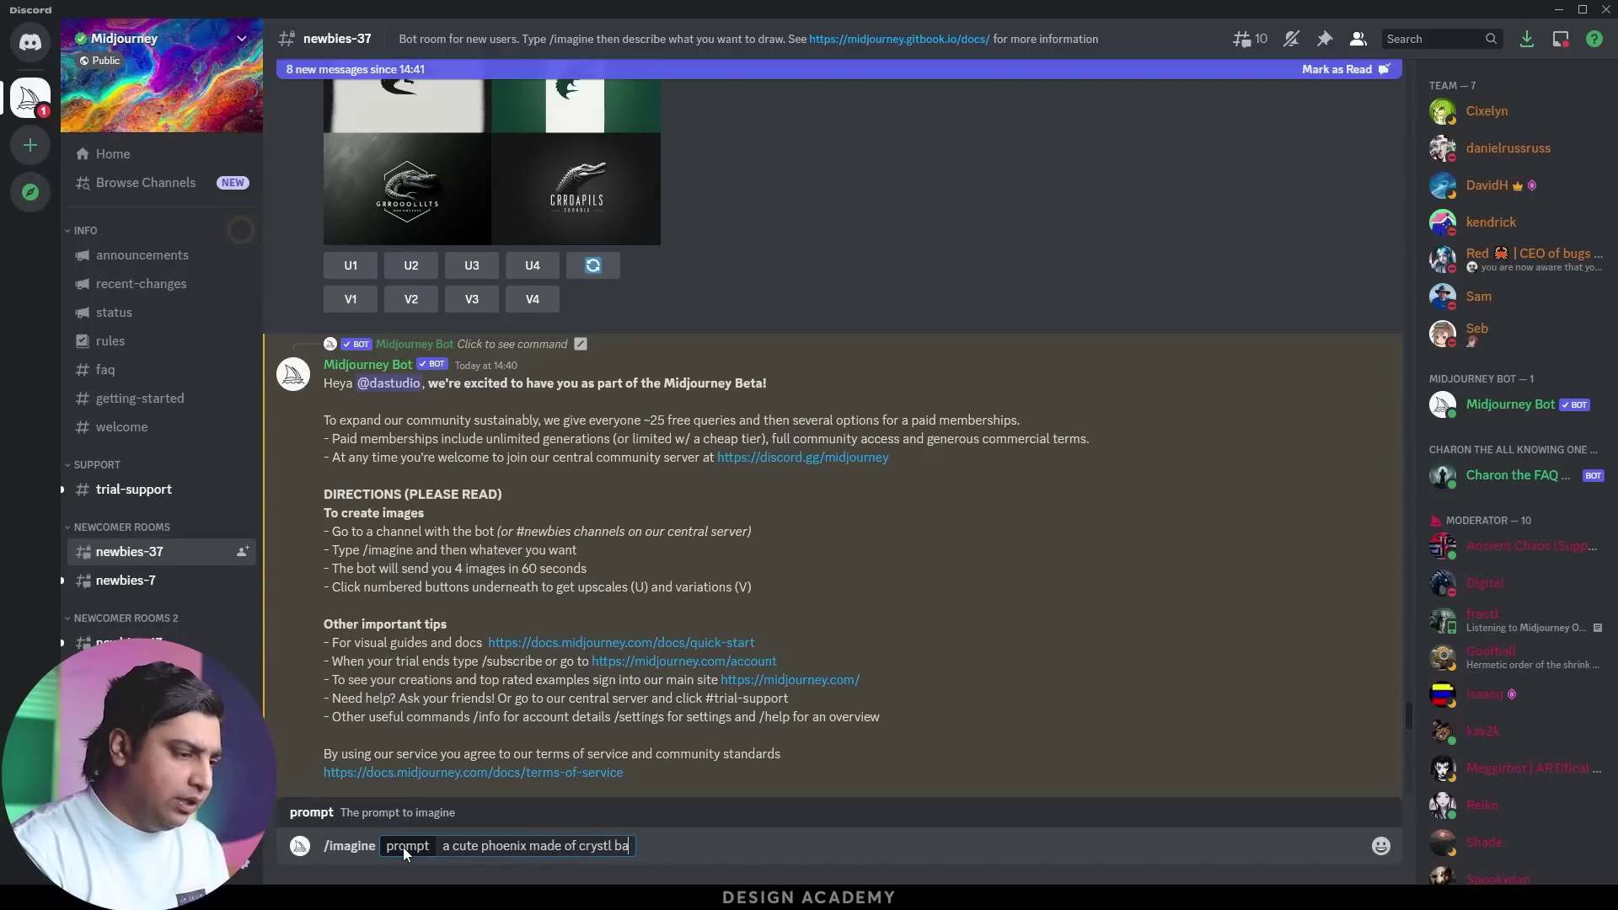
type("al ball")
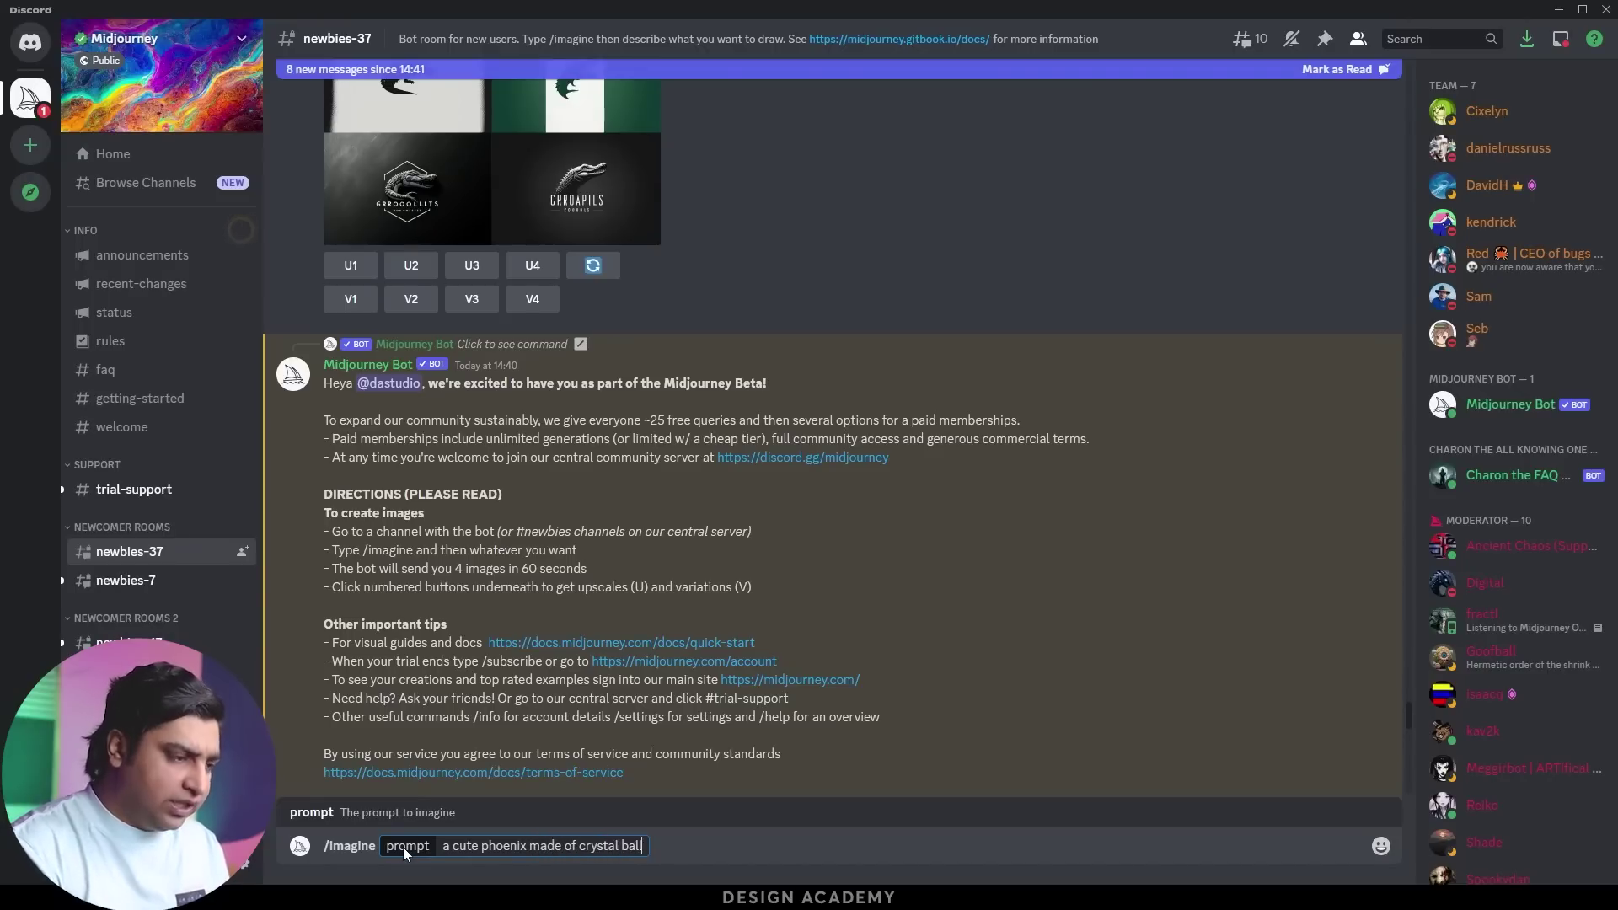
key("Return")
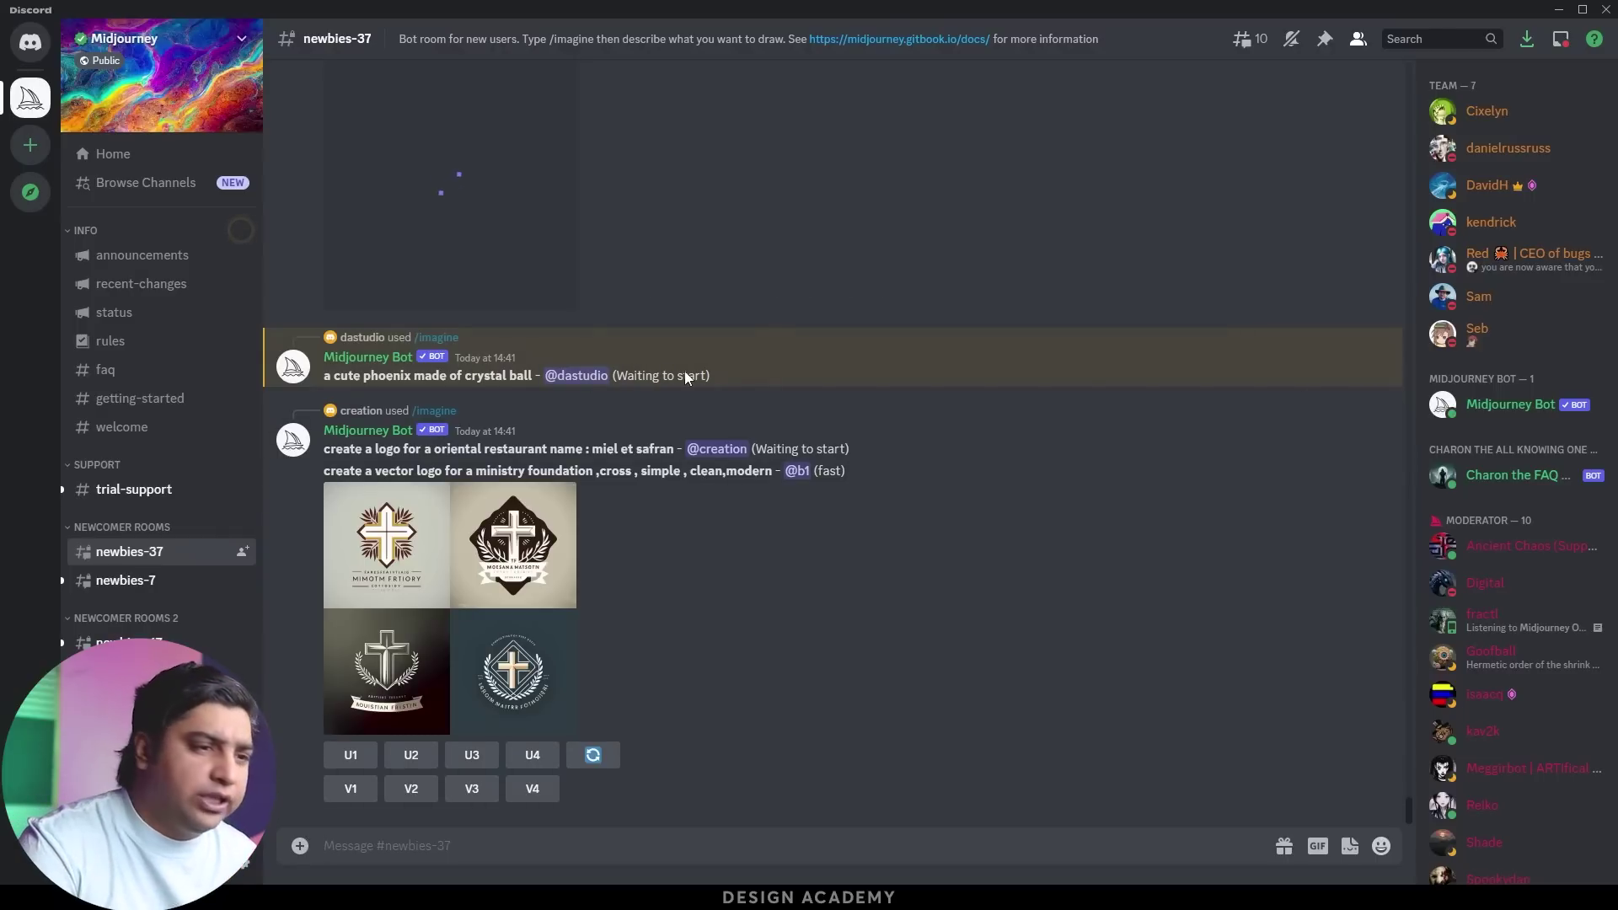
Scroll to the phoenix grid, view it enlarged, close it, and return to the finished post
scroll(669, 411, "up", 10)
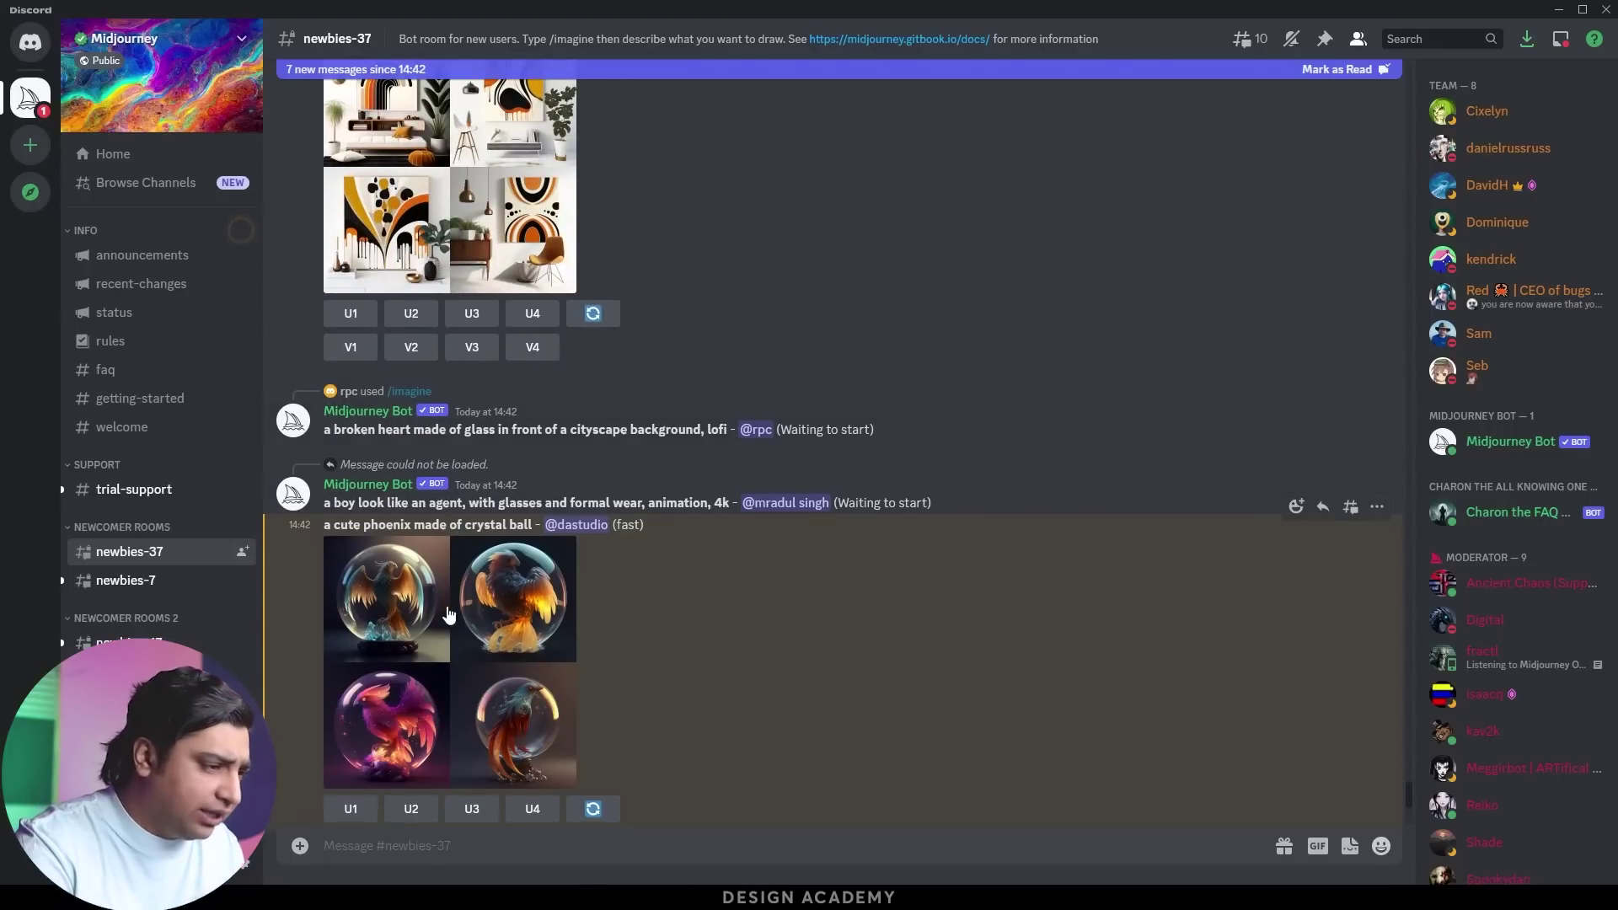
left_click(446, 607)
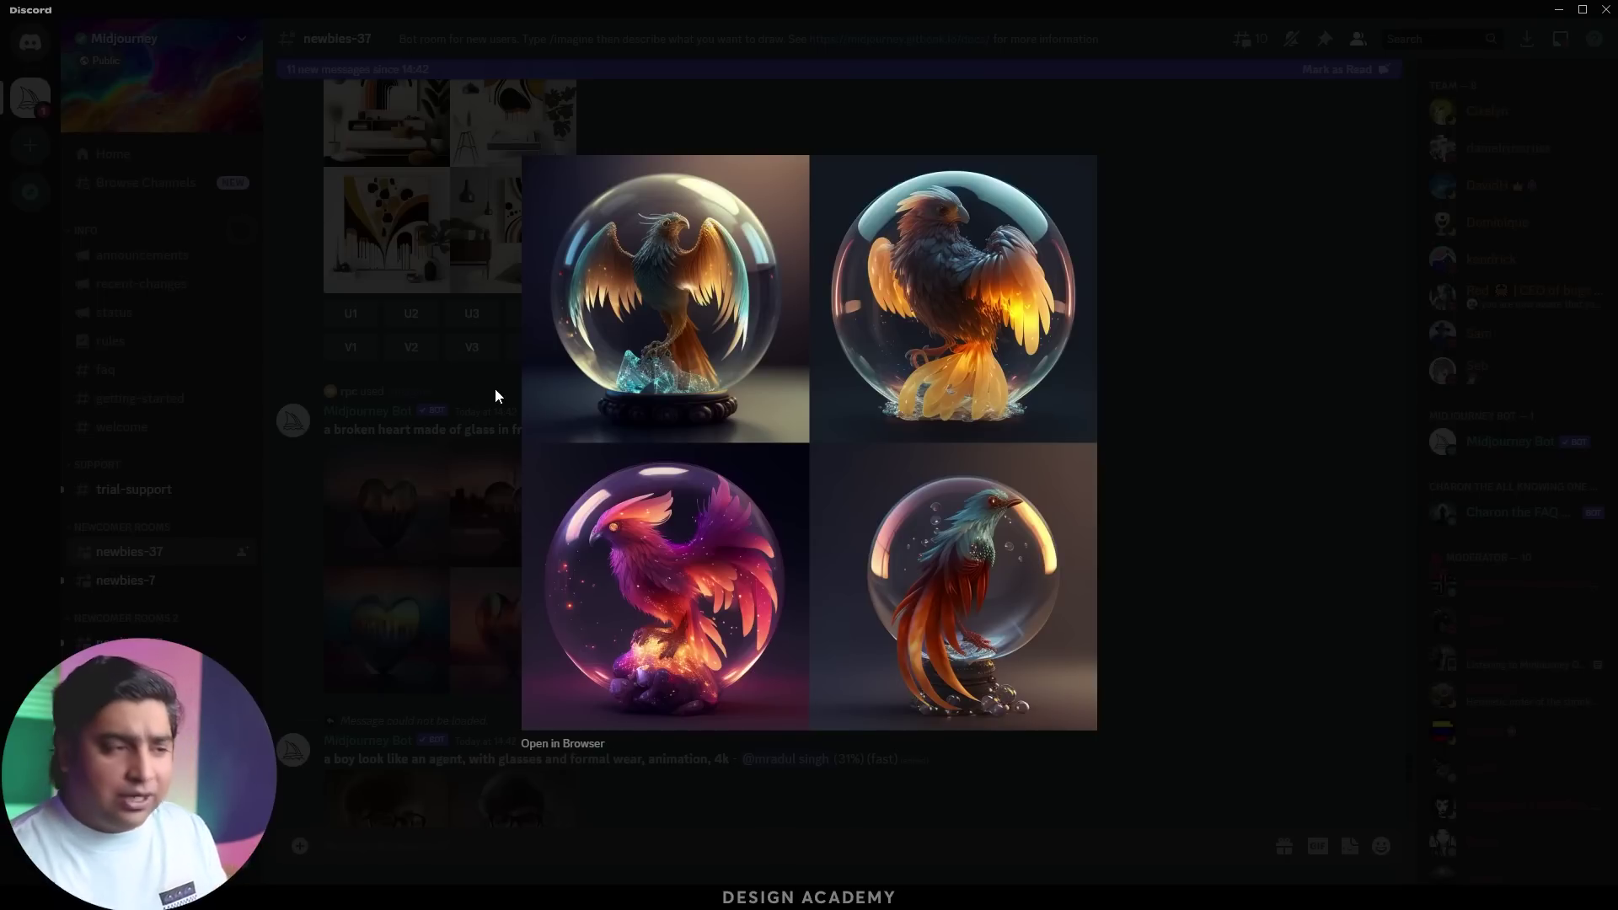
left_click(433, 423)
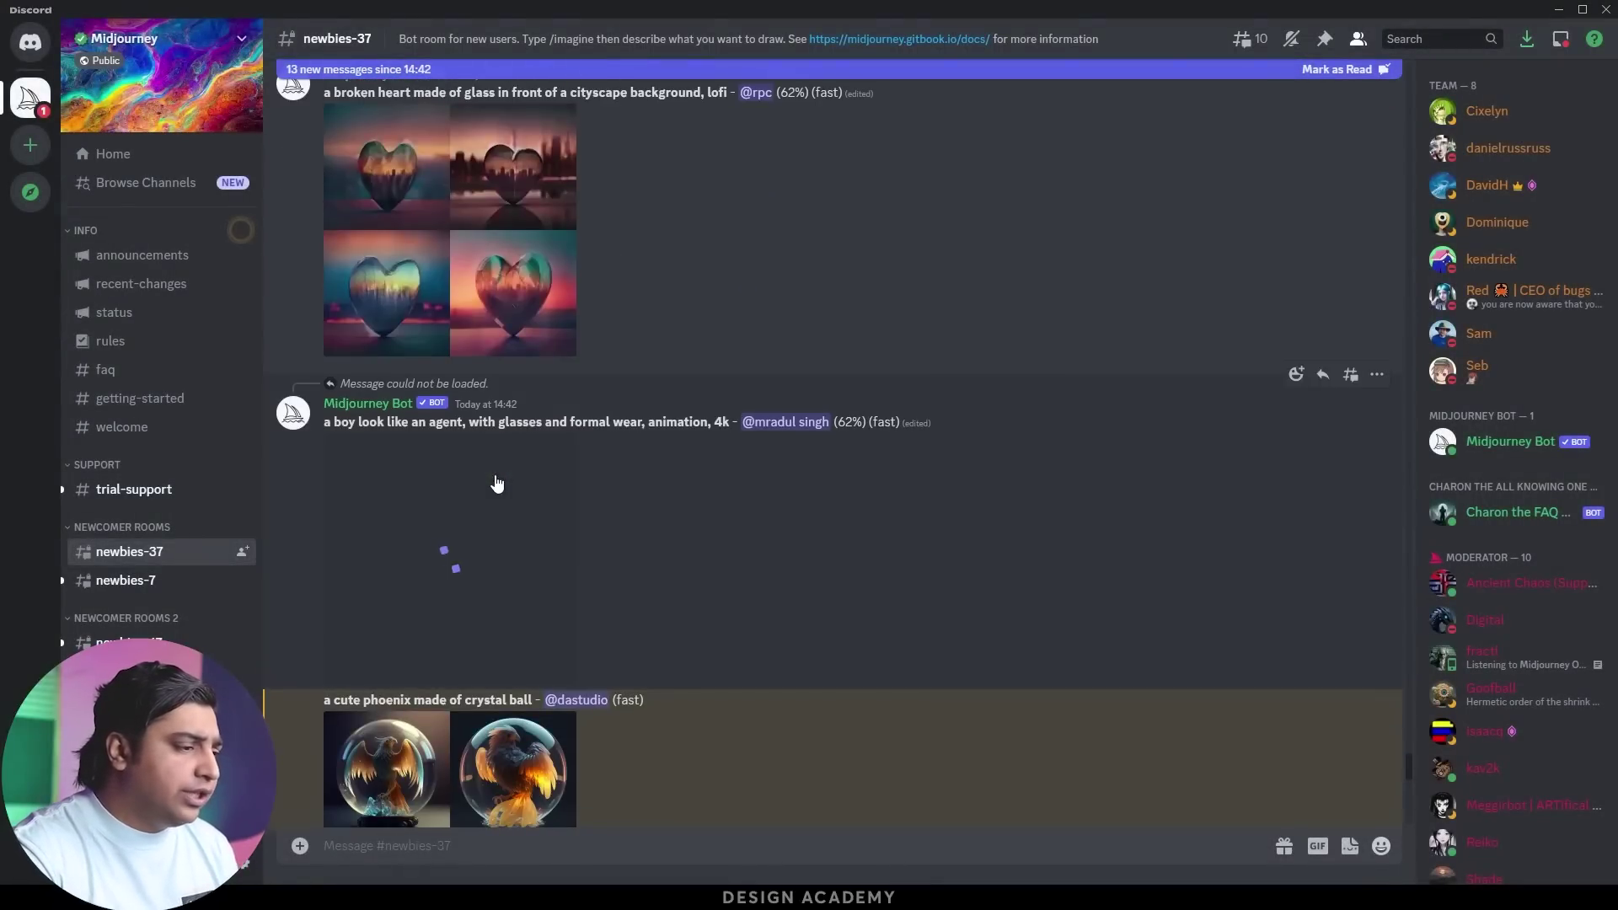
scroll(458, 616, "down", 5)
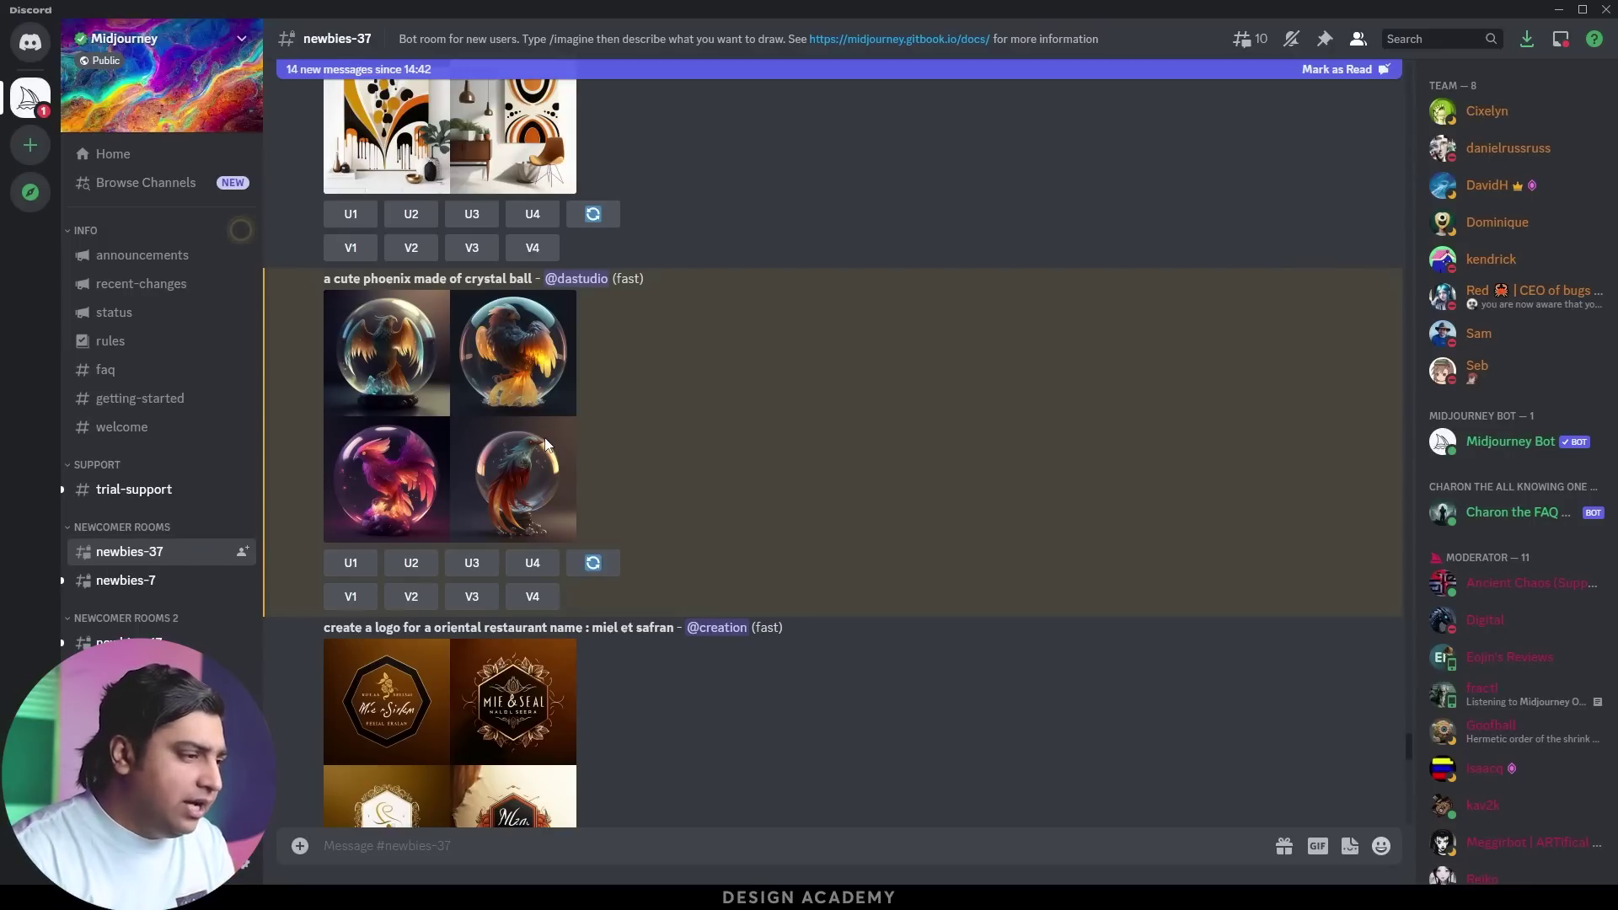
Preview the phoenix grid again, request U3 for the third image, and scroll to the queued job
left_click(492, 369)
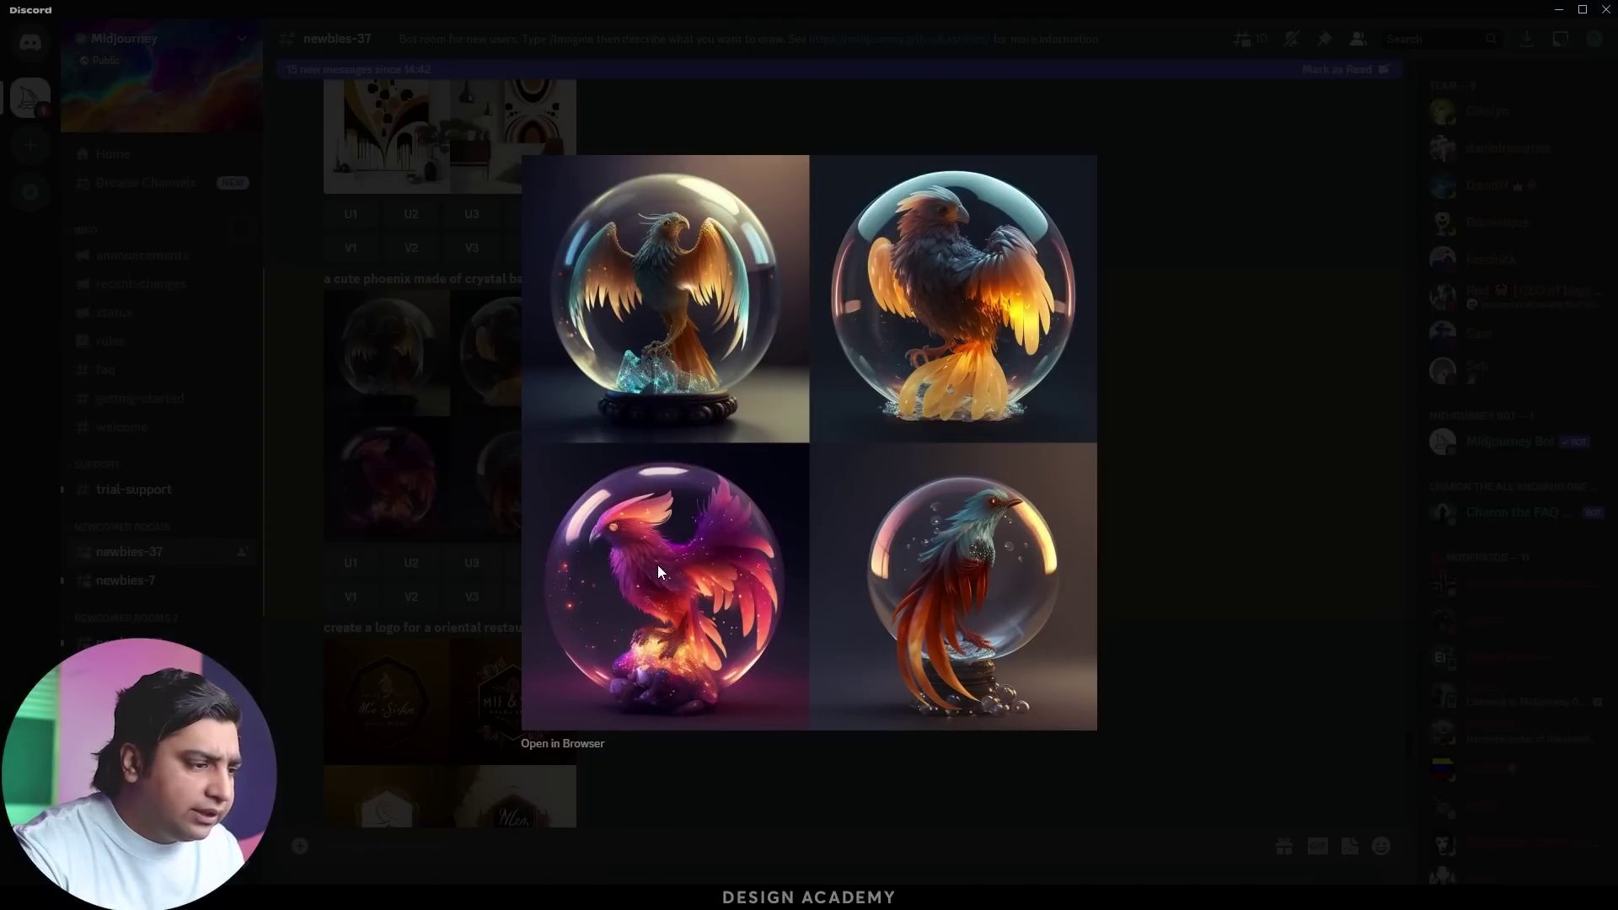
left_click(373, 458)
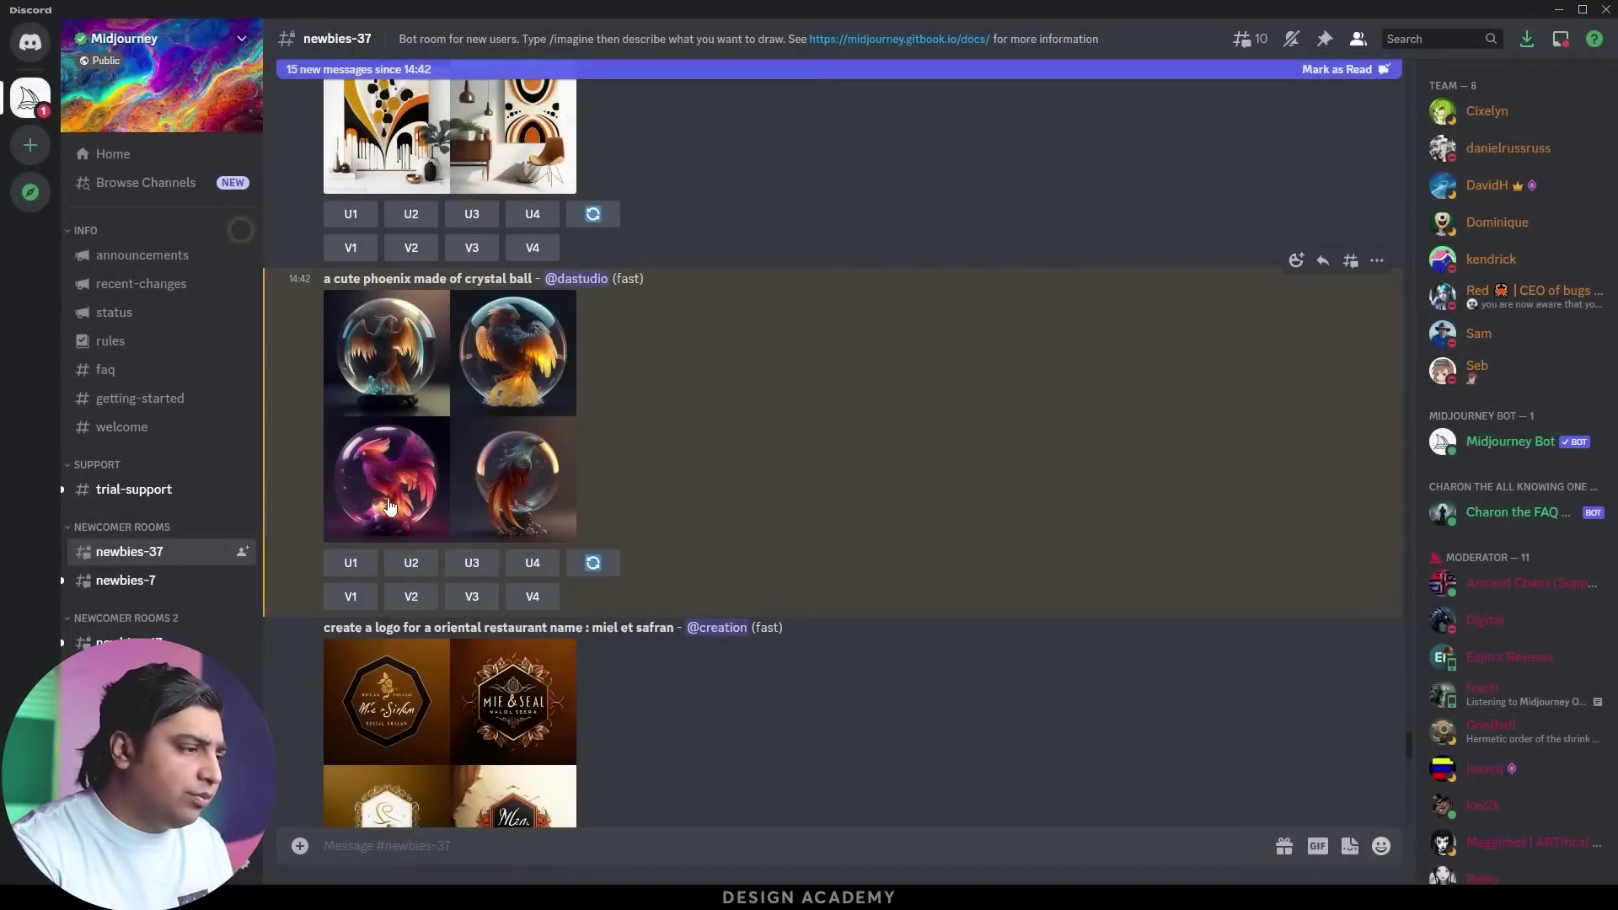
left_click(473, 565)
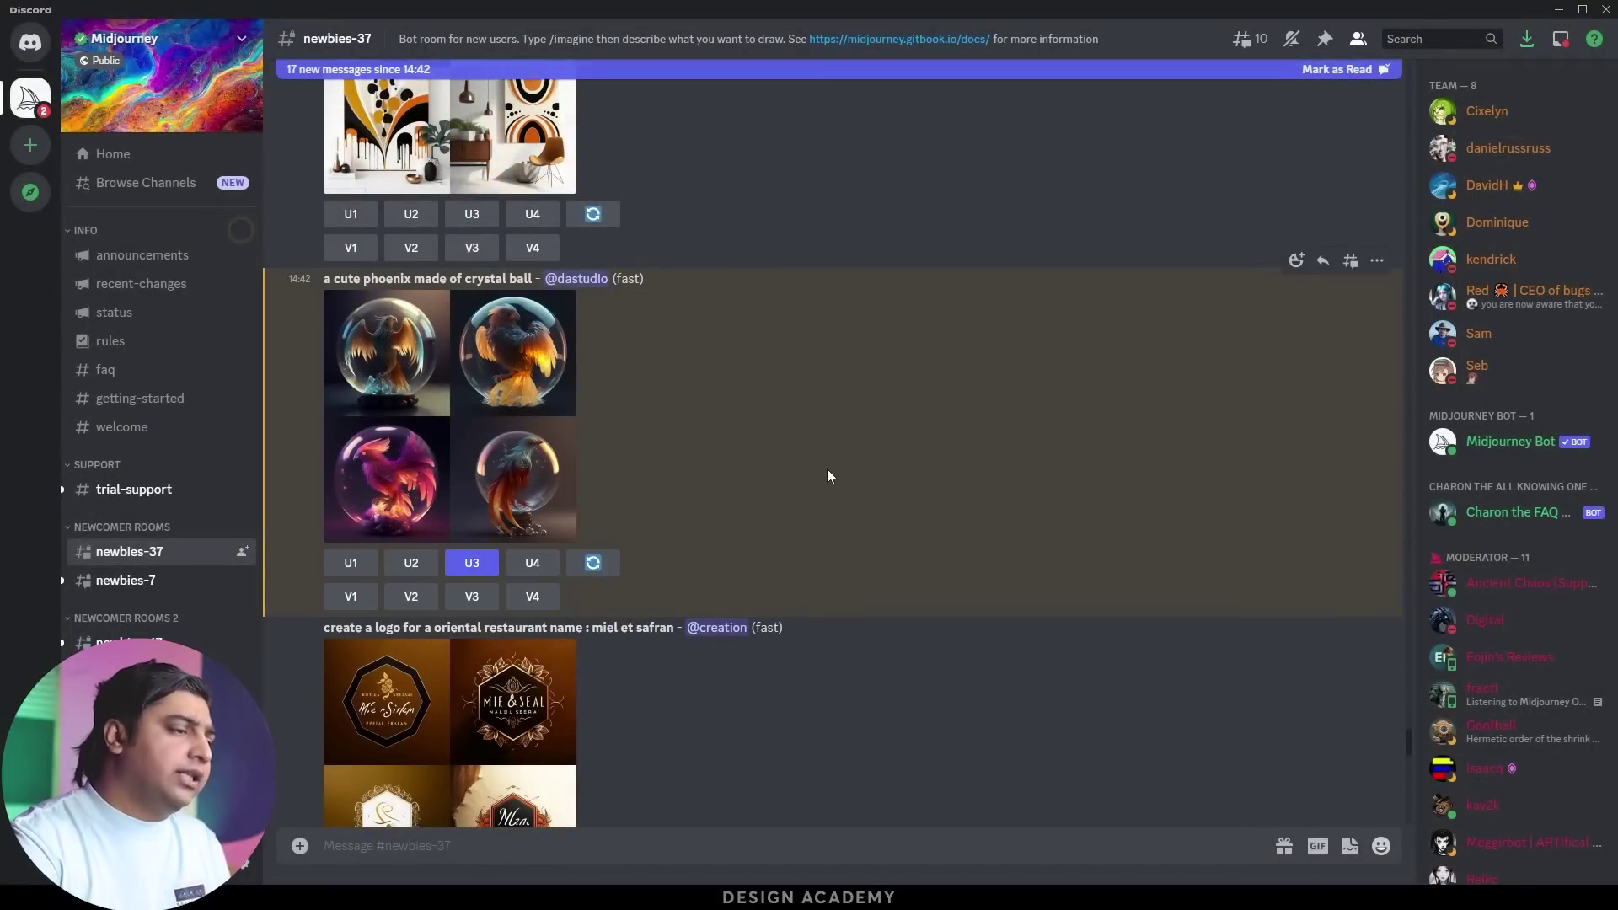
scroll(666, 472, "down", 8)
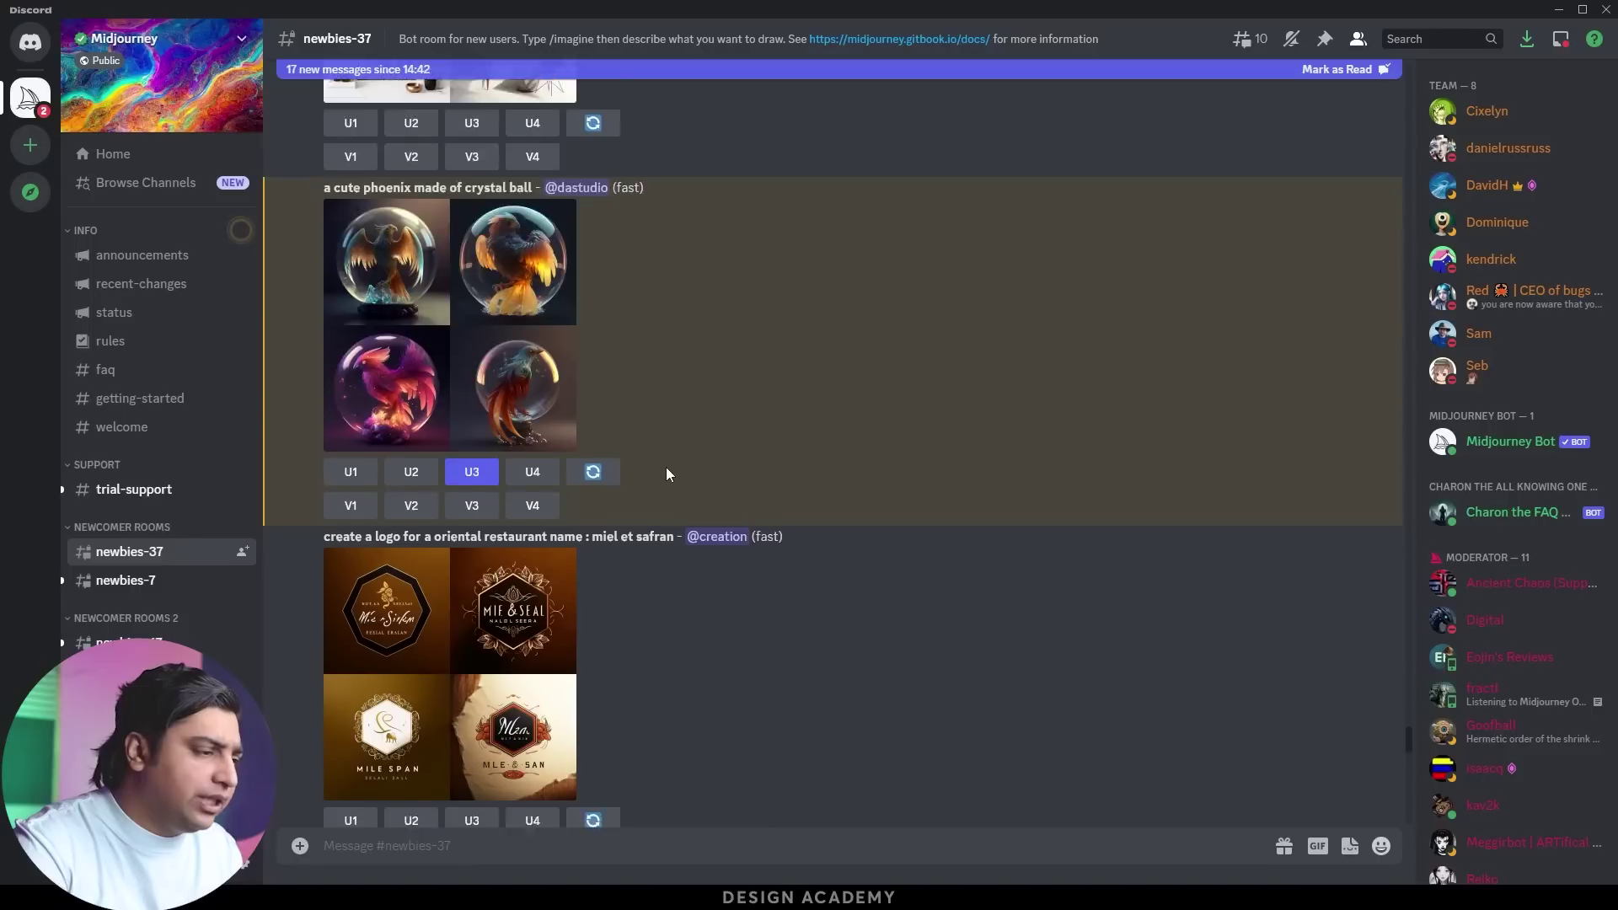
scroll(661, 480, "down", 10)
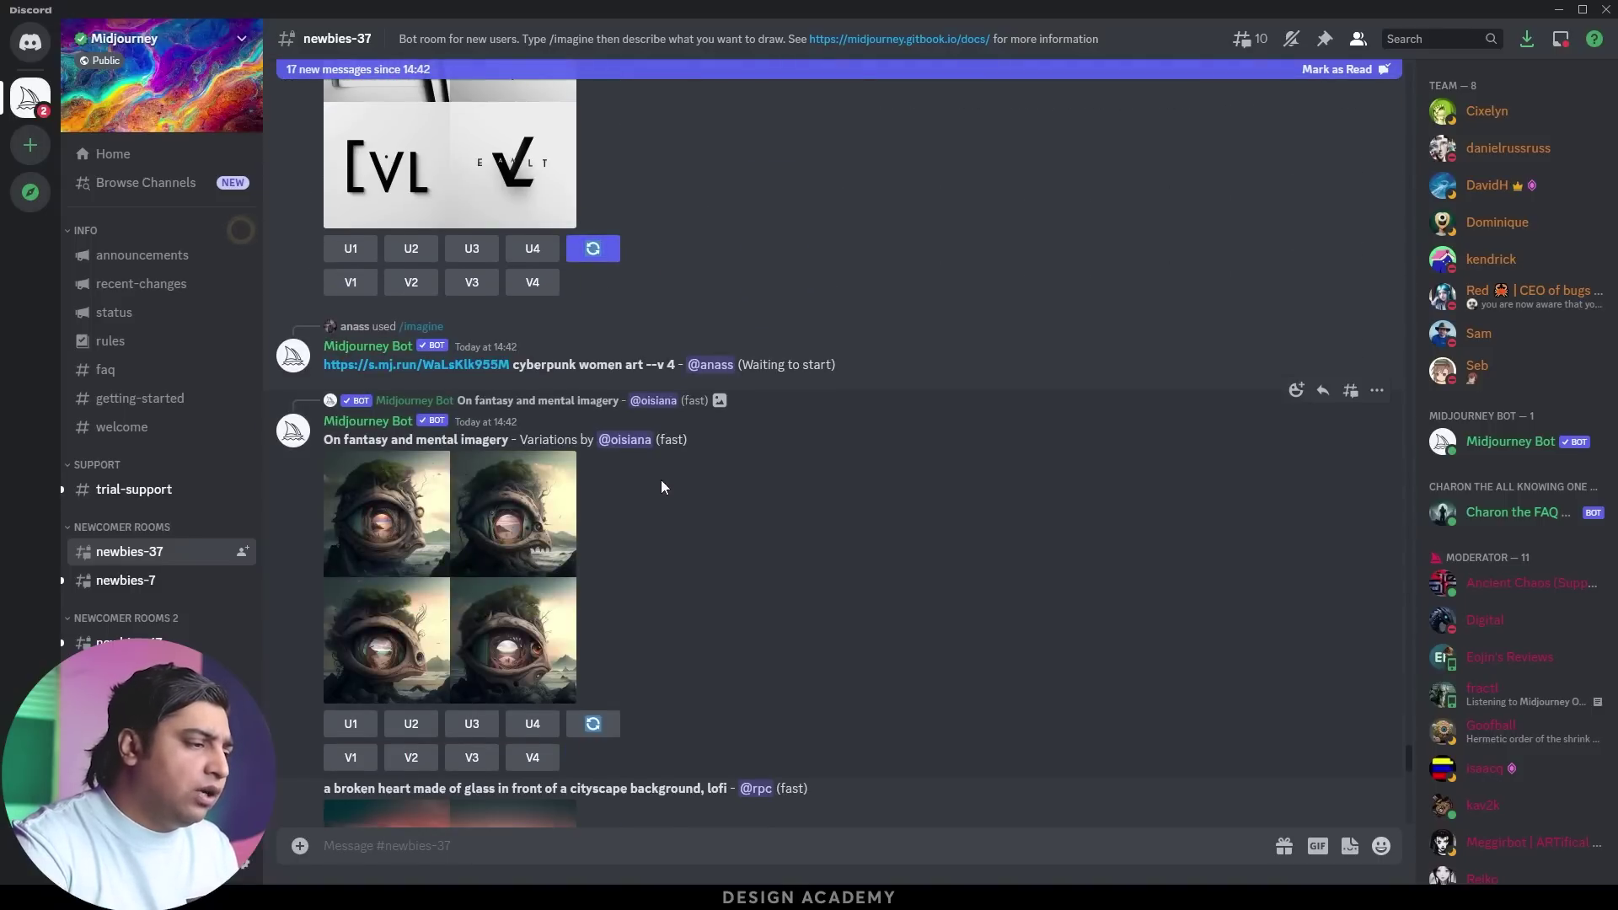
scroll(663, 490, "down", 10)
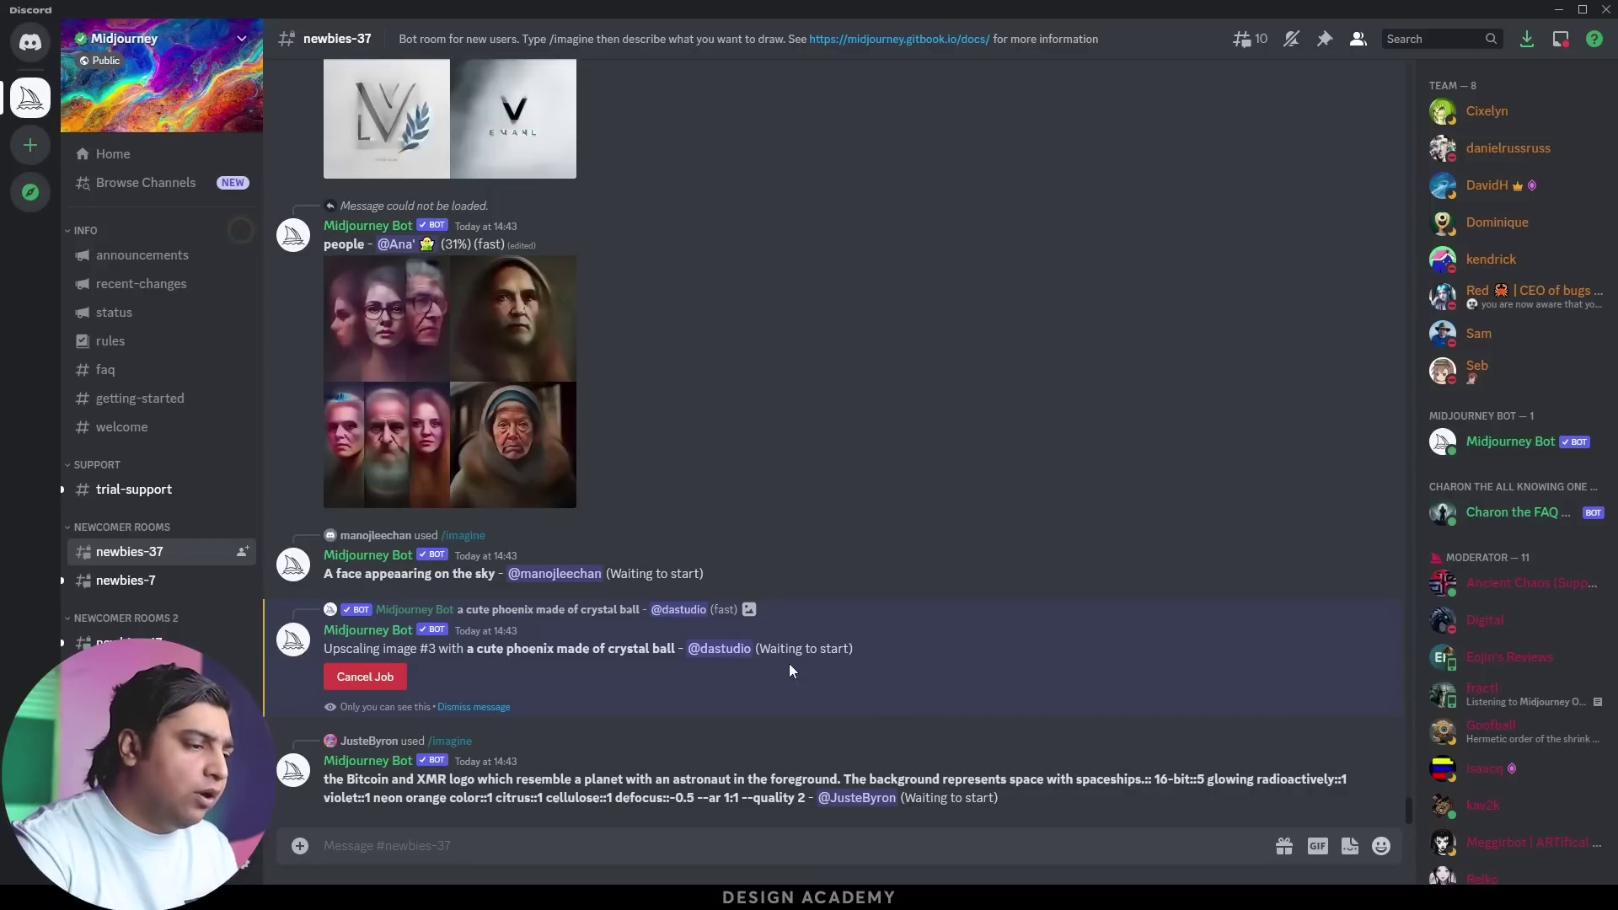
Check the Inbox's Mentions list for new results, then close it
left_click(1561, 39)
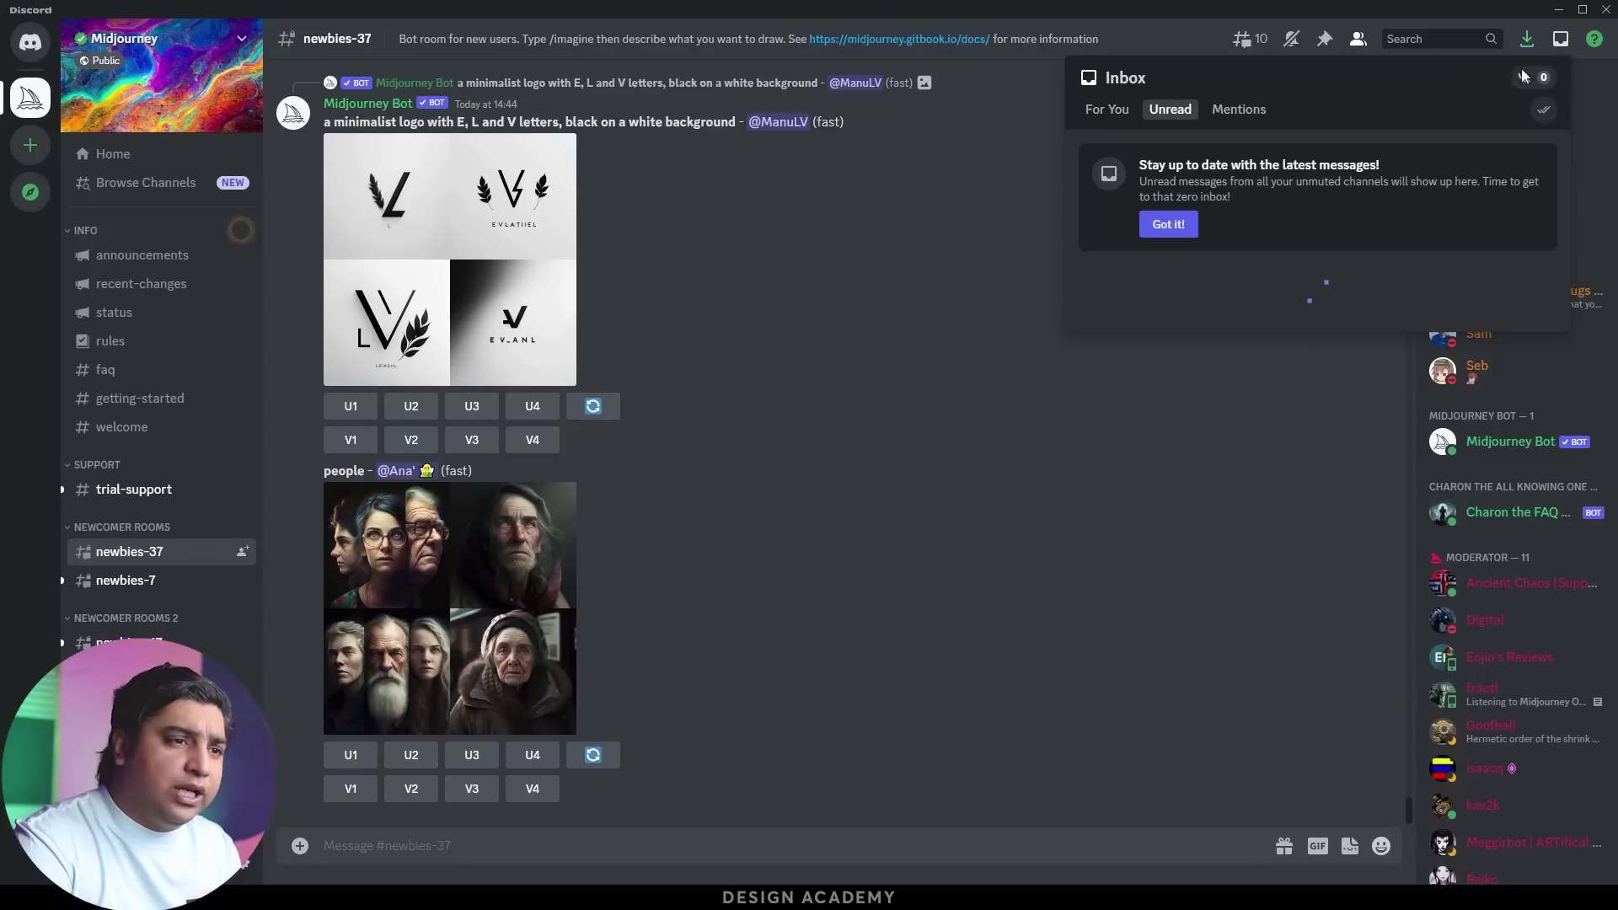
left_click(1242, 110)
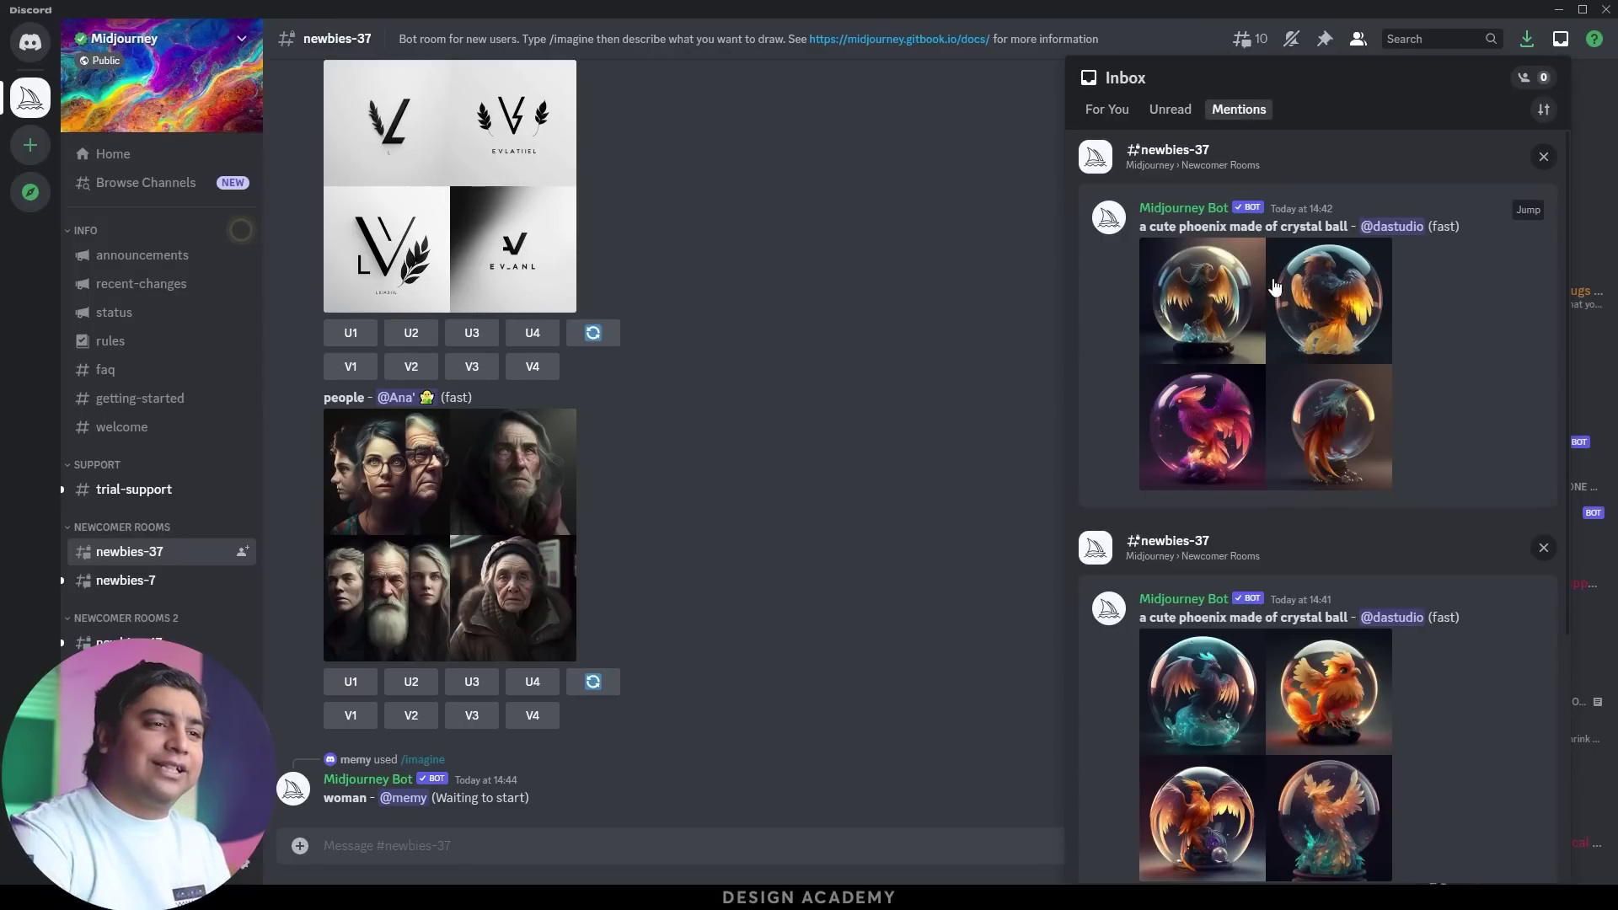
scroll(1277, 296, "down", 5)
scroll(1292, 315, "up", 5)
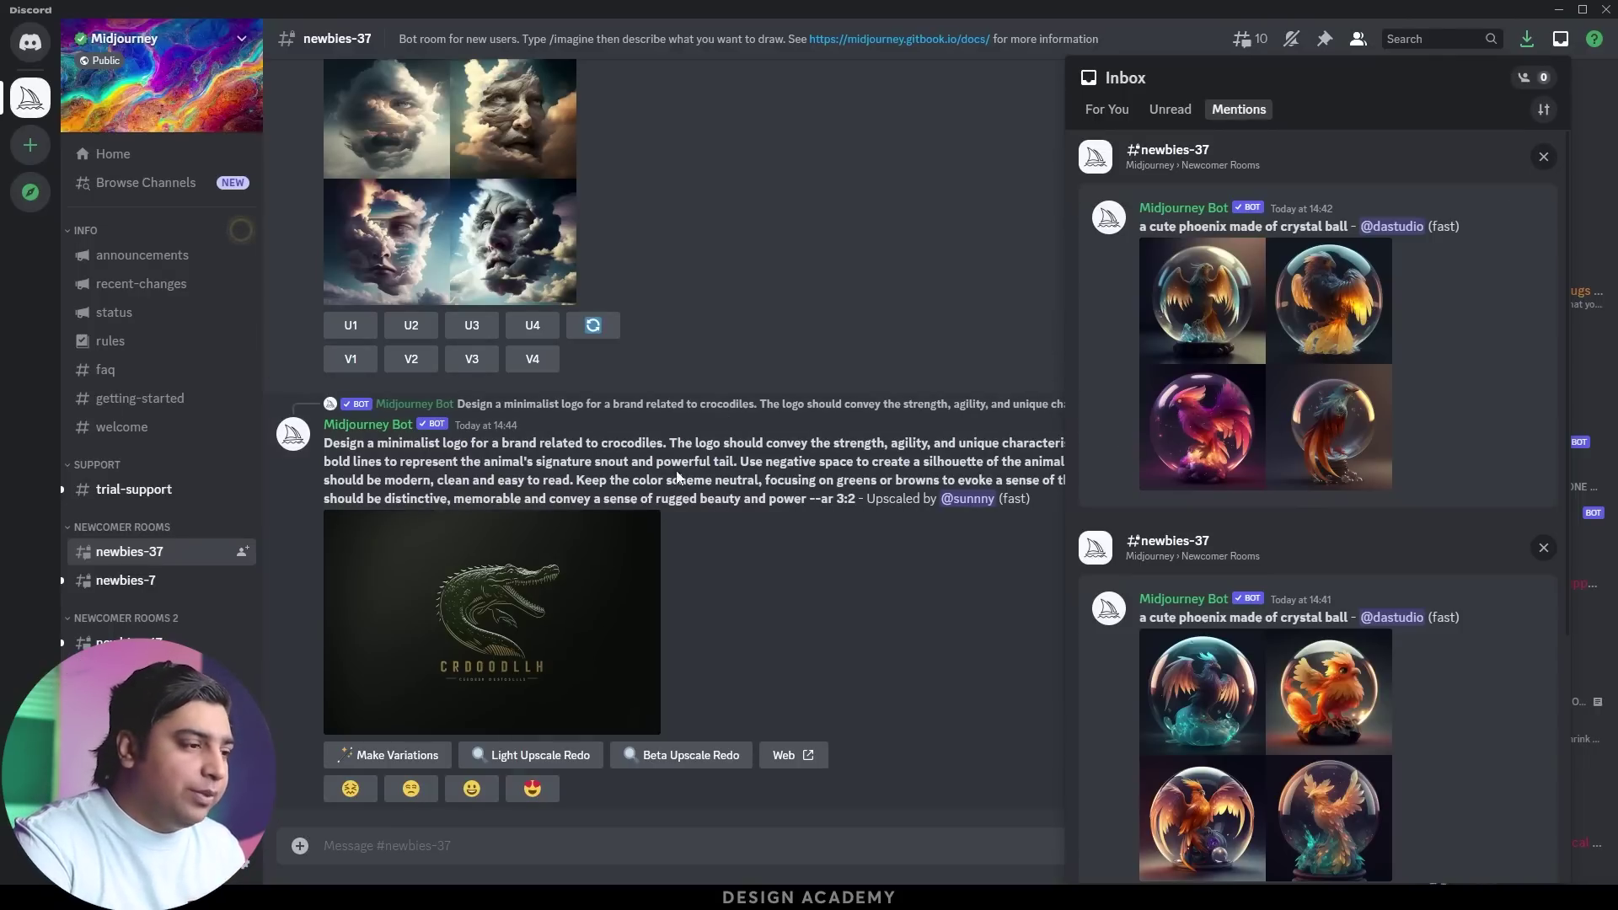
key("Escape")
Scroll the newbies-37 channel to the upscaled third crystal-ball phoenix post
scroll(759, 350, "up", 5)
scroll(762, 352, "down", 2)
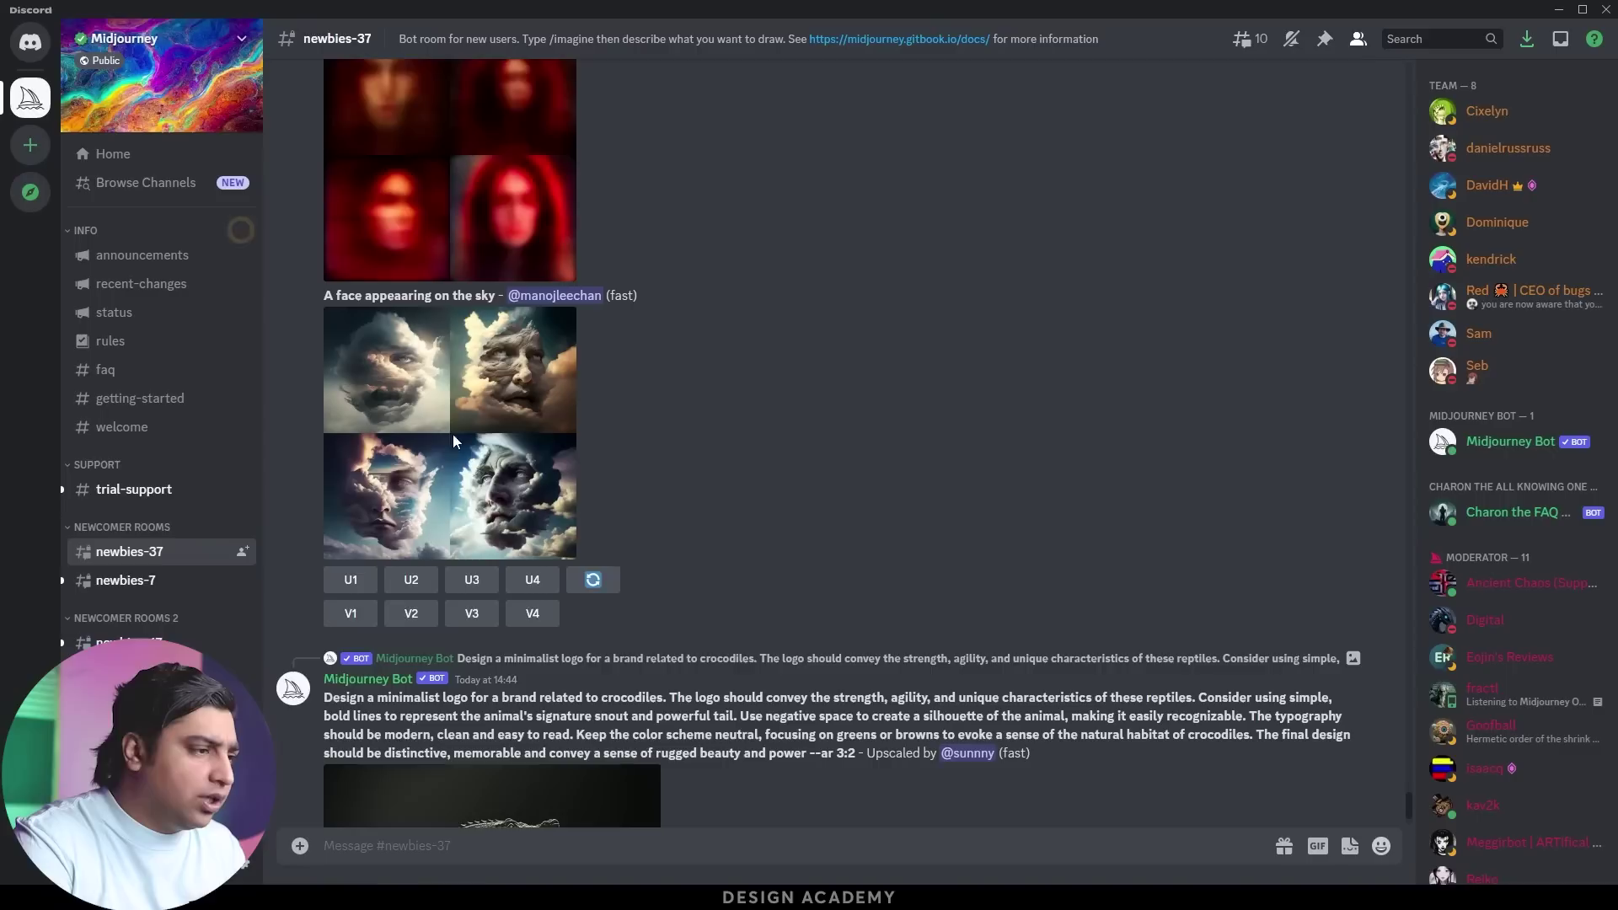
scroll(501, 413, "down", 3)
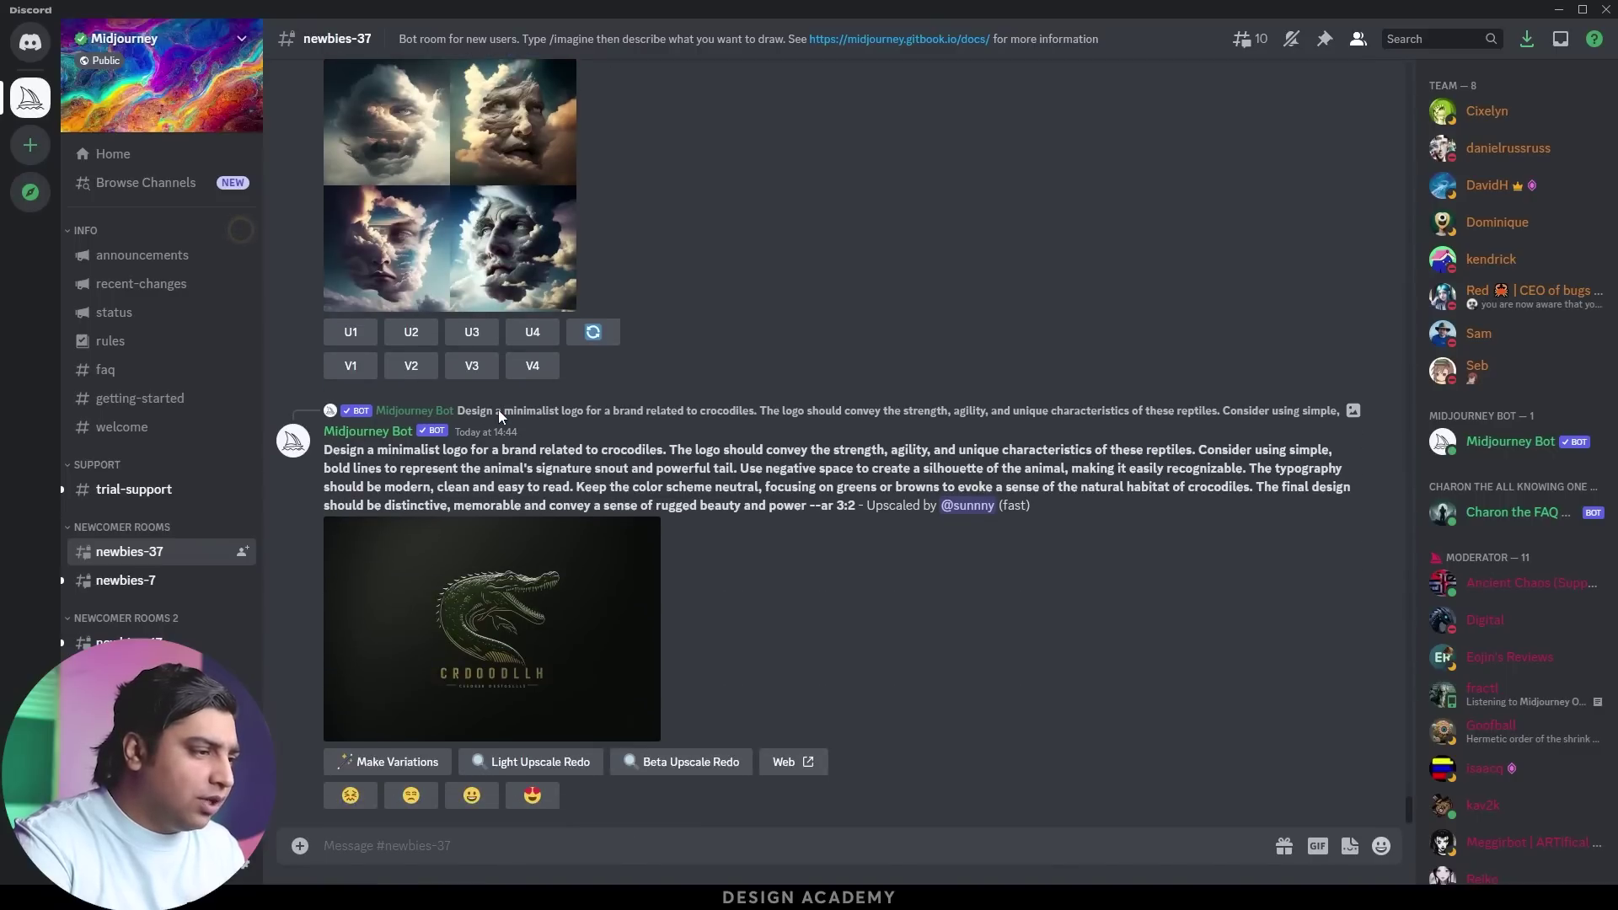
scroll(497, 412, "up", 10)
scroll(496, 410, "up", 10)
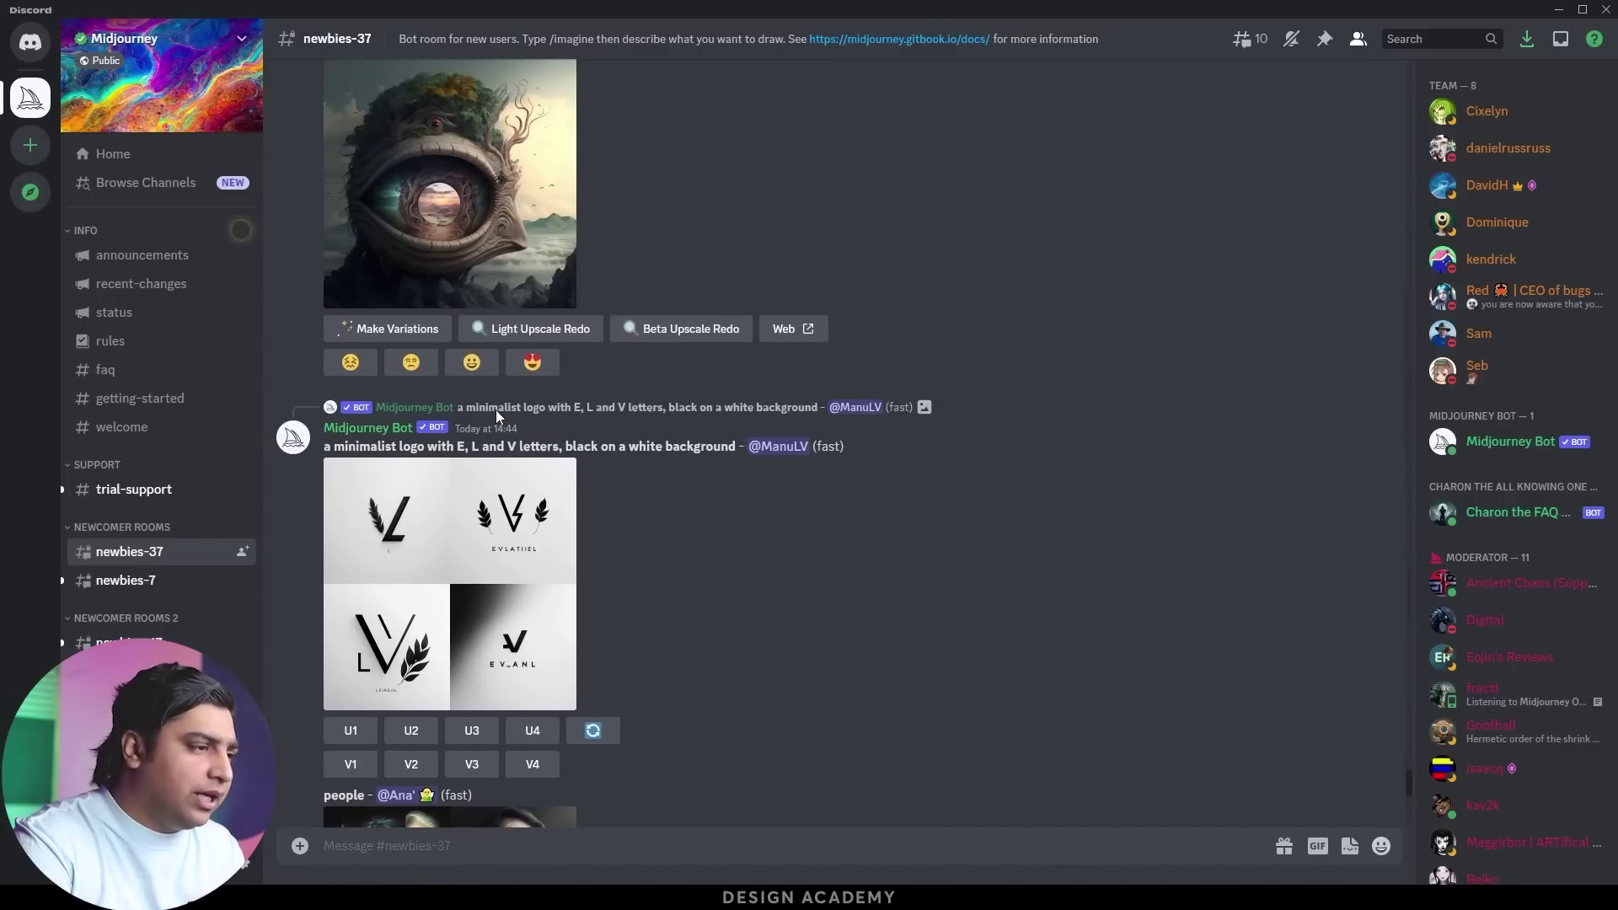
scroll(496, 414, "up", 1)
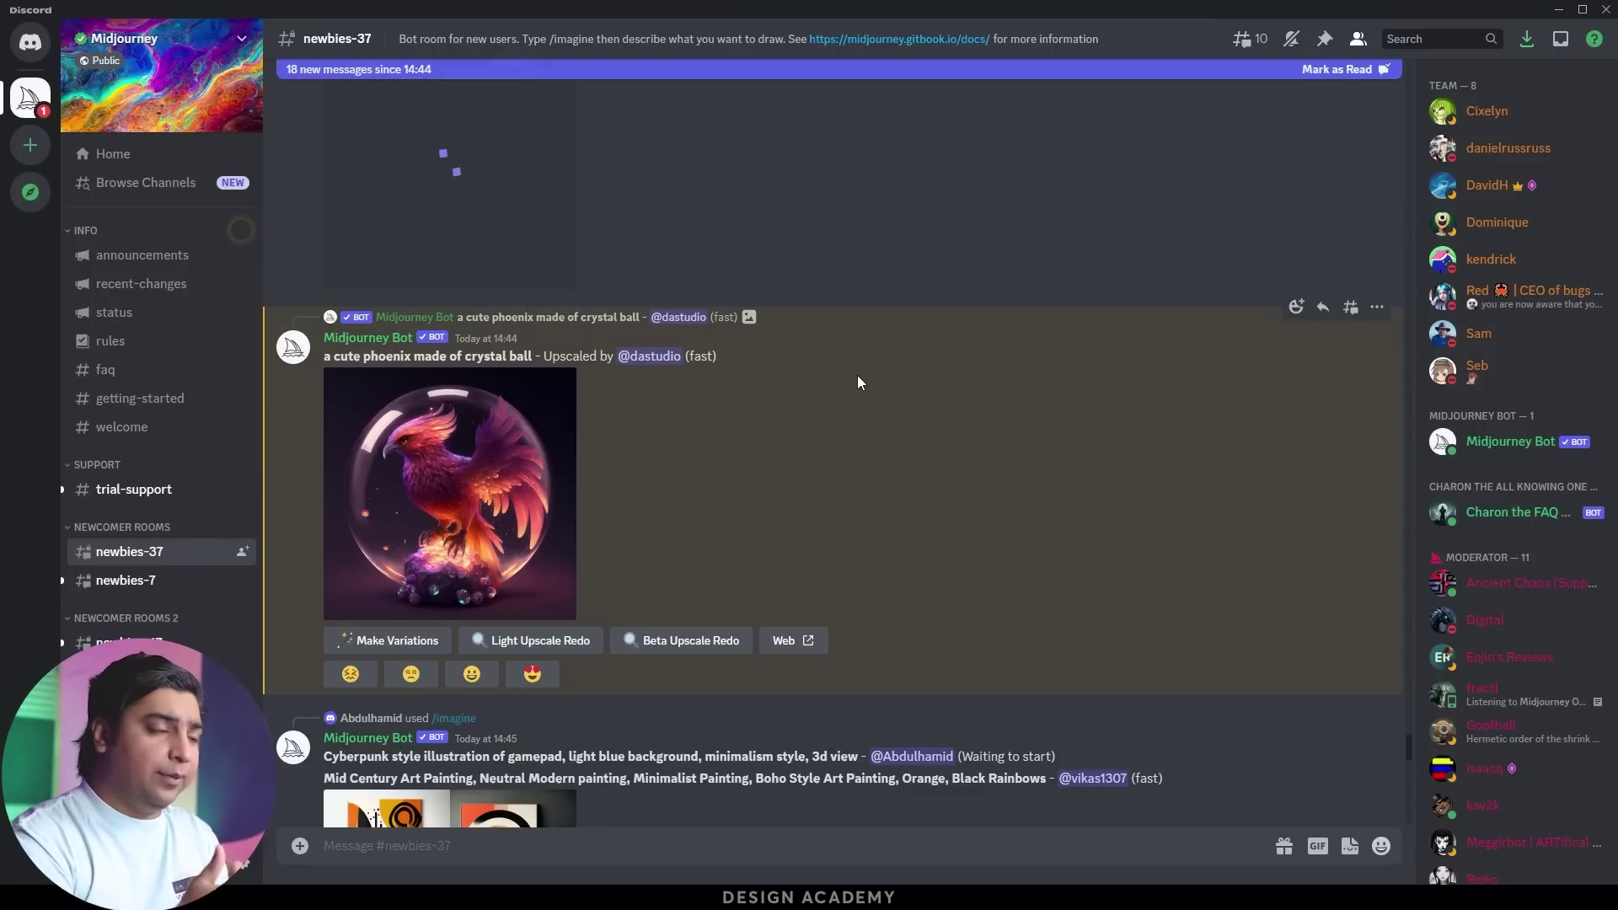
left_click(502, 465)
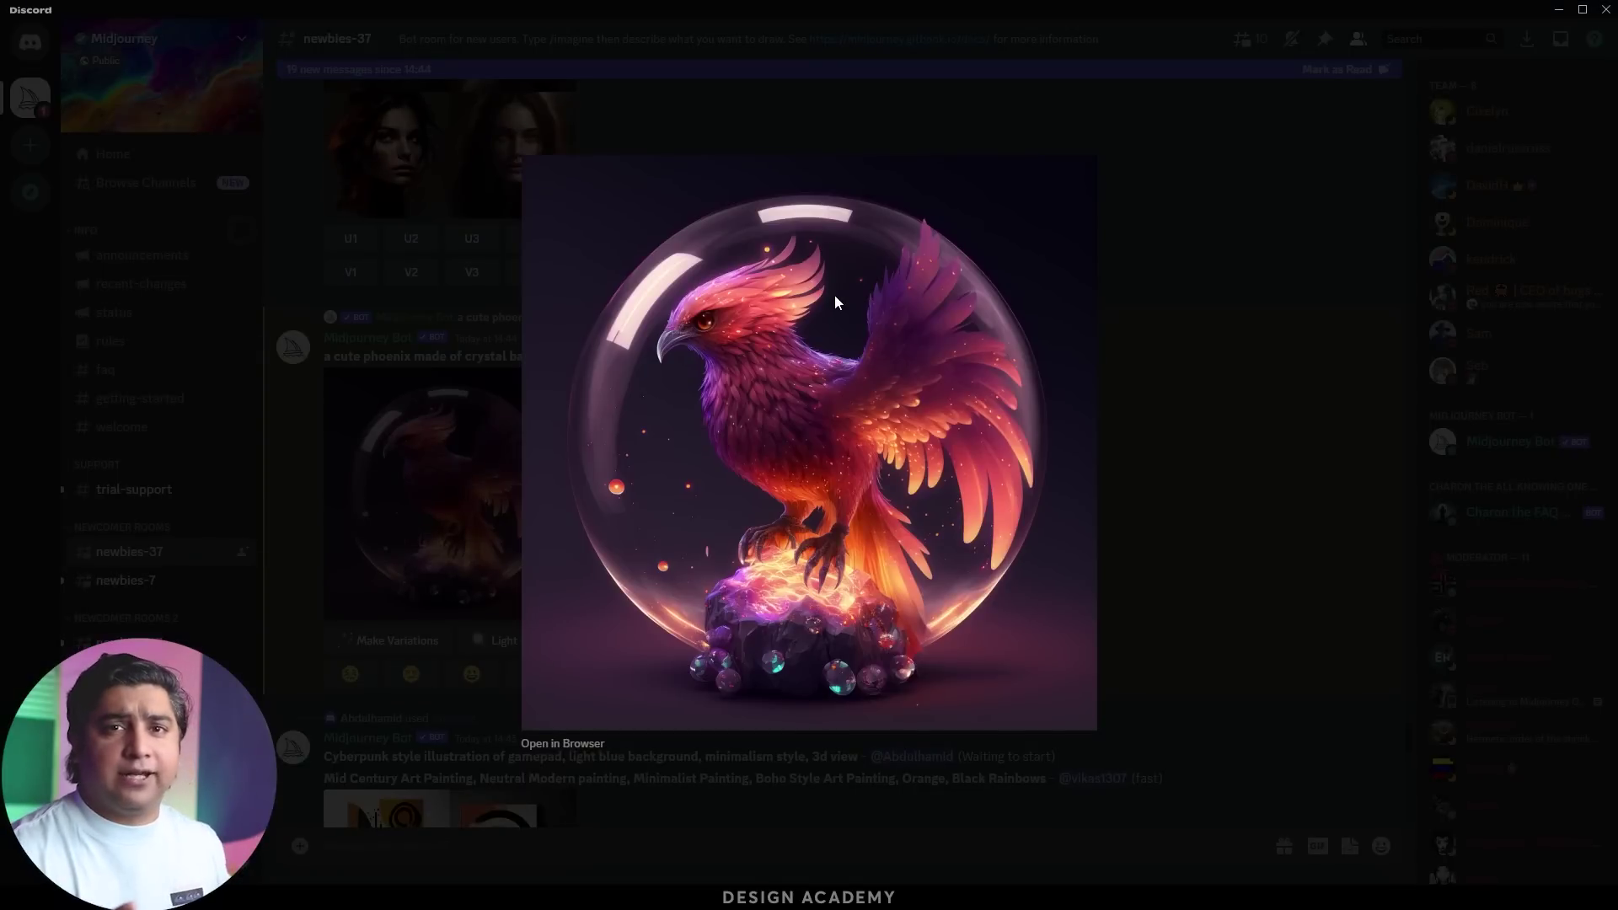
left_click(416, 447)
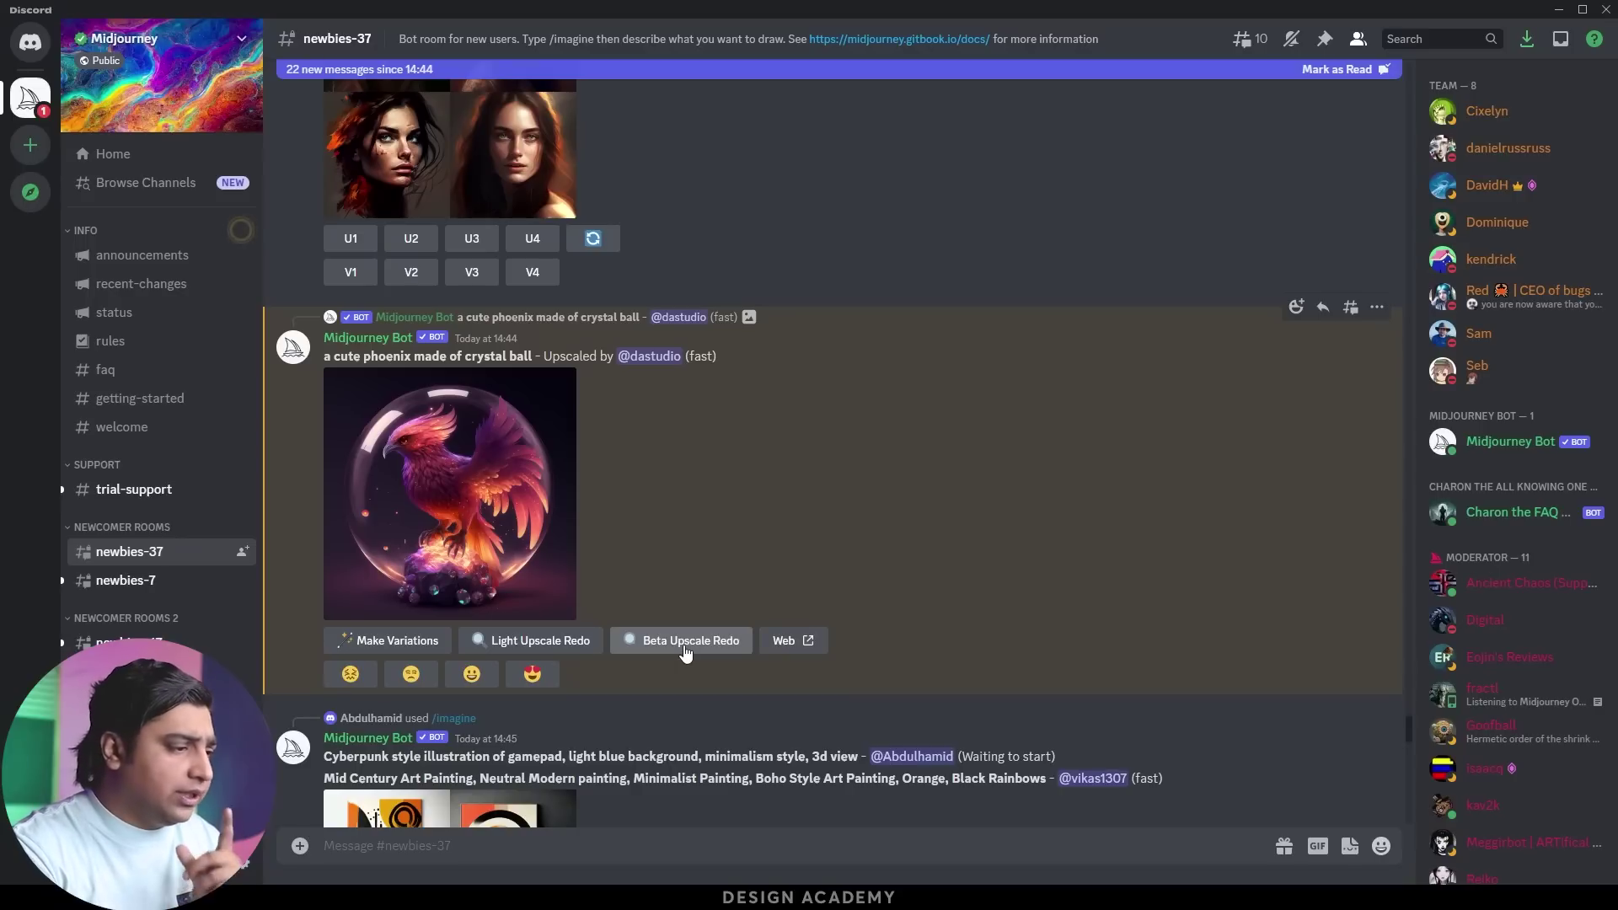
left_click(504, 520)
left_click(418, 517)
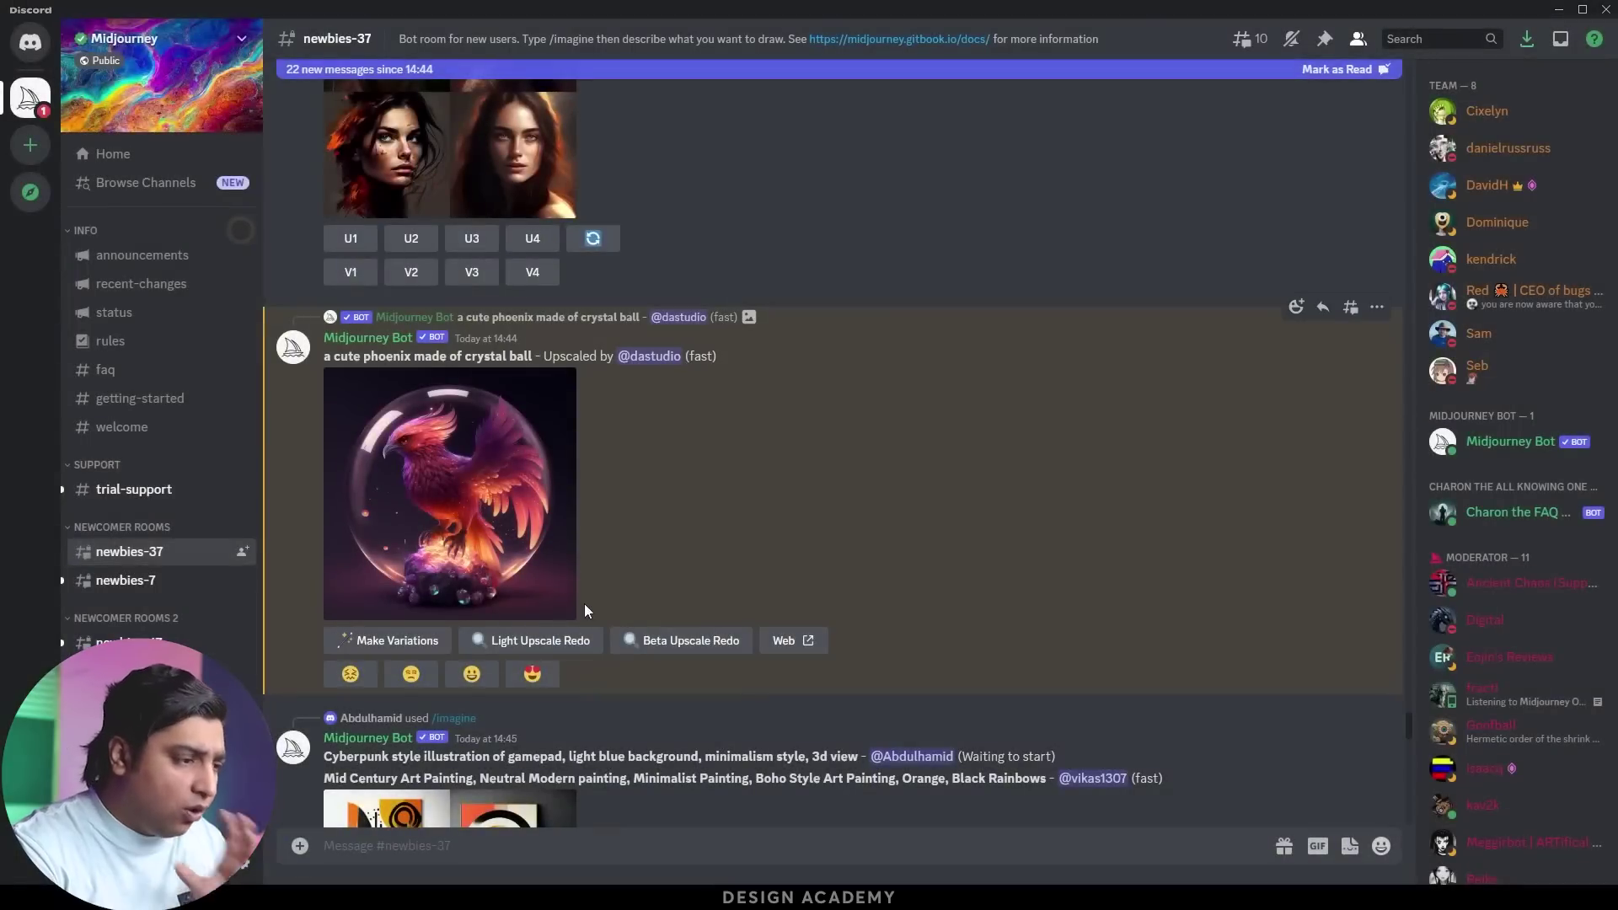
left_click(528, 555)
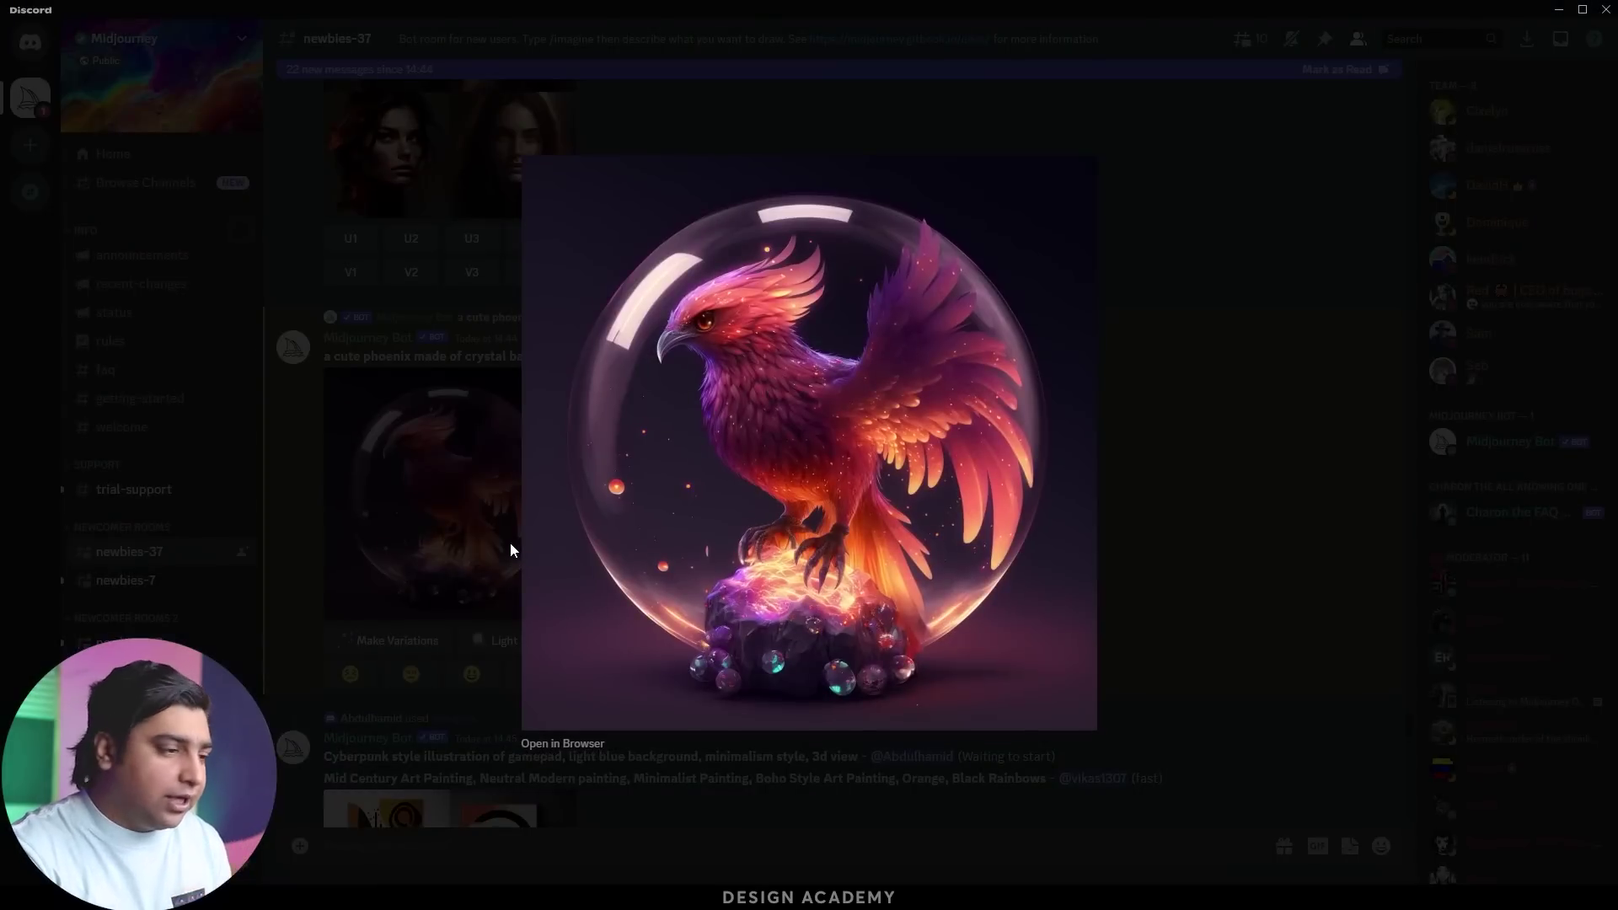
left_click(498, 540)
left_click(498, 540)
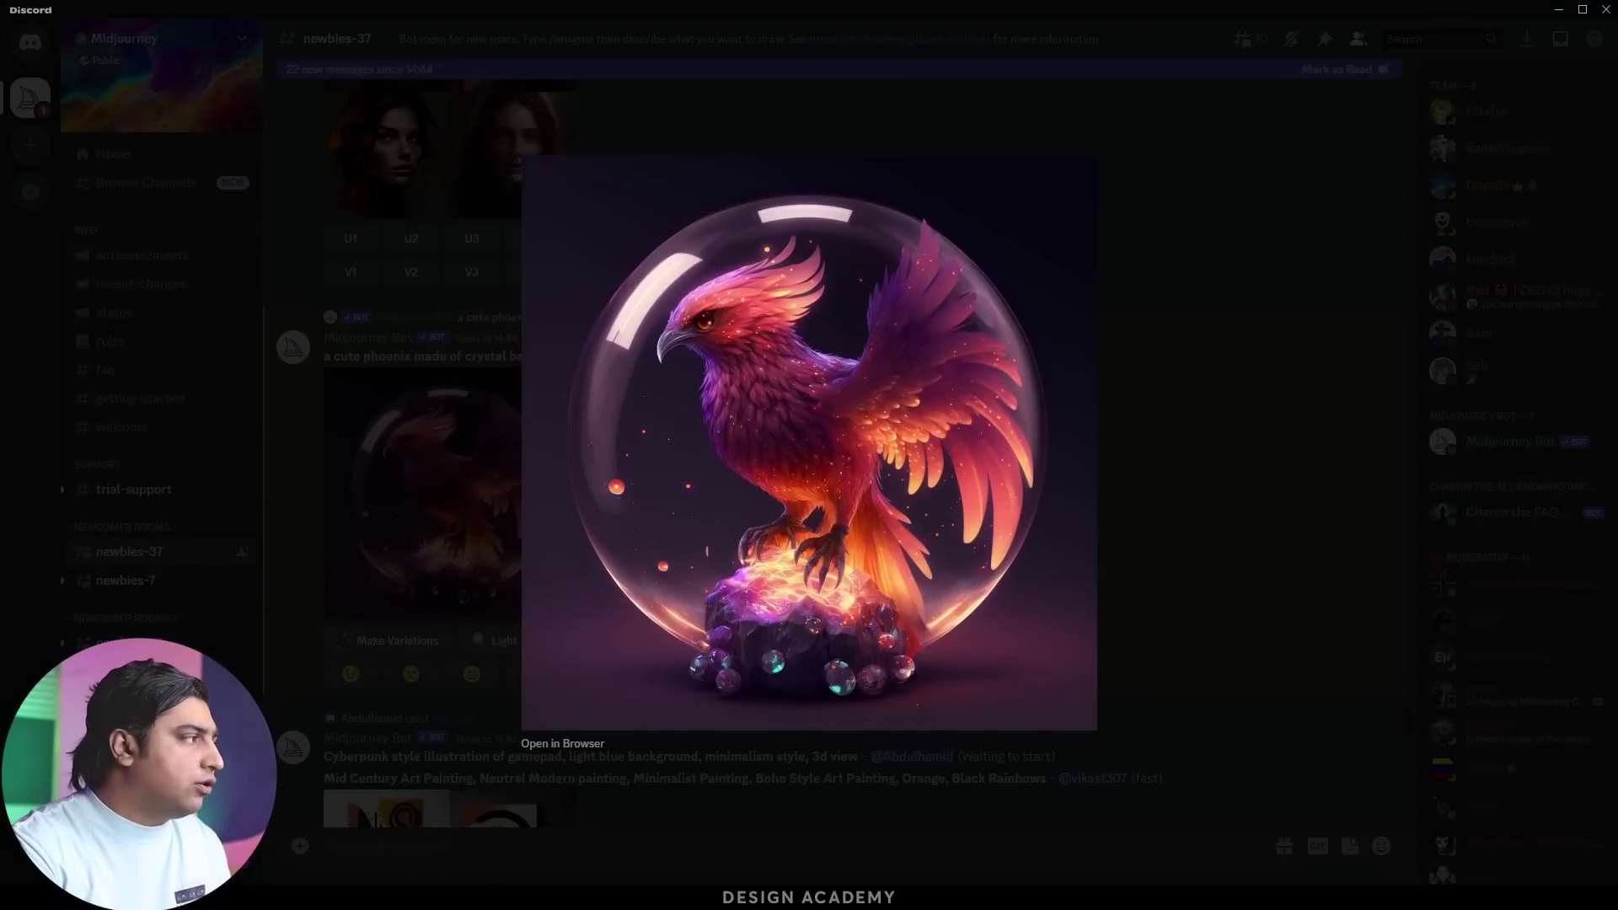
left_click(562, 744)
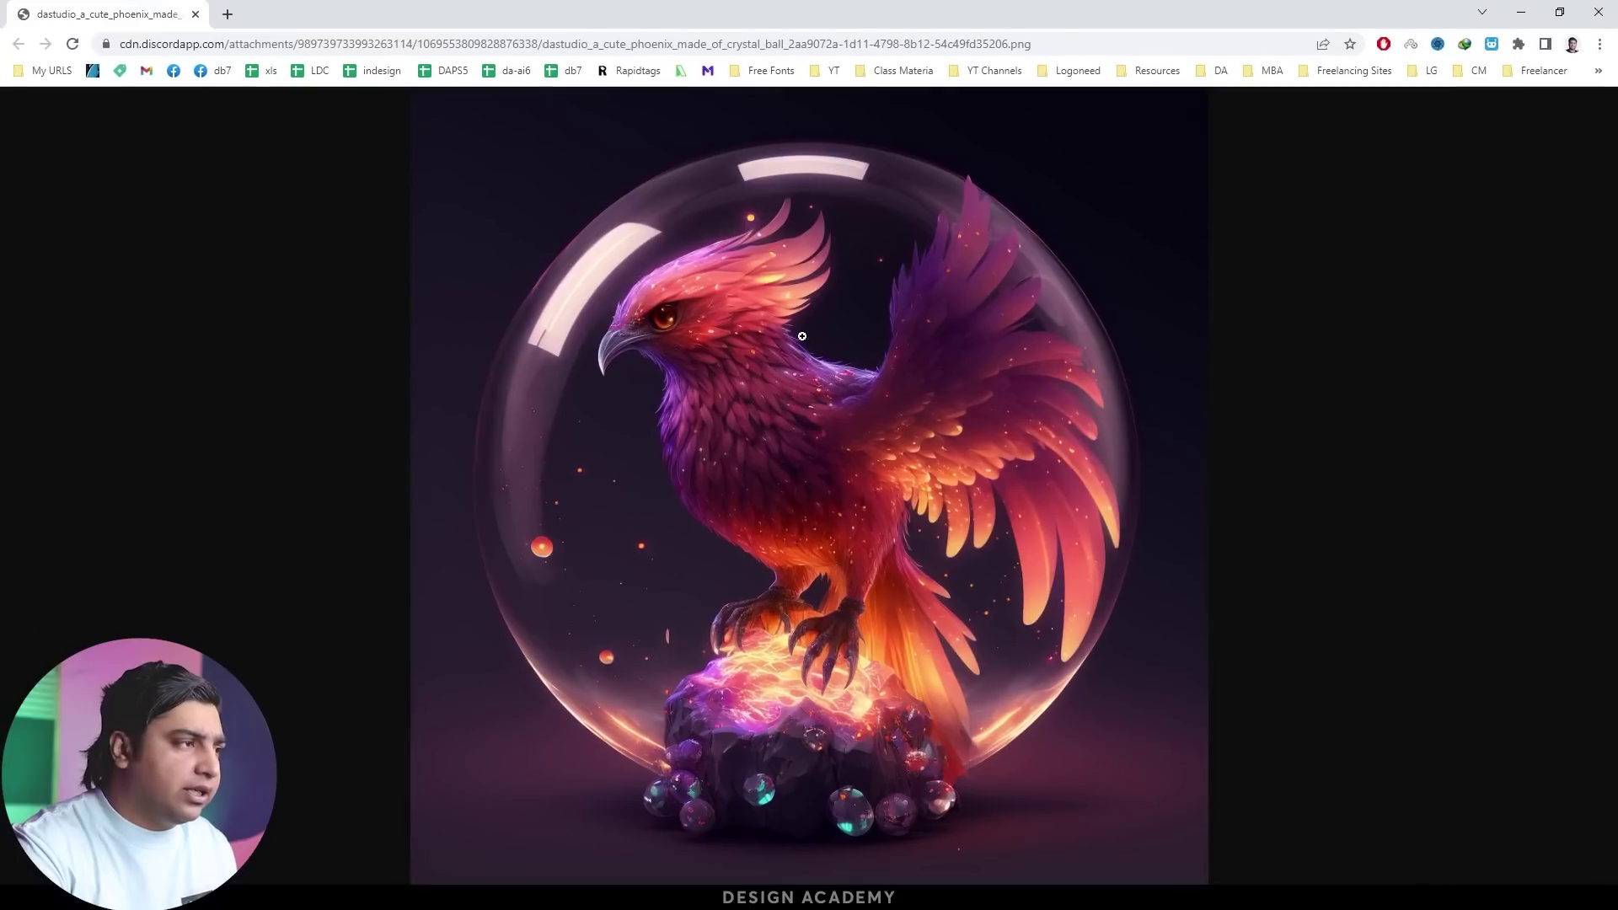
left_click(760, 402)
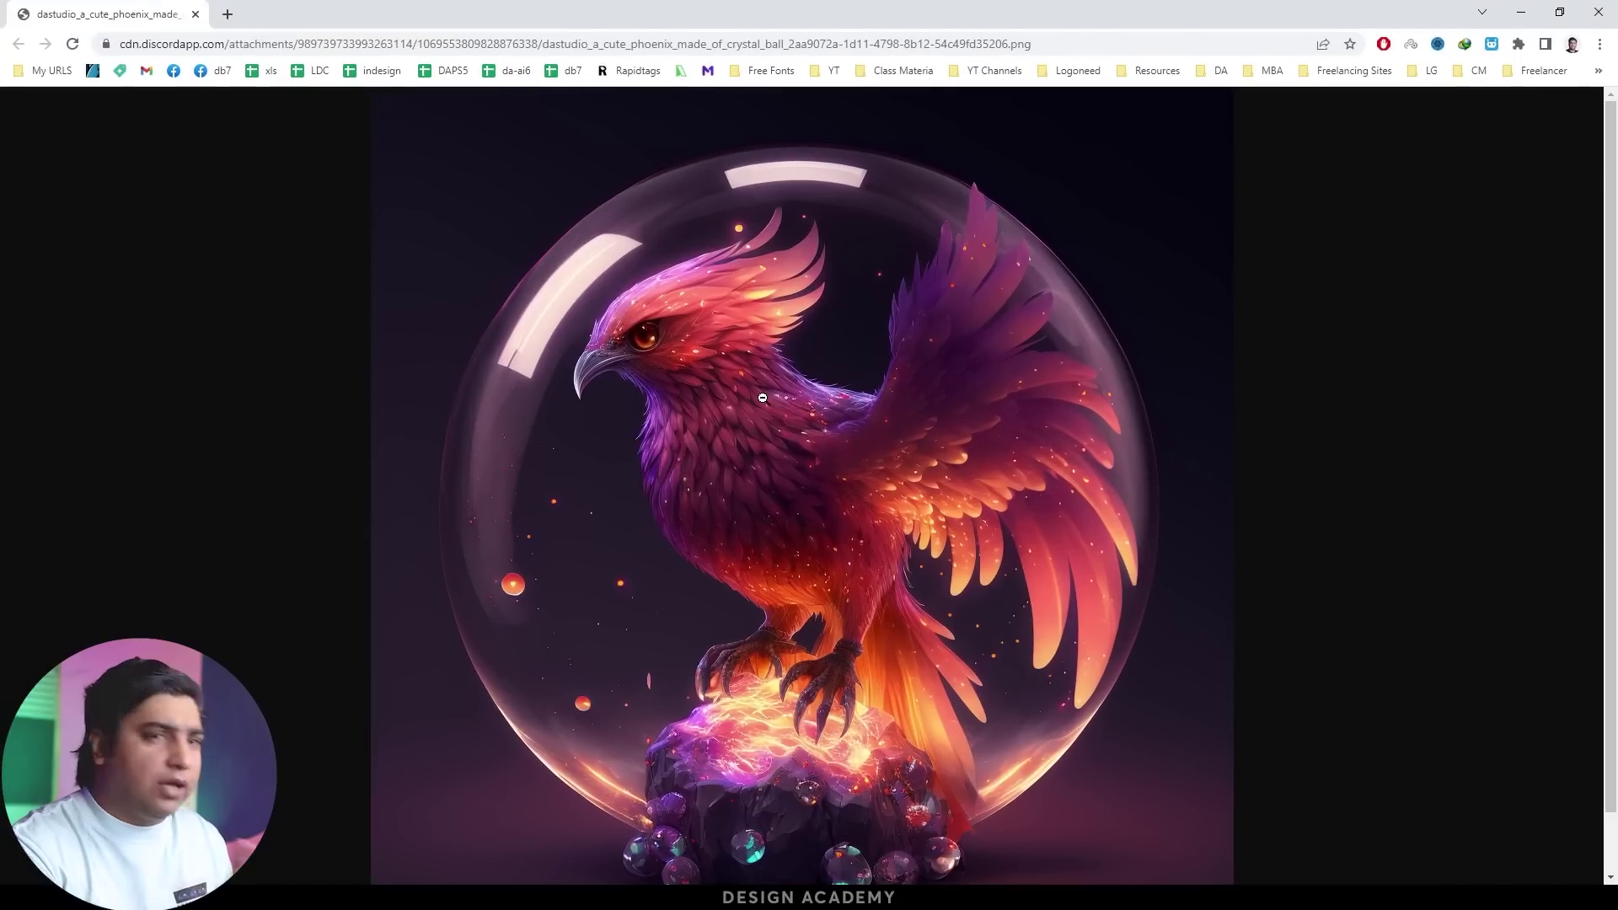
left_click(195, 14)
key("Escape")
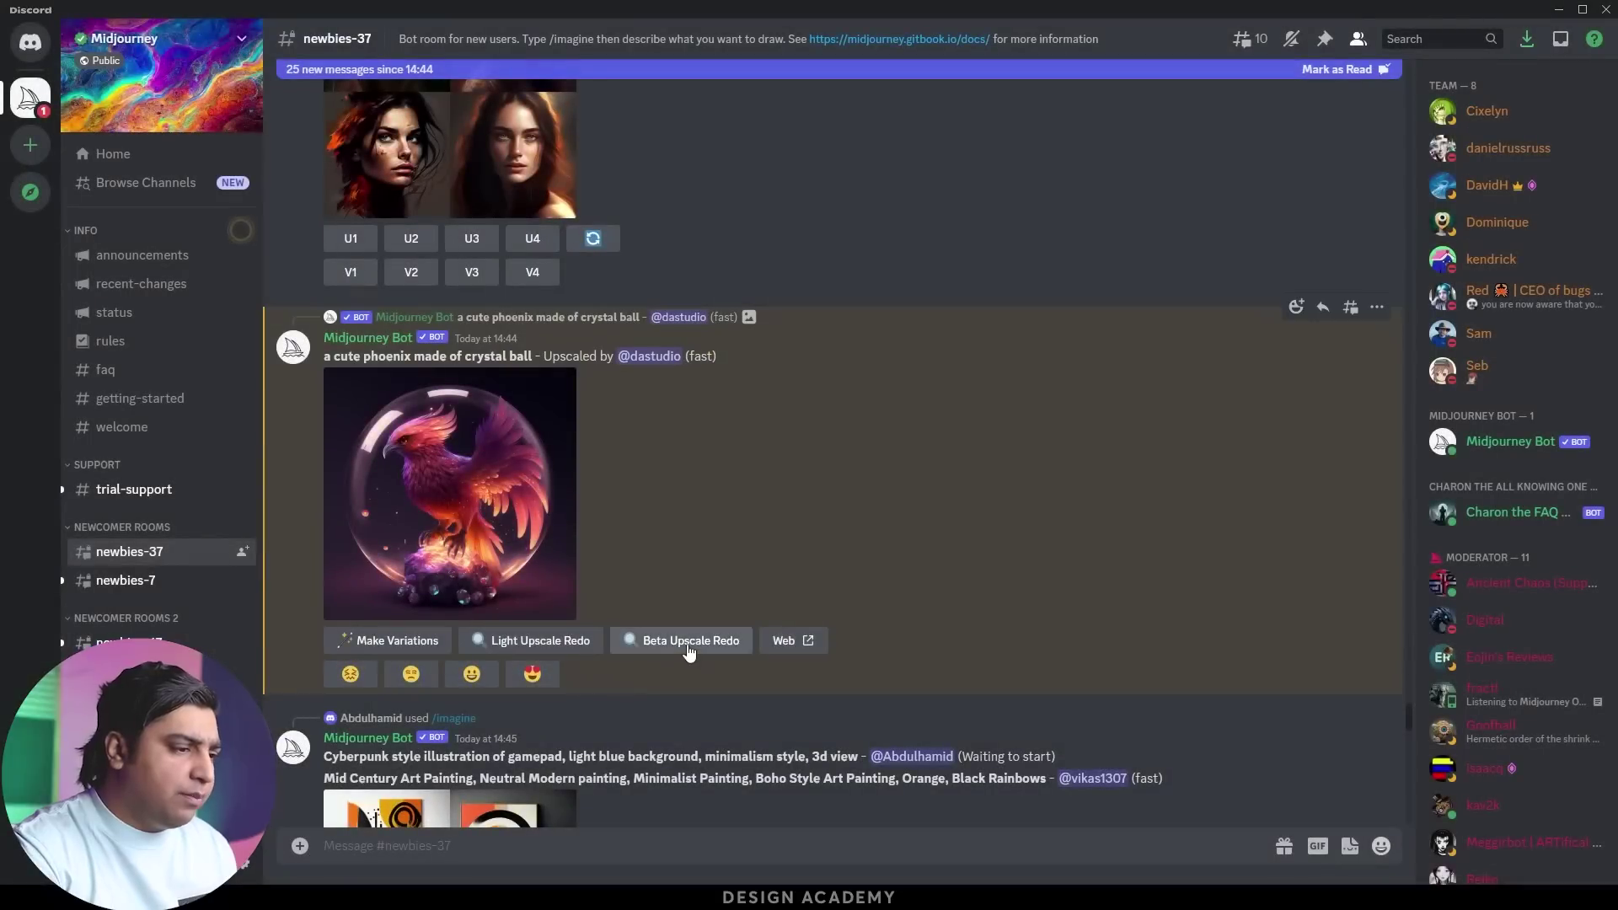
Request a Beta Upscale Redo of the phoenix and check the Mentions inbox for the result
left_click(705, 644)
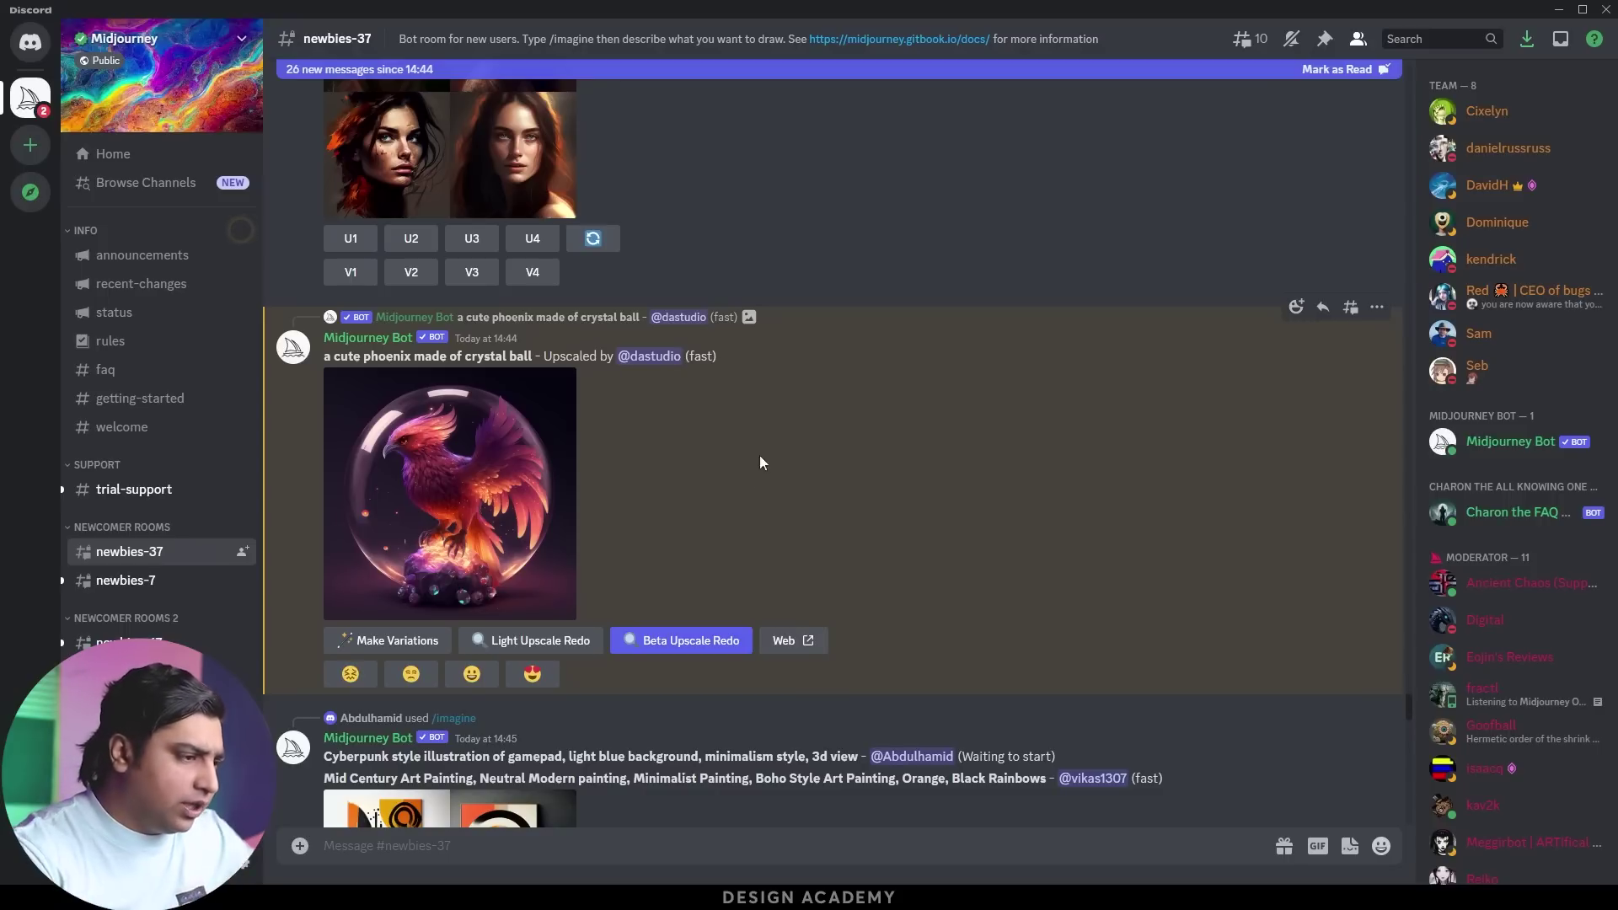
scroll(710, 540, "down", 12)
scroll(707, 554, "down", 20)
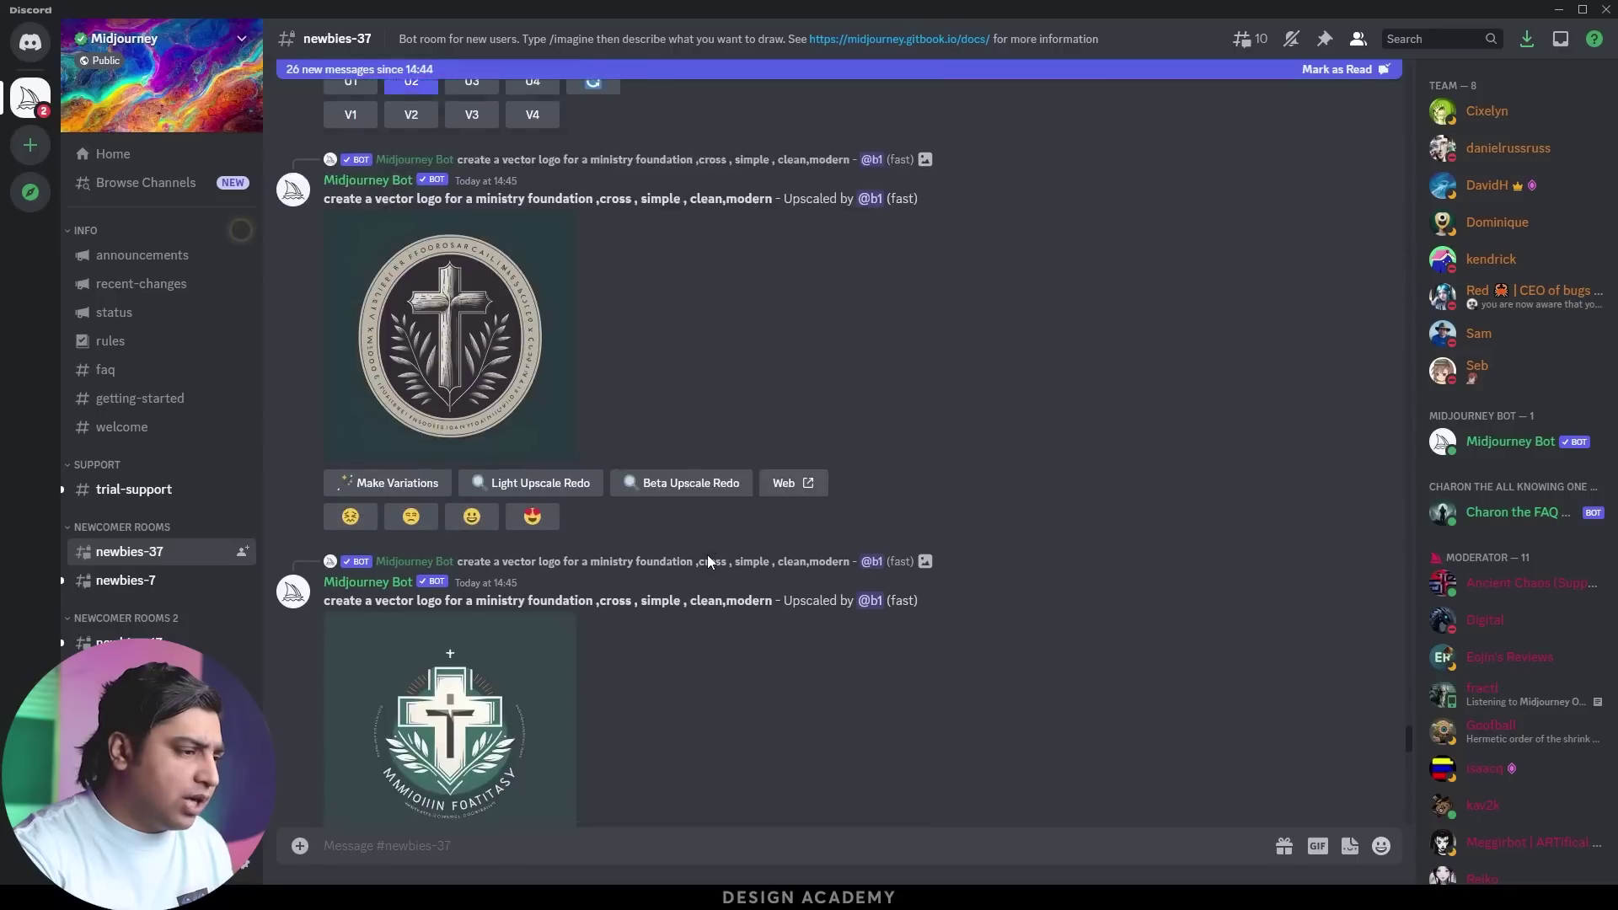
scroll(722, 583, "down", 20)
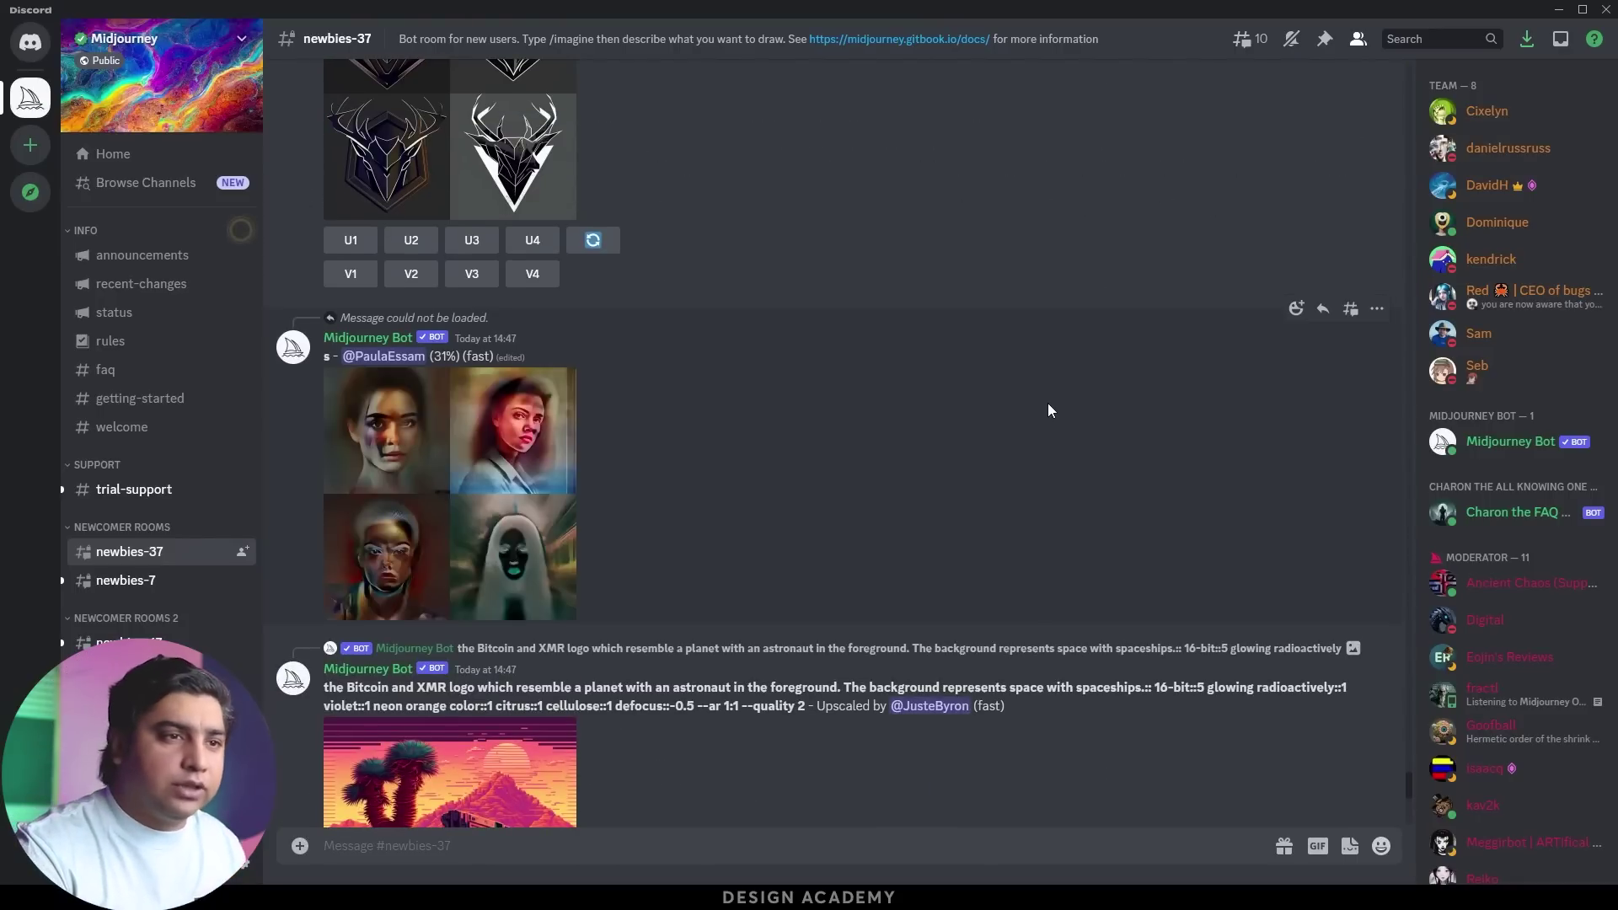
left_click(1561, 39)
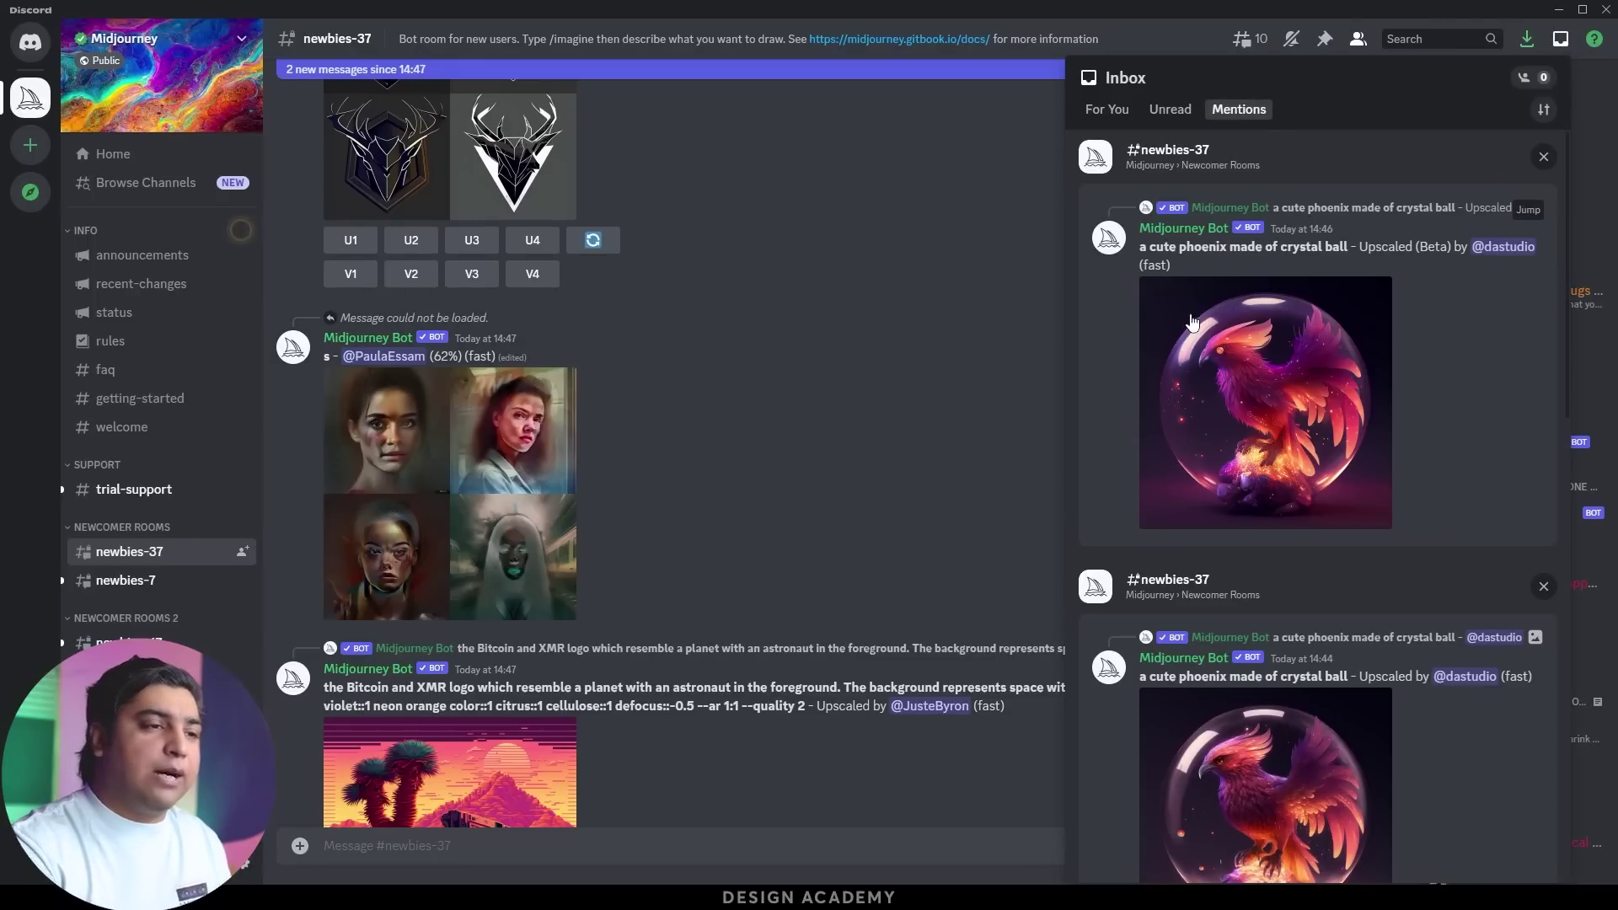
Enlarge the beta-upscaled phoenix from the Mentions list in Discord's image viewer
left_click(1243, 303)
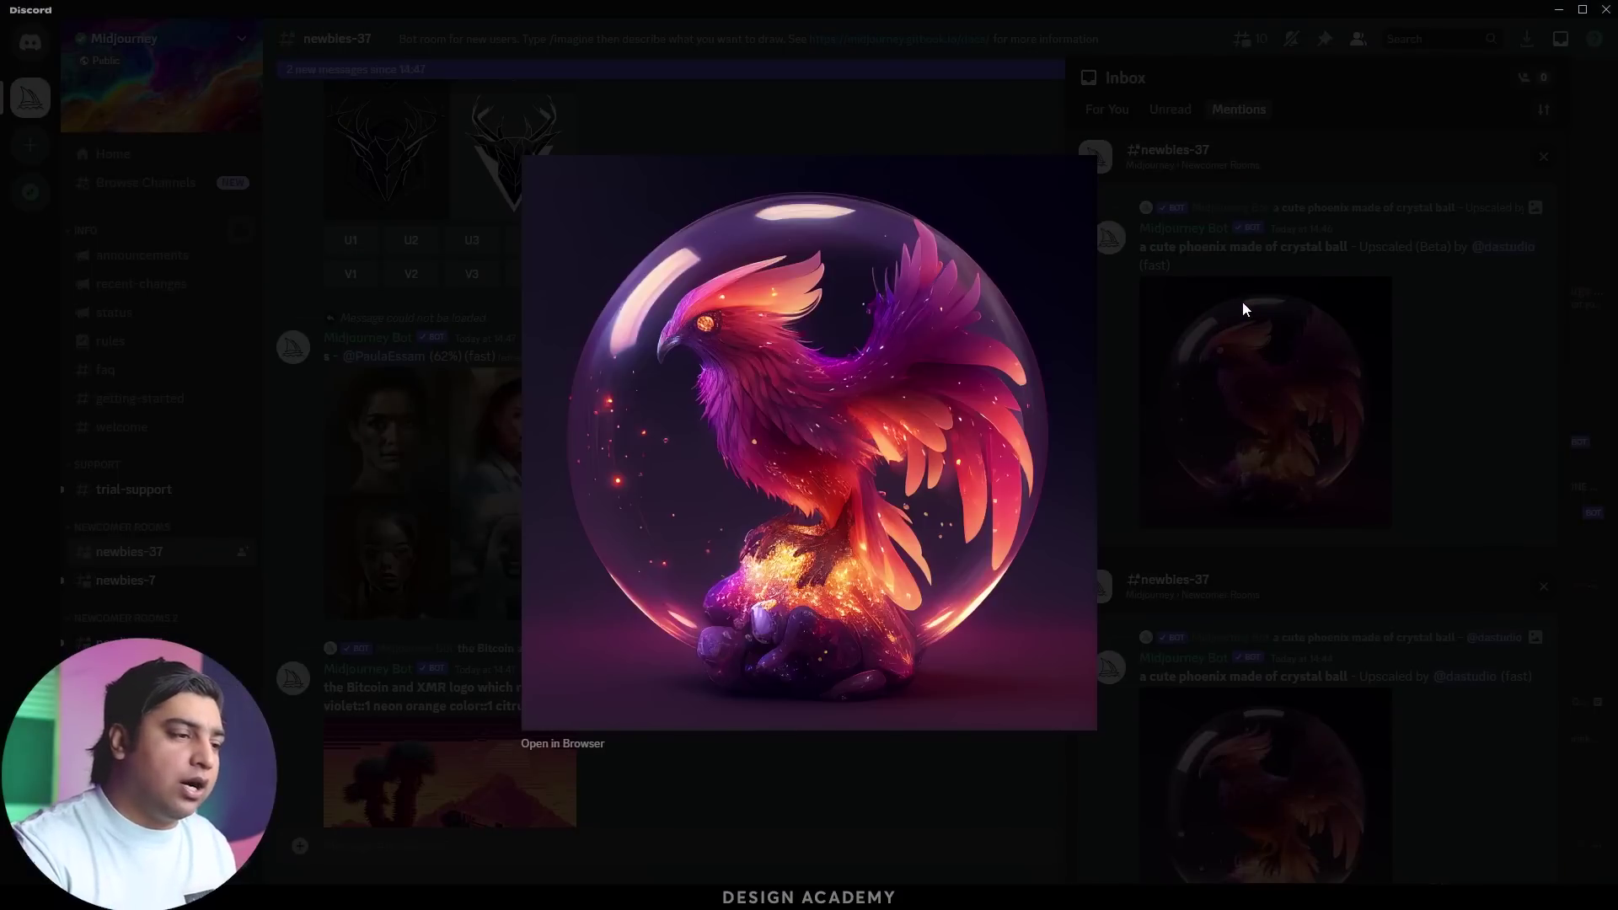
left_click(1243, 301)
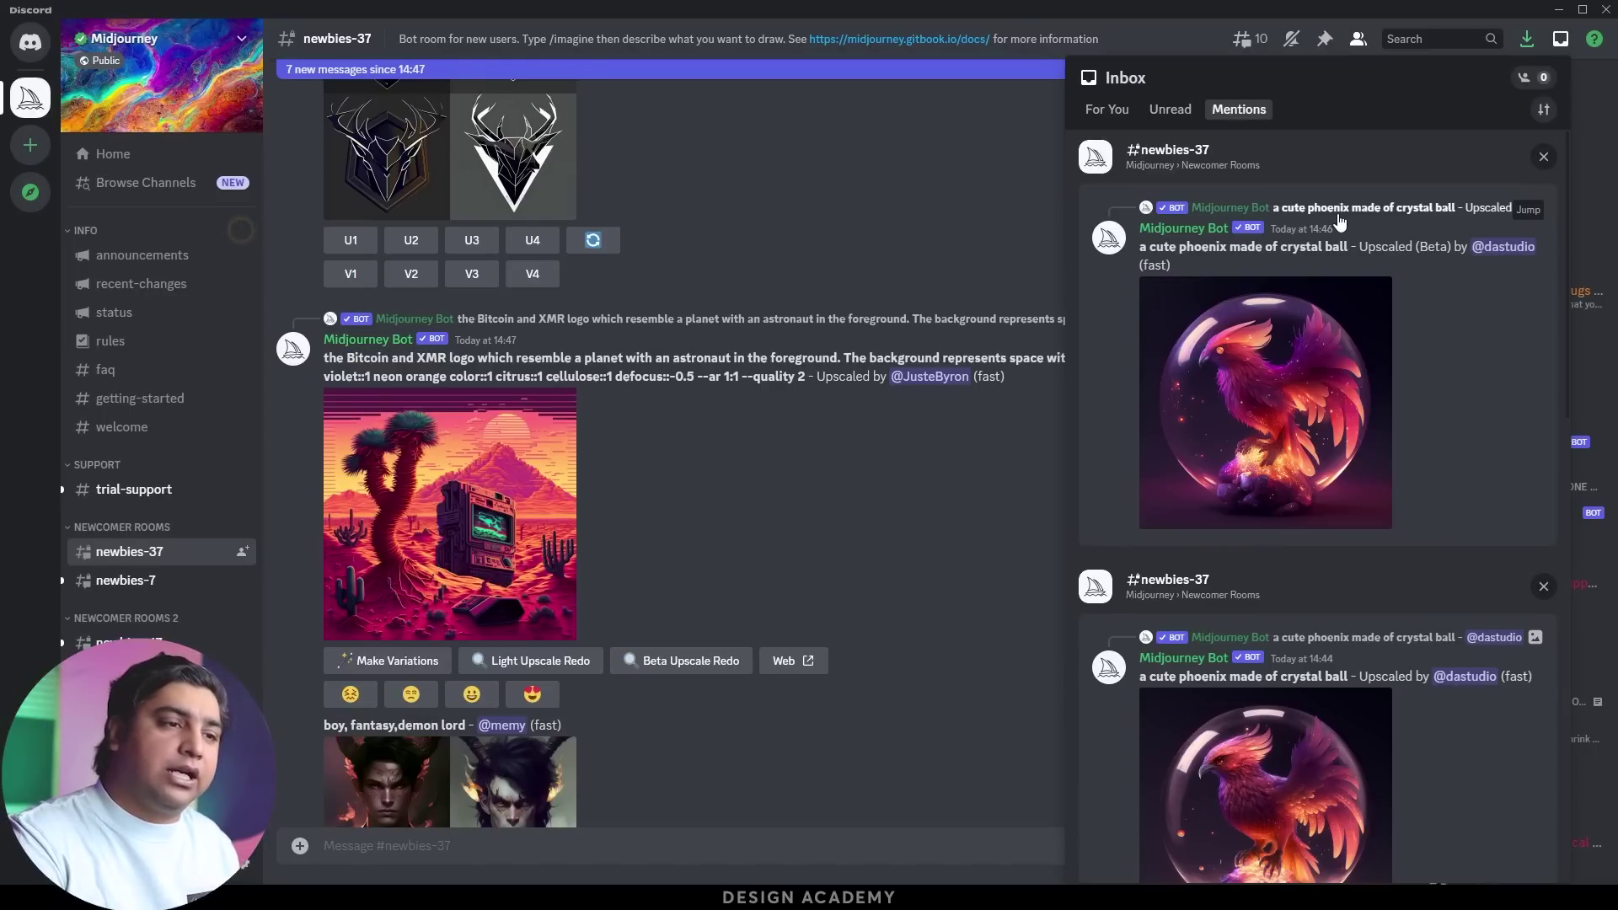
left_click(1227, 401)
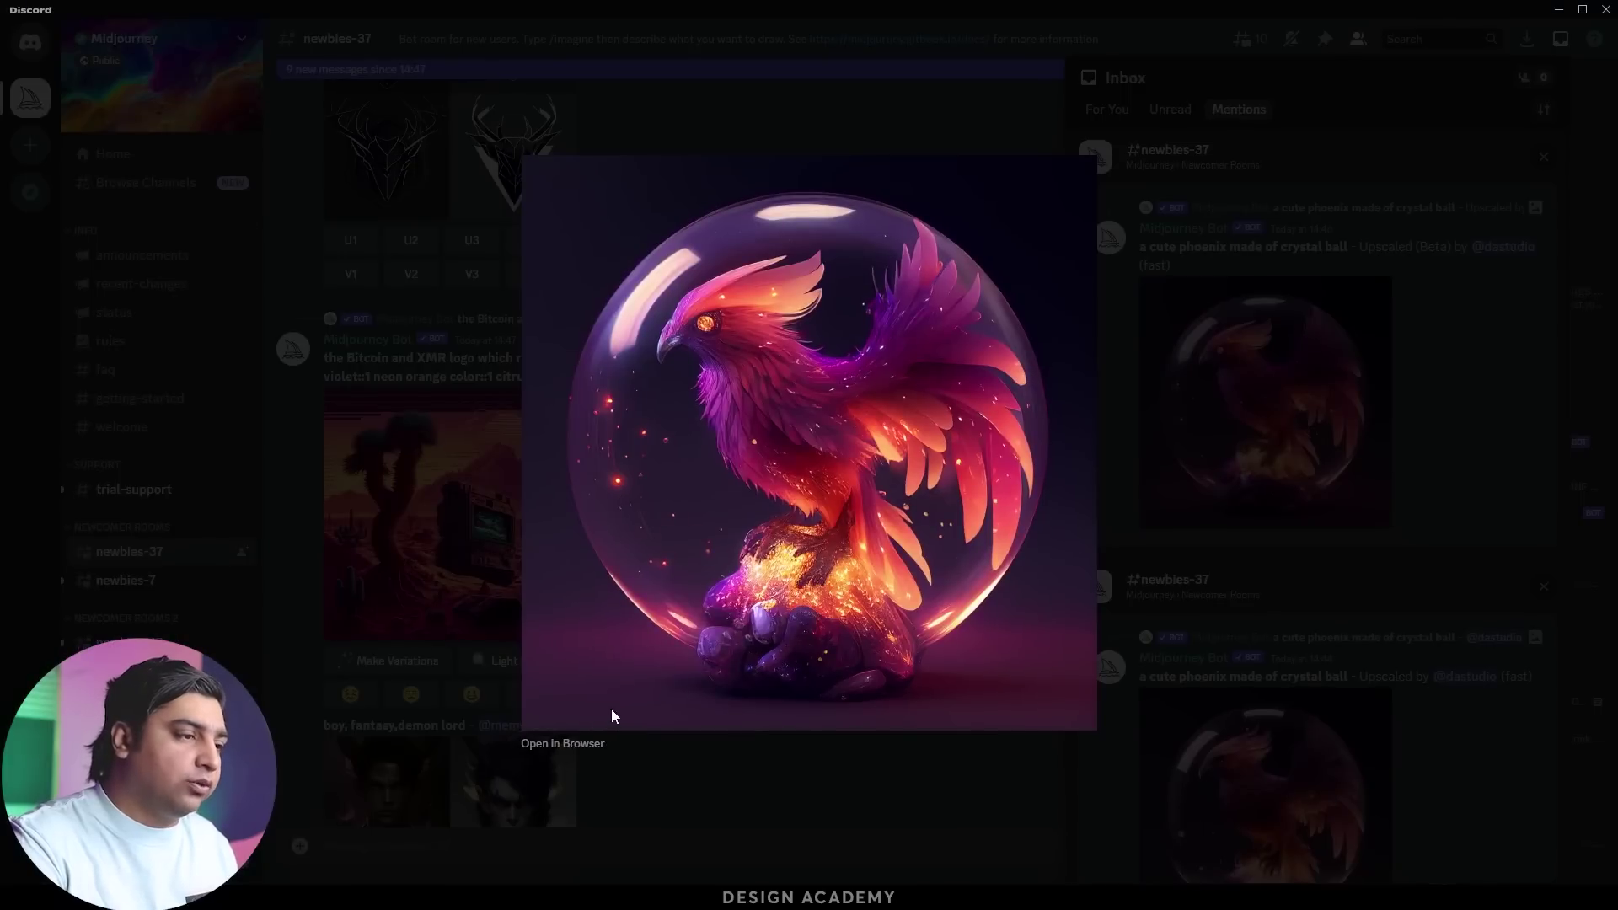
View the beta-upscaled phoenix at full resolution in Google Chrome
left_click(562, 744)
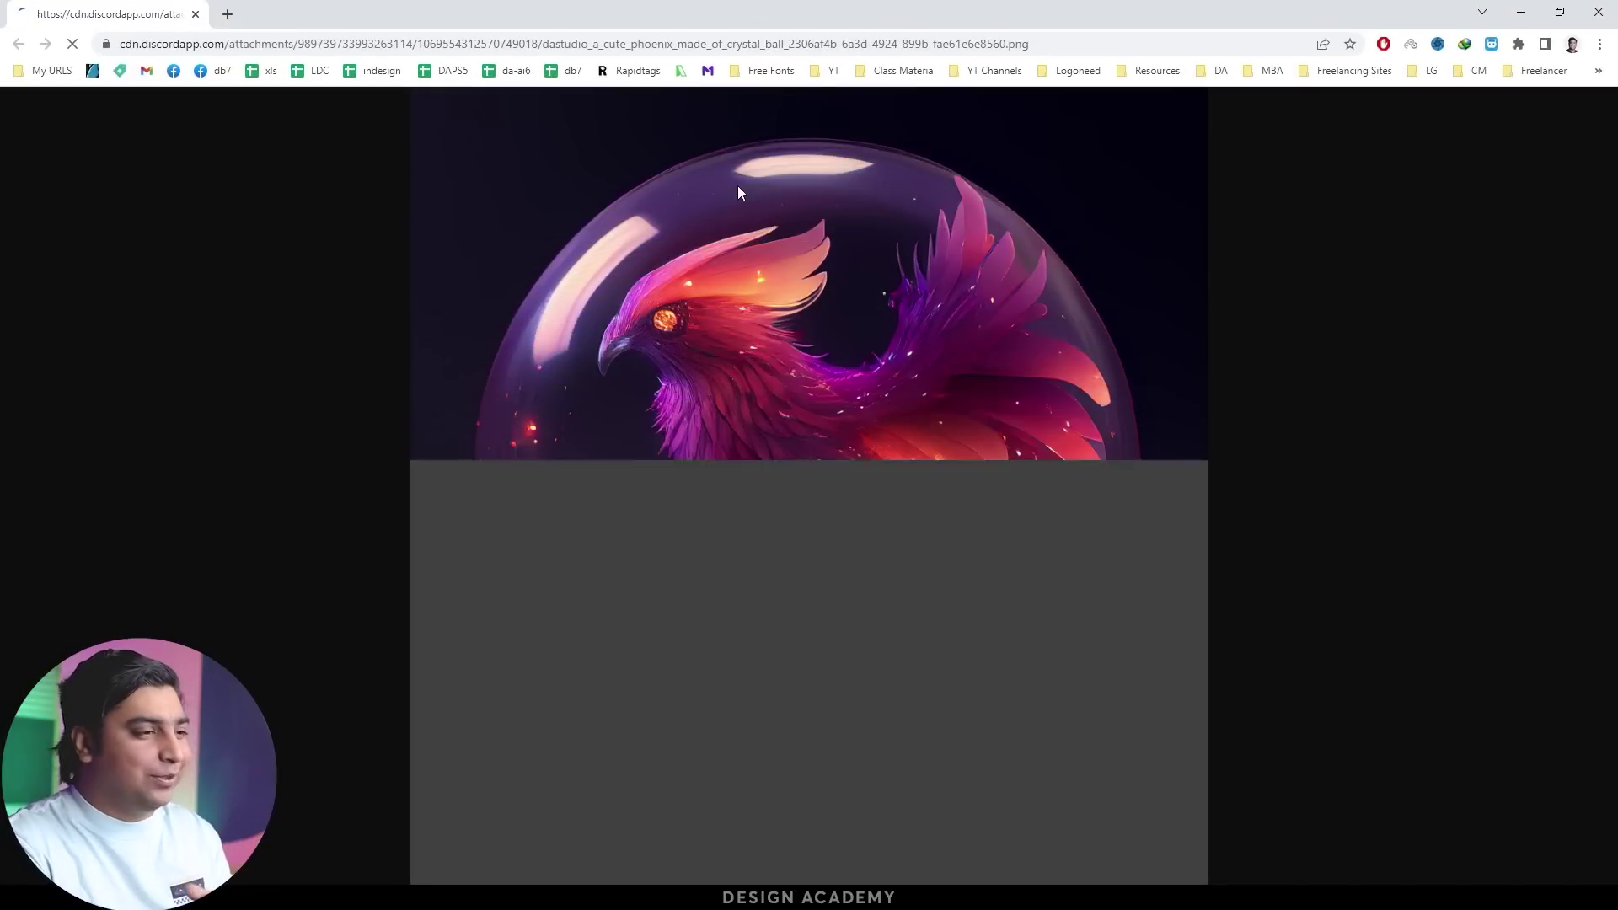
left_click(786, 312)
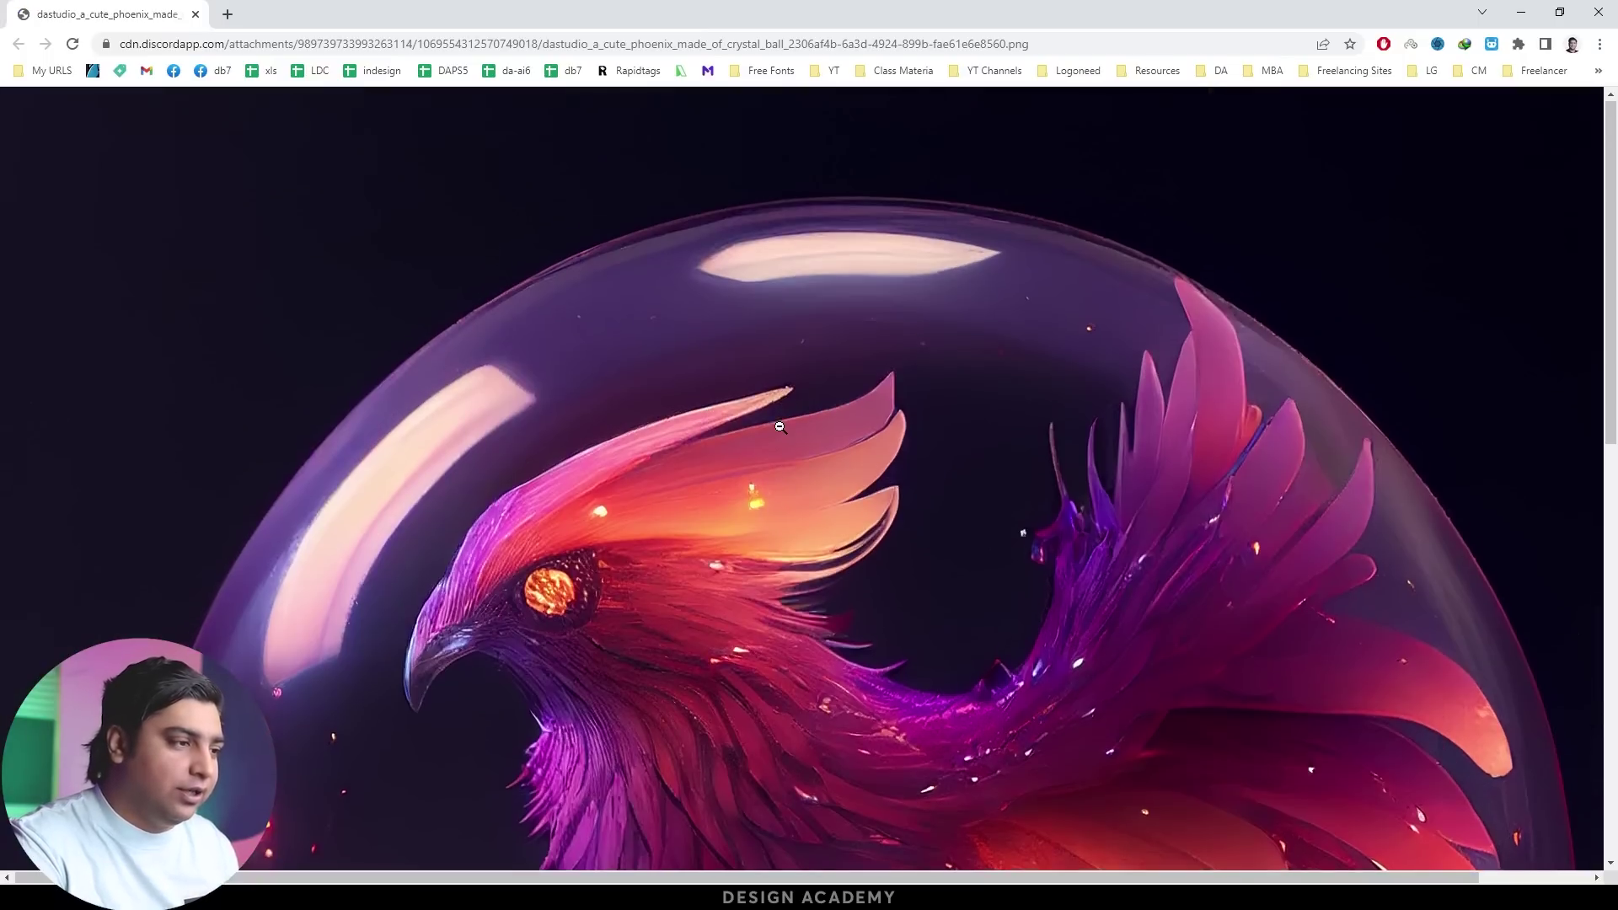
scroll(782, 429, "down", 4)
scroll(781, 429, "down", 7)
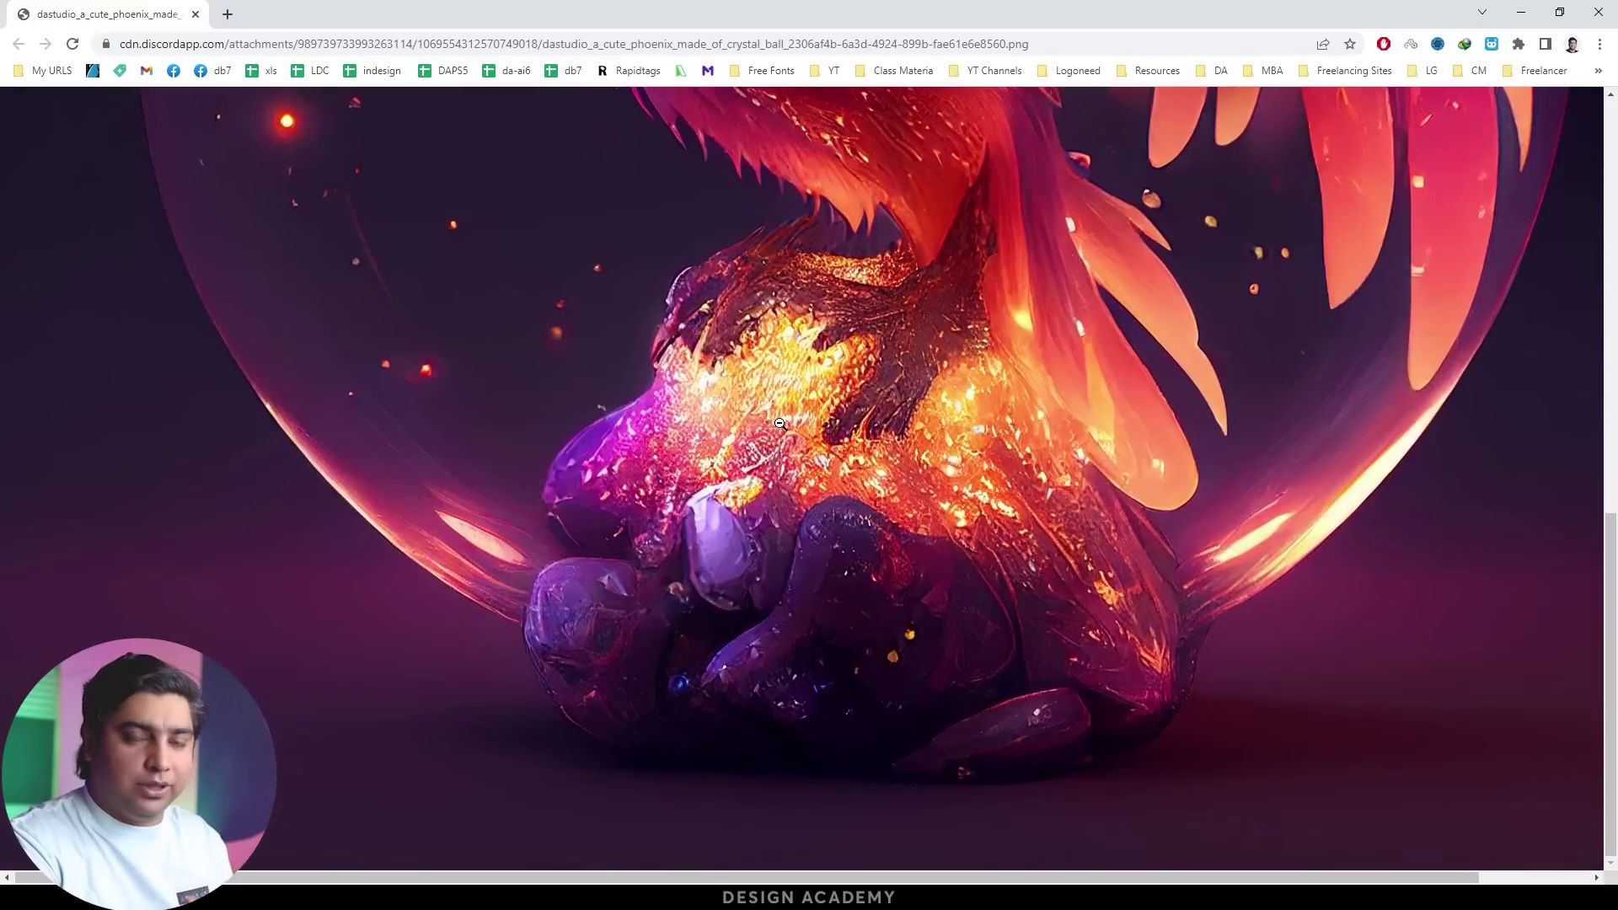
scroll(780, 424, "up", 1)
Save the full-size phoenix image to a file, then return to Discord's Mentions inbox
right_click(747, 348)
left_click(789, 376)
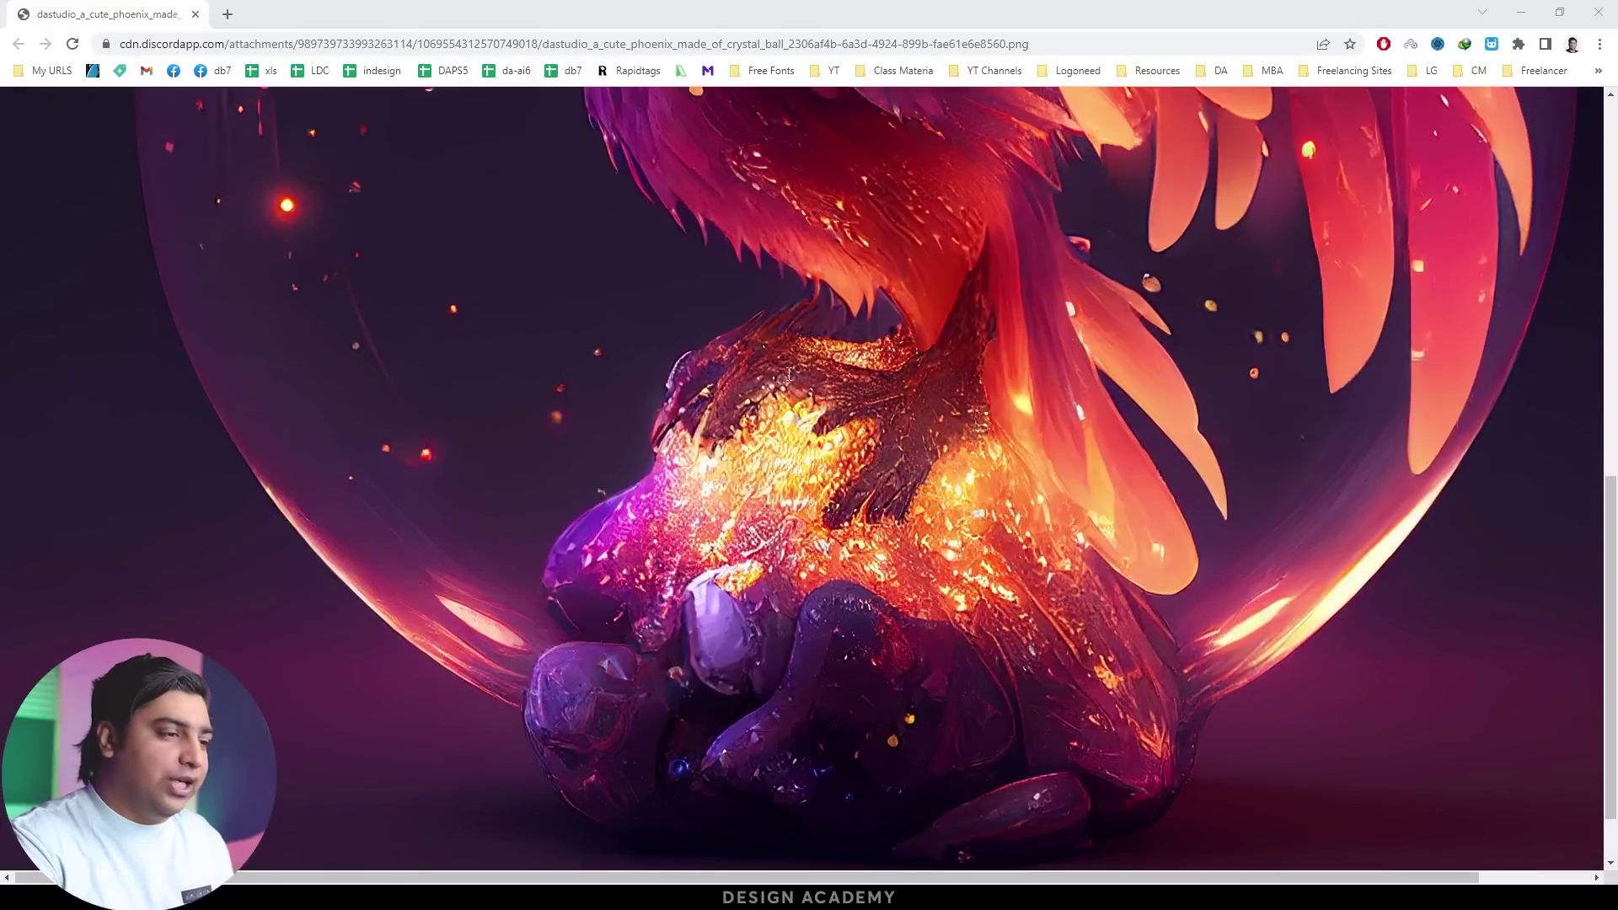
left_click(687, 426)
left_click(431, 283)
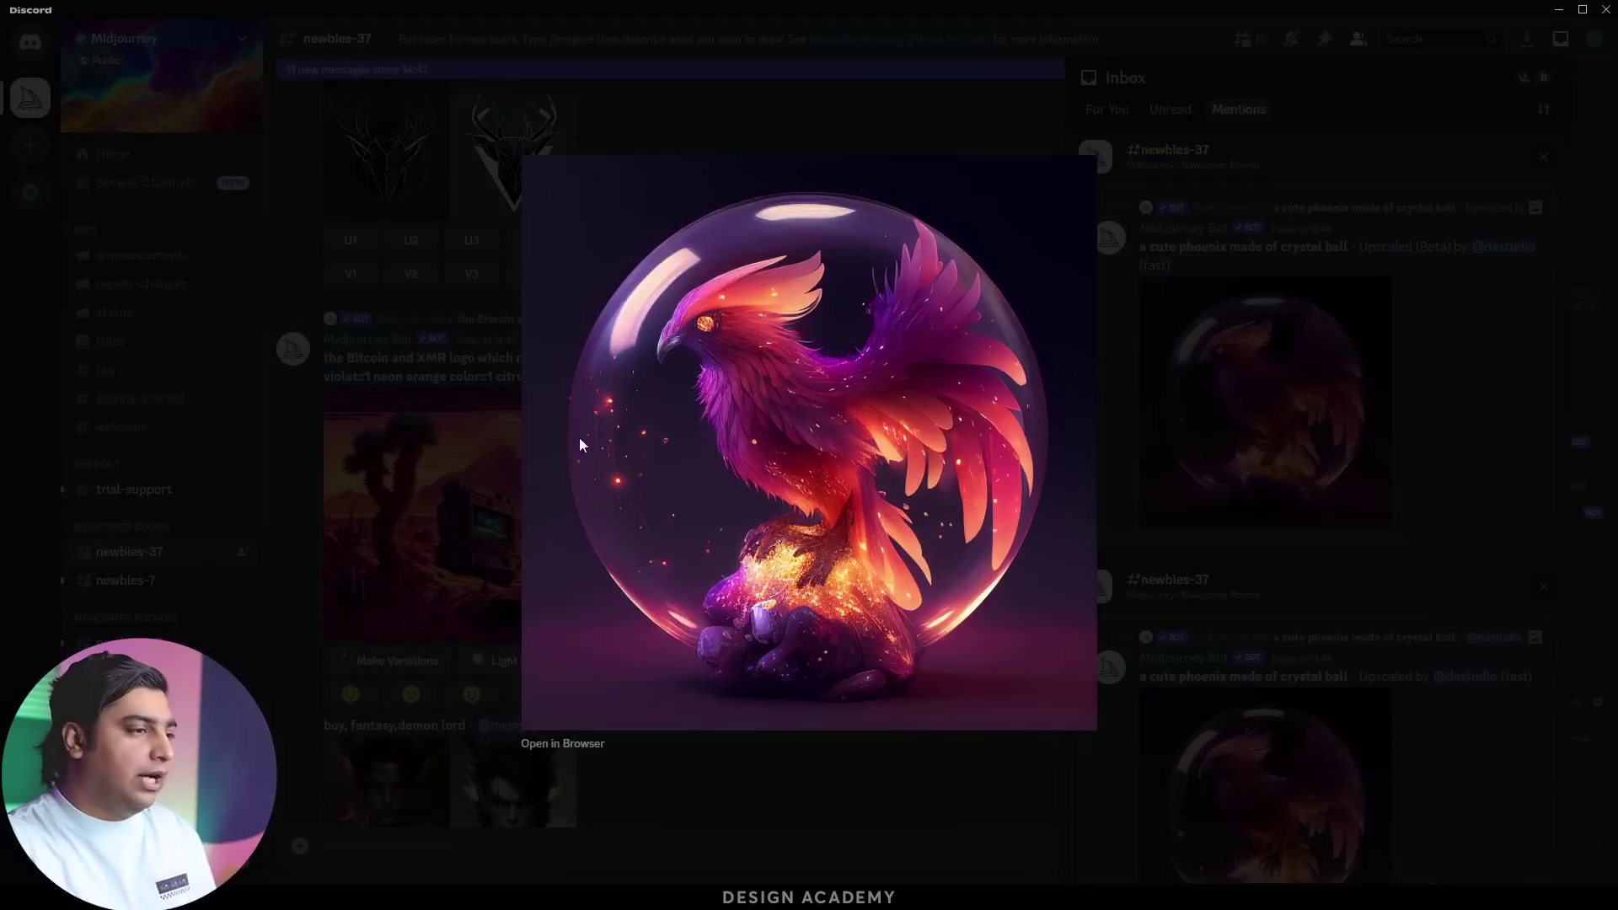
key("Escape")
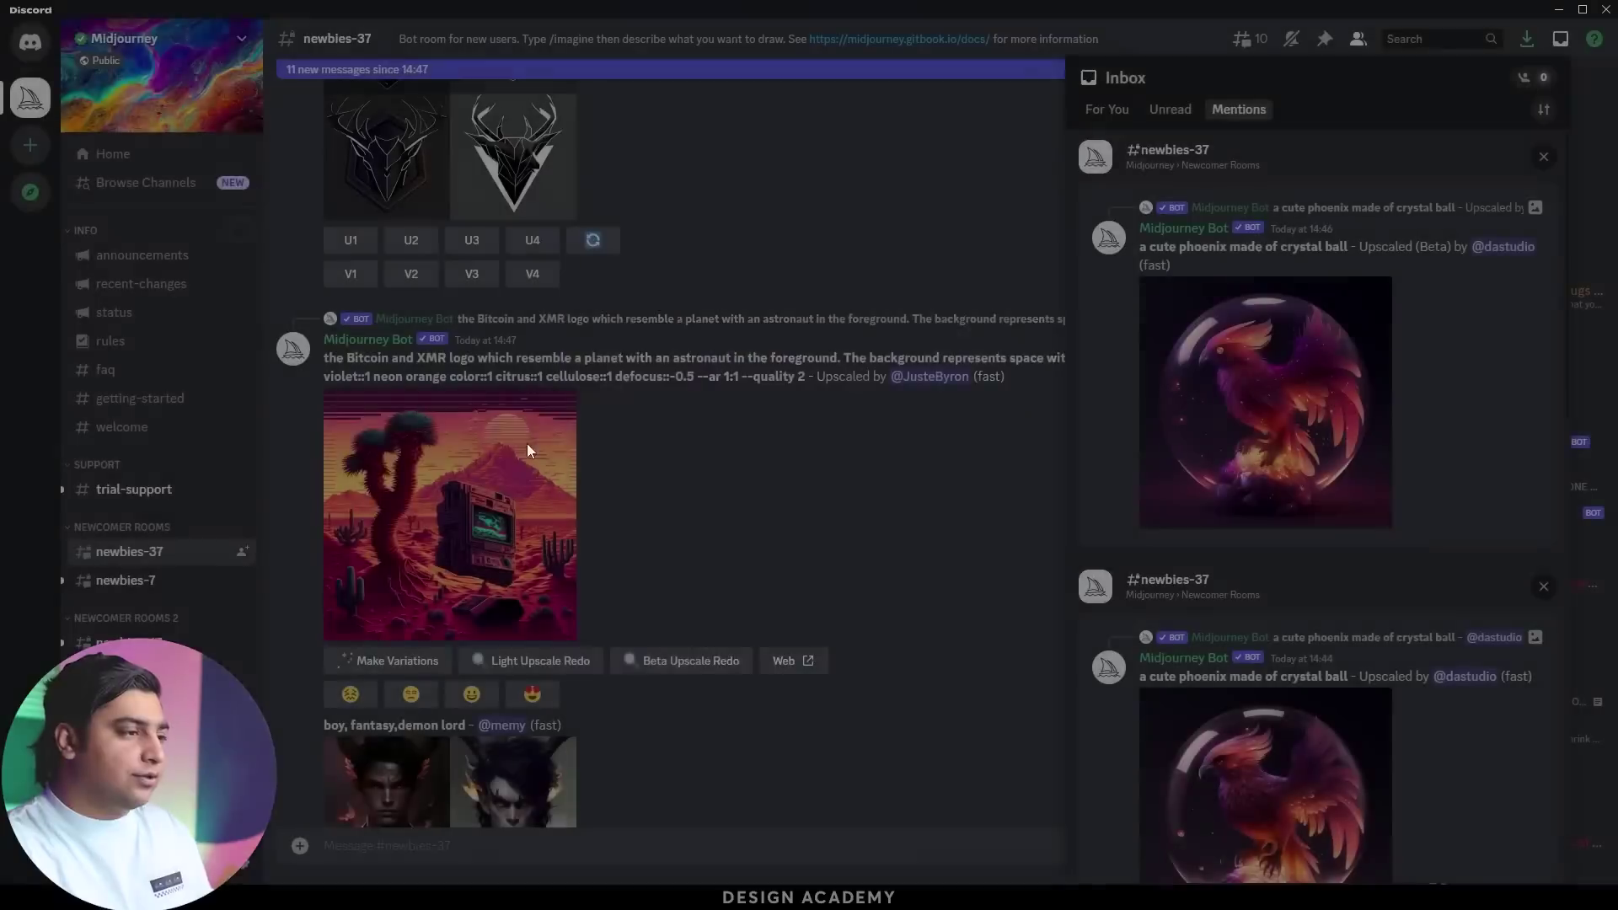